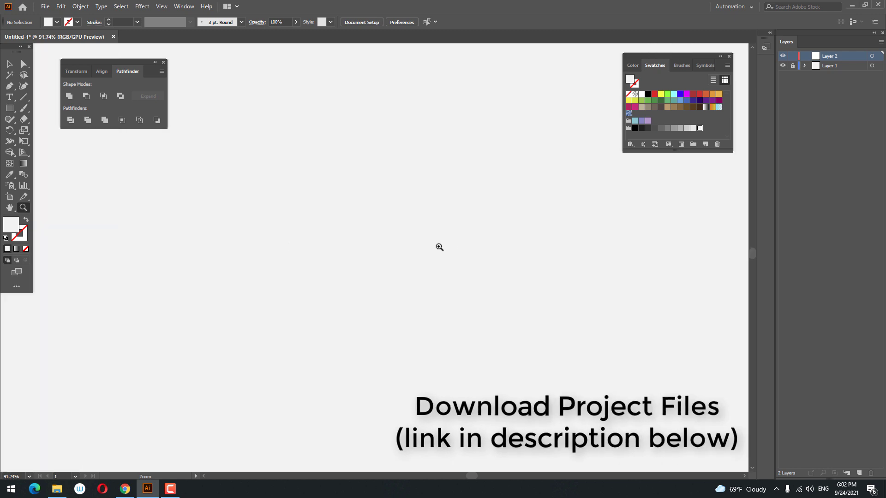
Set the fill color to a muted grey-blue, hex 95B5BC.
double_click(9, 226)
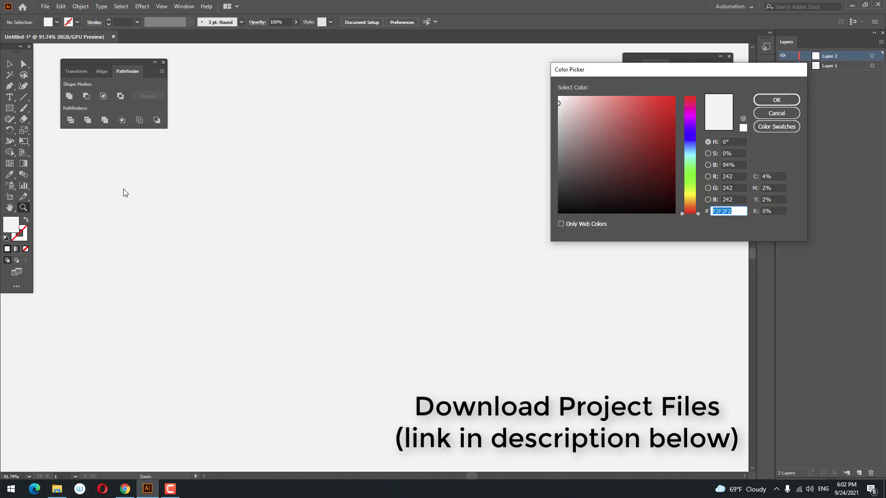
click(691, 146)
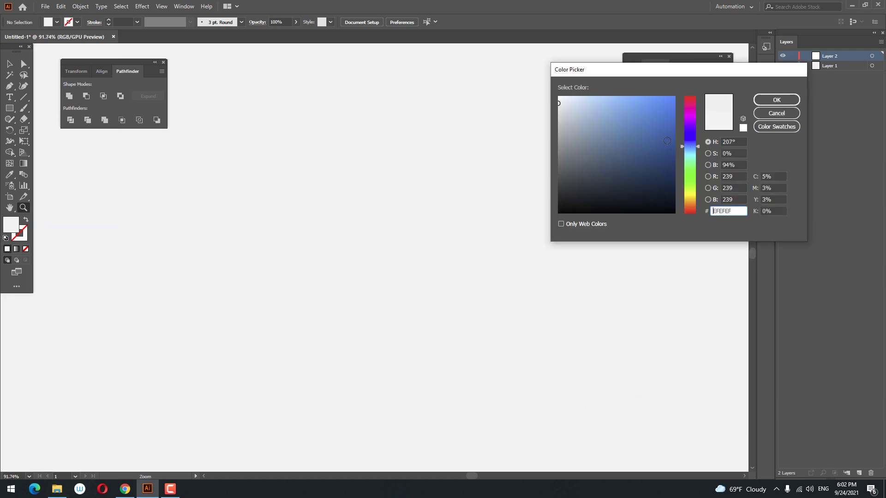
mouse_move(584, 141)
mouse_down()
mouse_move(573, 152)
mouse_move(580, 124)
mouse_up()
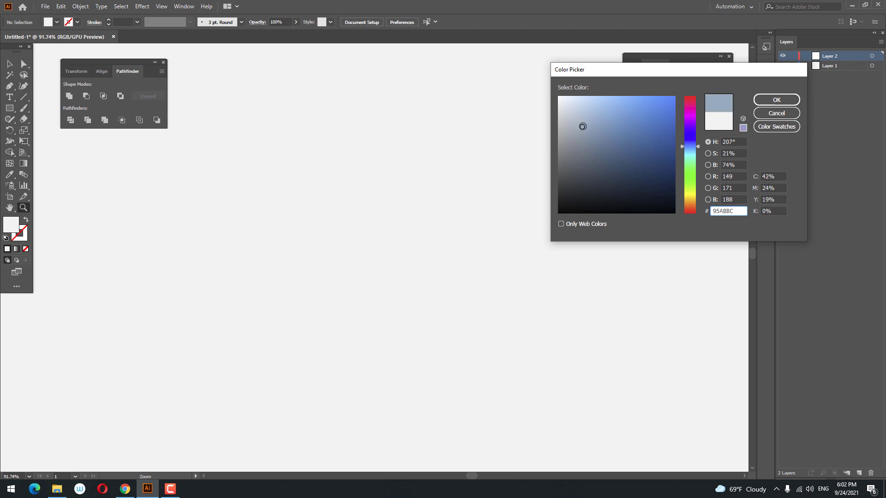
drag(694, 147, 697, 151)
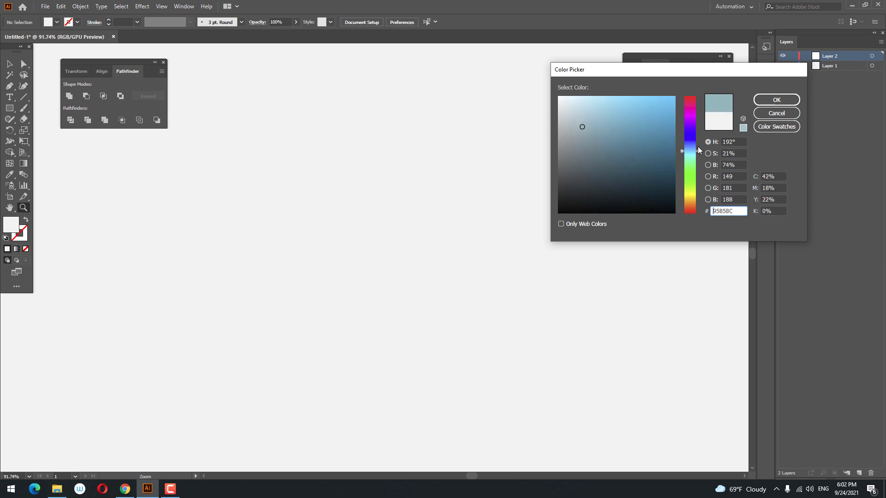
click(768, 101)
Draw an ellipse about 423 pt wide and 376 pt high in the middle of the canvas.
click(8, 110)
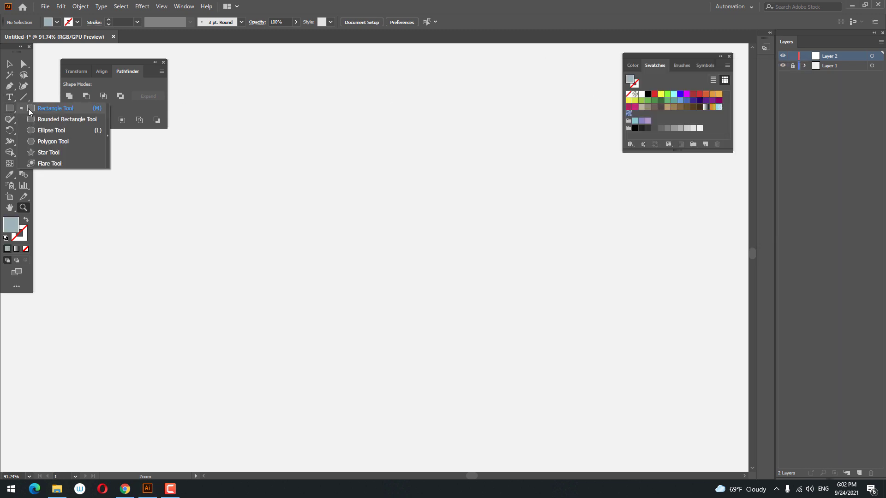
click(37, 131)
drag(319, 208, 520, 387)
Reshape the ellipse's anchor points into a flat-bottomed dome about 452 pt wide and 326 pt high.
click(24, 63)
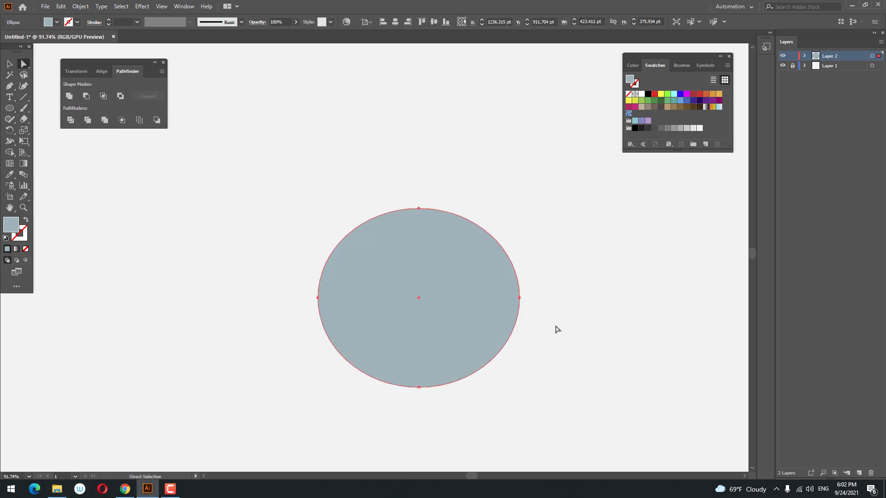
drag(266, 296, 316, 333)
click(522, 375)
drag(523, 375, 480, 366)
drag(327, 190, 375, 224)
click(532, 364)
drag(532, 364, 492, 308)
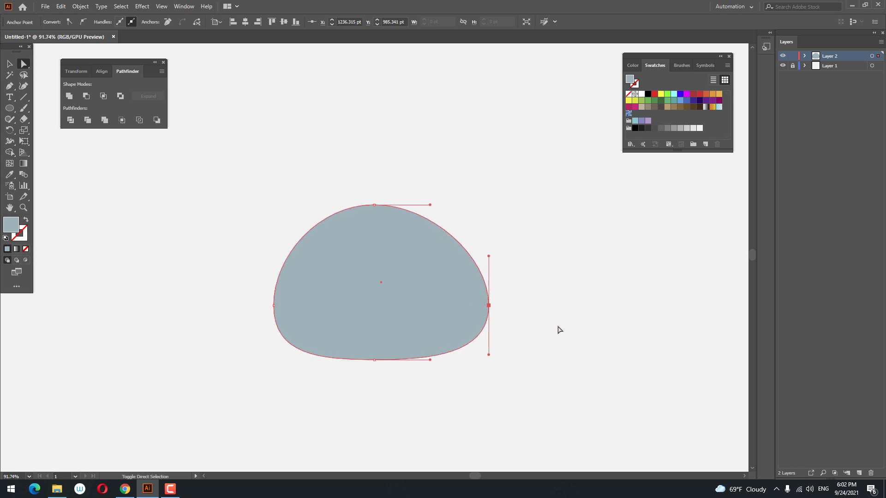
click(560, 330)
Offset the dome's path inward by -20 pt with miter joins.
drag(560, 331, 541, 310)
click(11, 64)
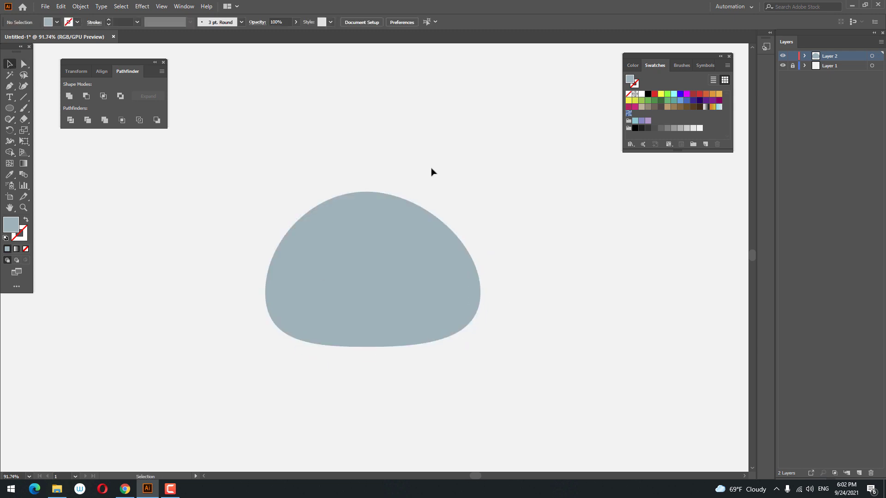
scroll(423, 200, right, 1)
click(400, 321)
click(400, 321)
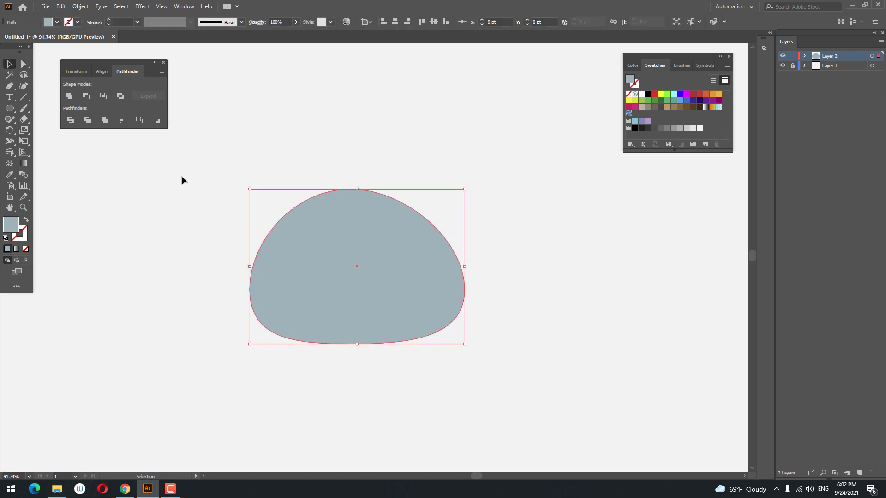
click(80, 7)
mouse_move(115, 226)
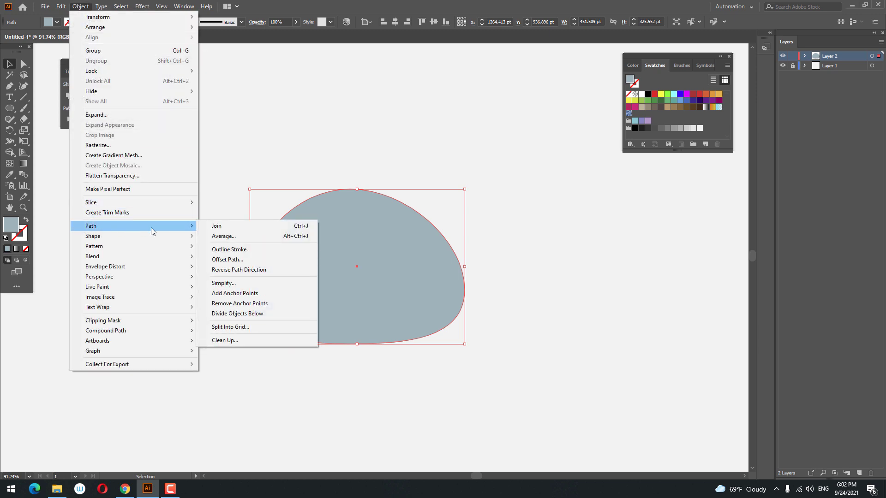
click(254, 259)
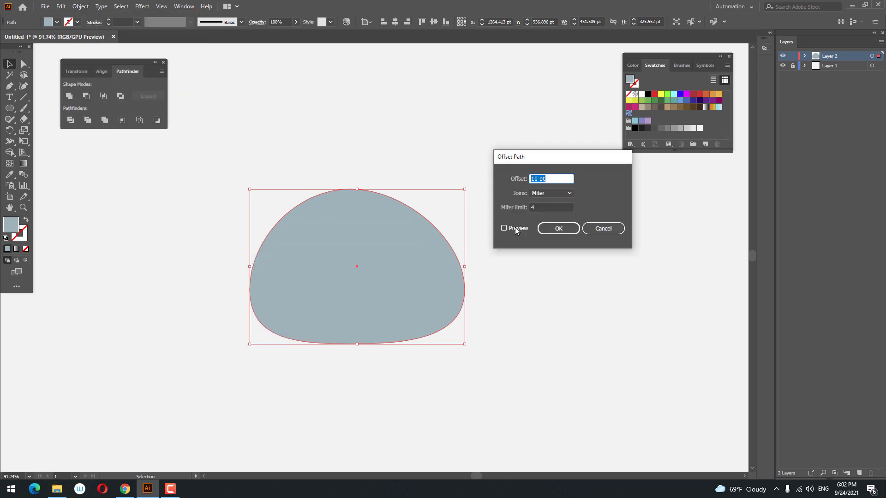
click(515, 227)
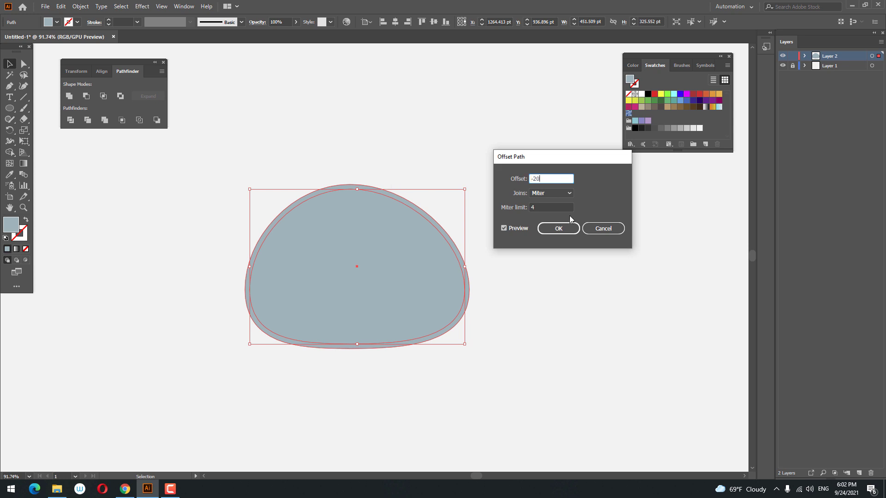
click(505, 229)
click(504, 228)
click(561, 228)
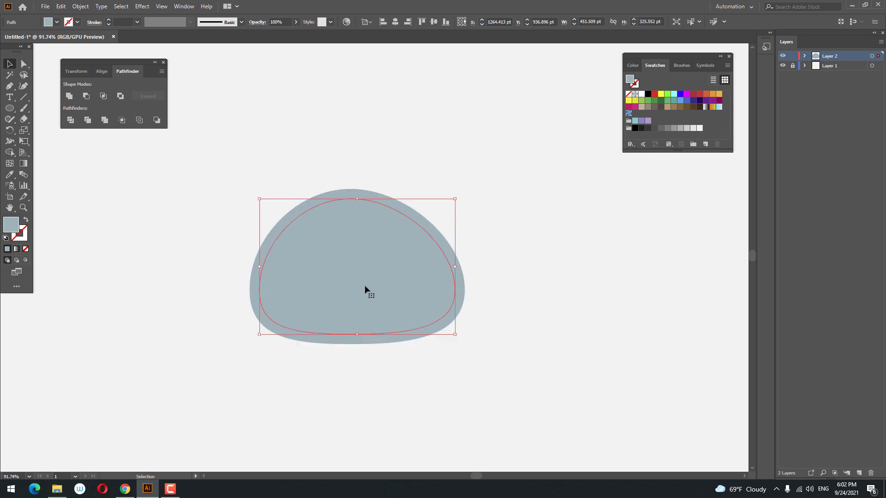
Recolor the inner offset shape to a darker, less saturated grey.
double_click(13, 229)
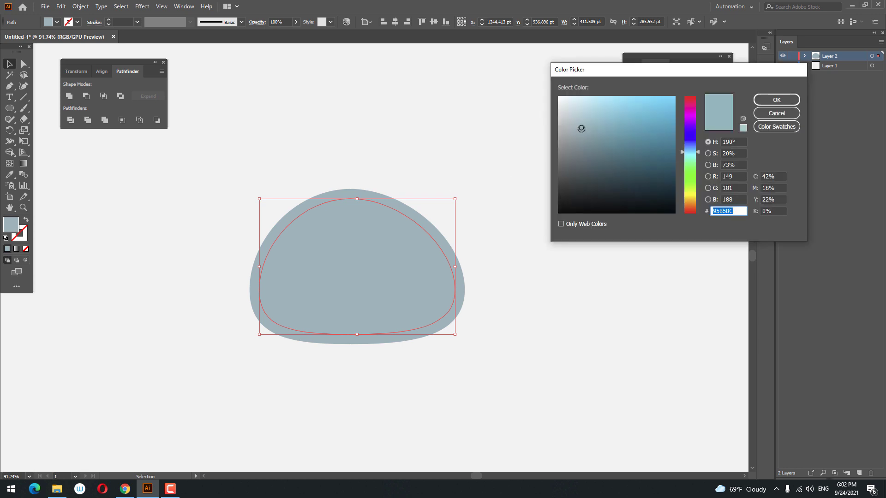
drag(581, 128, 576, 147)
click(772, 102)
click(595, 265)
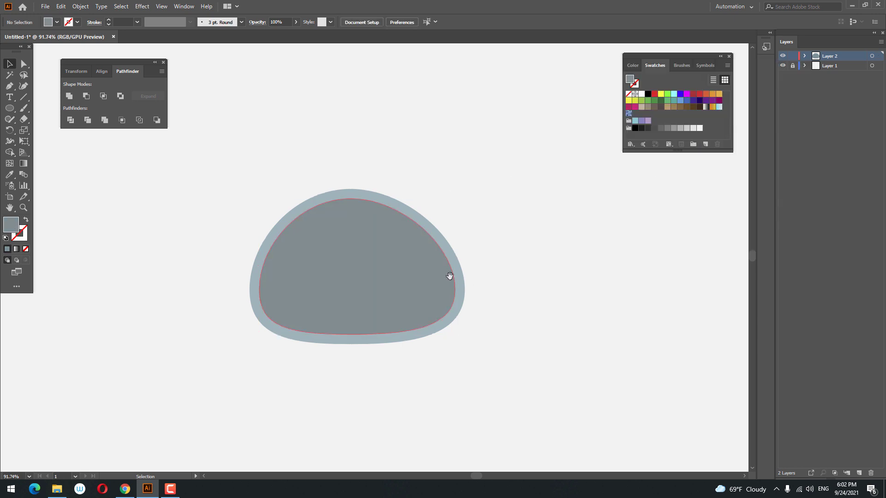
Duplicate the inner grey shape in front and move the copy upward, leaving a band uncovered along the bottom.
drag(449, 276, 420, 255)
click(8, 110)
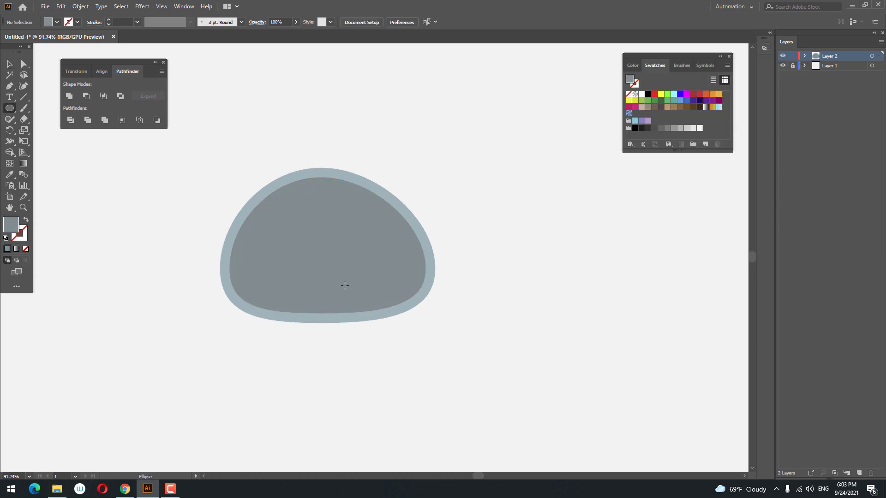
click(9, 60)
click(346, 283)
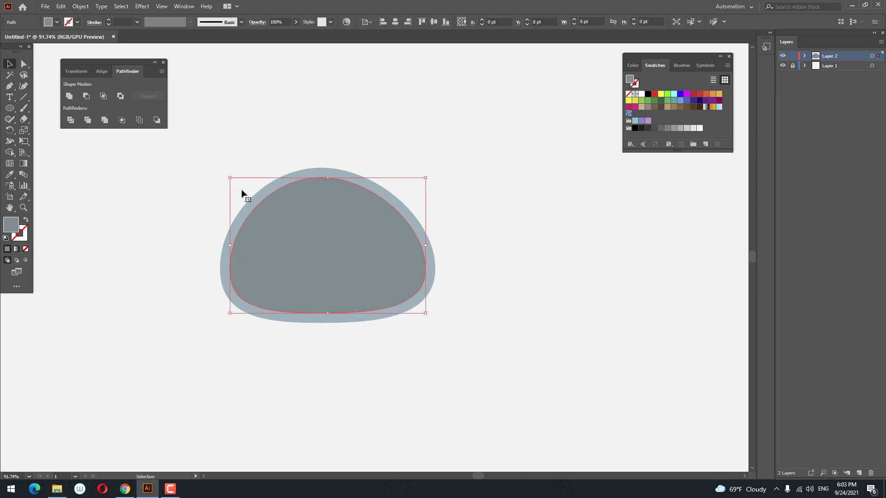
click(61, 6)
click(76, 51)
click(60, 6)
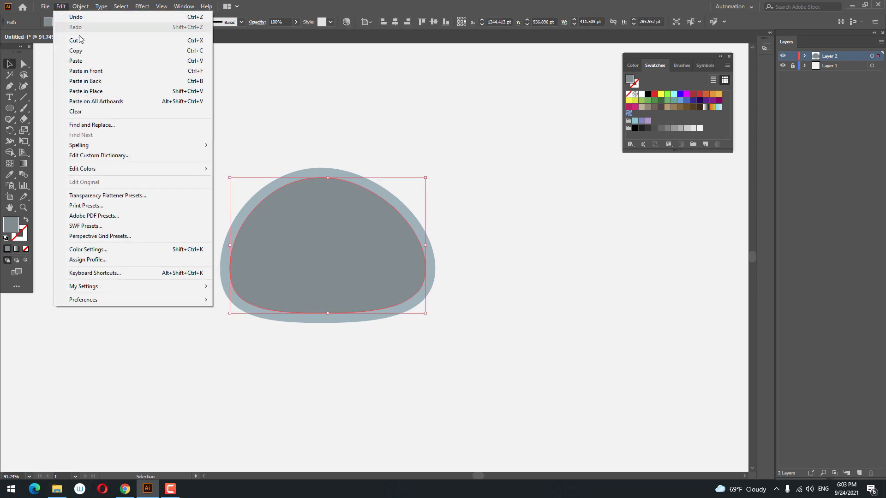
click(92, 68)
drag(349, 242, 347, 224)
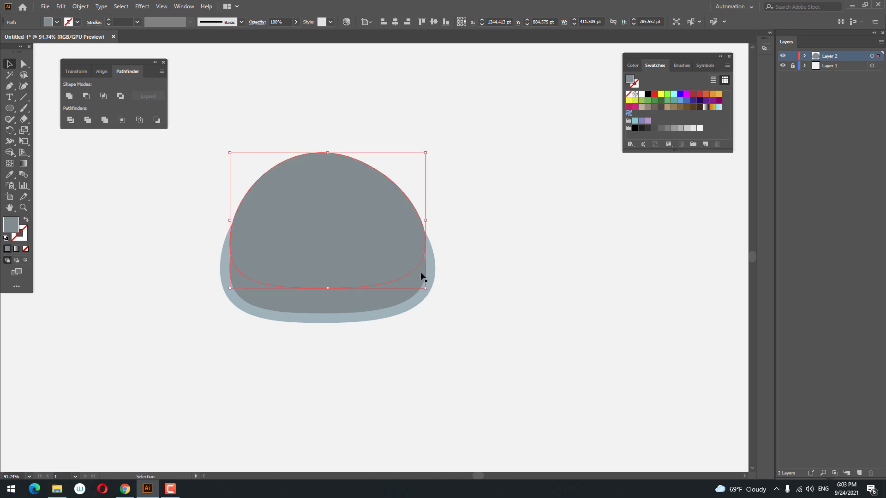
Divide the two overlapping grey shapes, ungroup them and delete the upper pieces, keeping only the curved bottom band.
shift+click(401, 297)
click(82, 122)
right_click(321, 226)
click(335, 301)
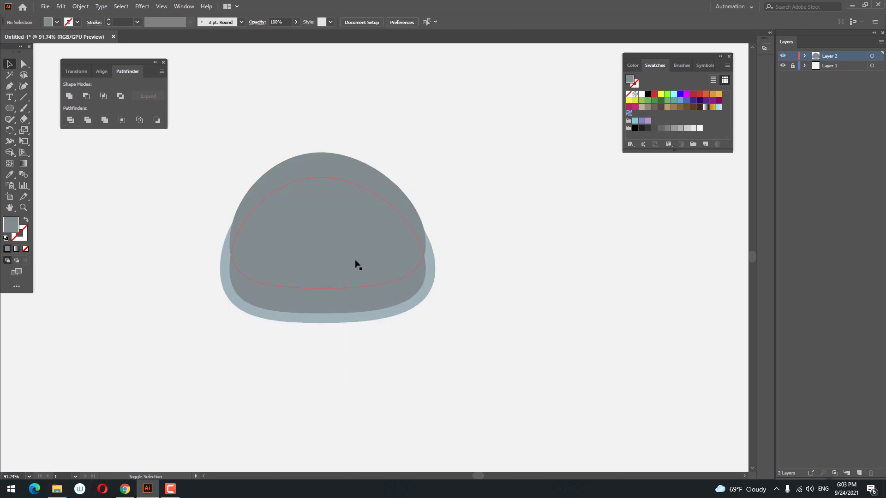
click(319, 159)
key(Delete)
Recolor the bottom band by sampling the dome's color and darkening it to grey-blue 7A9AA0.
key(z)
drag(295, 265, 296, 269)
drag(386, 245, 411, 271)
click(10, 62)
click(239, 293)
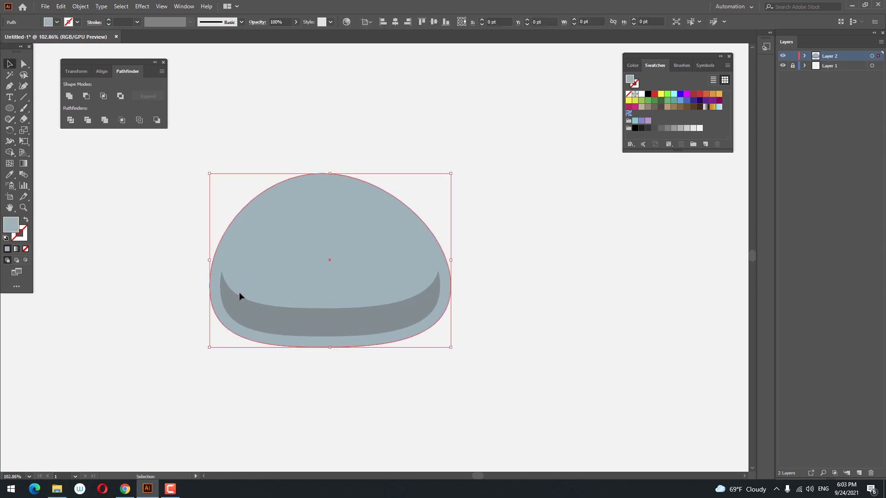
click(232, 301)
click(9, 175)
click(366, 259)
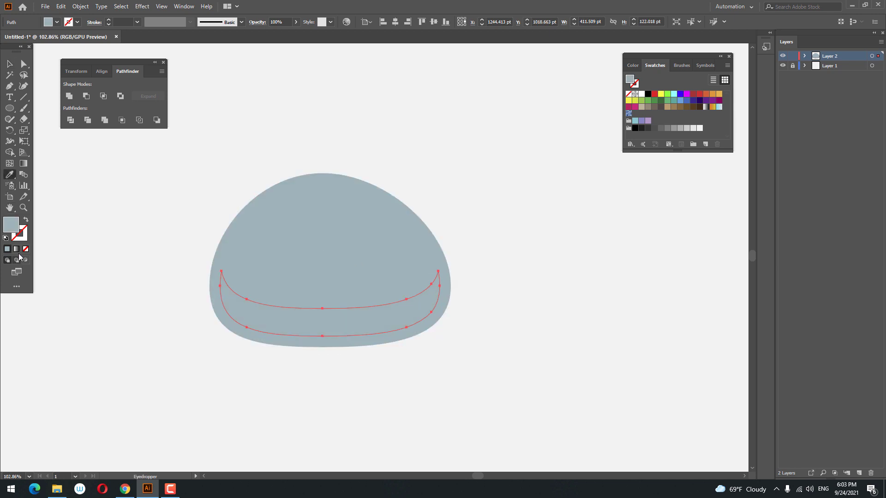
double_click(12, 231)
drag(584, 130, 588, 139)
click(777, 99)
Draw a circle about 268 pt in diameter centered above the dome.
drag(396, 287, 388, 301)
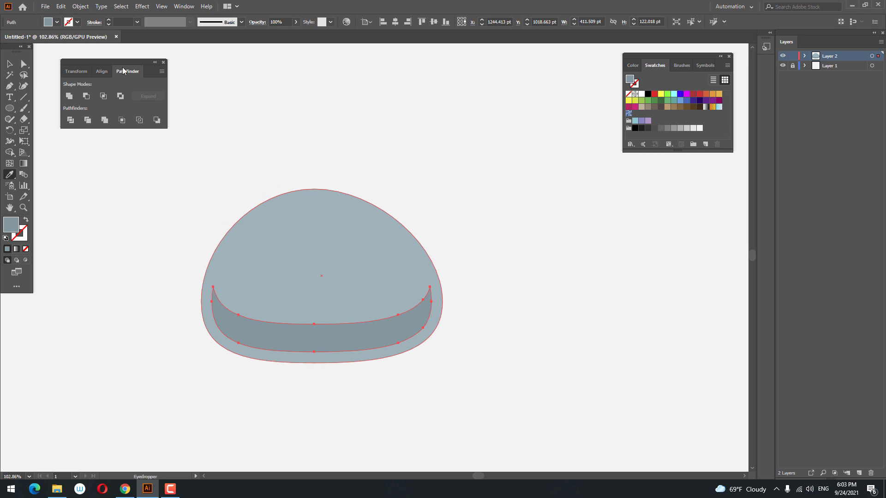
click(9, 64)
click(396, 198)
drag(395, 197, 408, 278)
drag(501, 379, 564, 346)
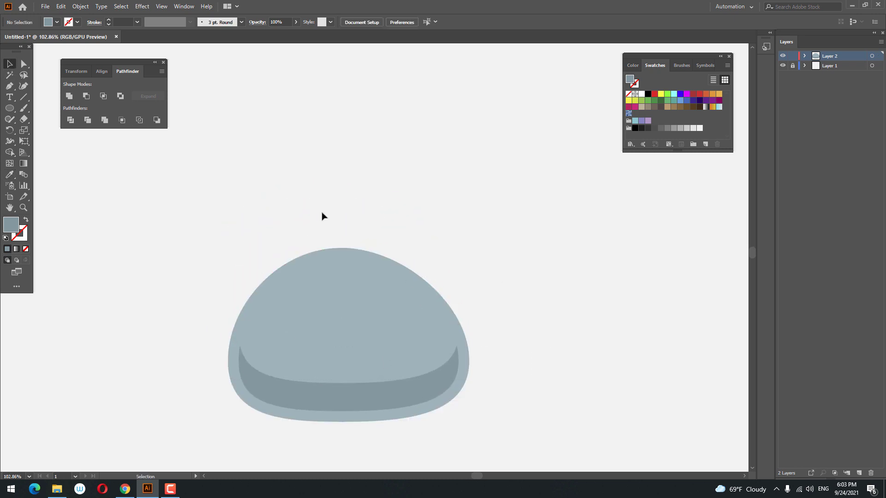
mouse_move(277, 92)
mouse_down()
mouse_move(417, 194)
mouse_move(420, 234)
mouse_up()
Change the circle's fill to a dark crimson red.
double_click(10, 226)
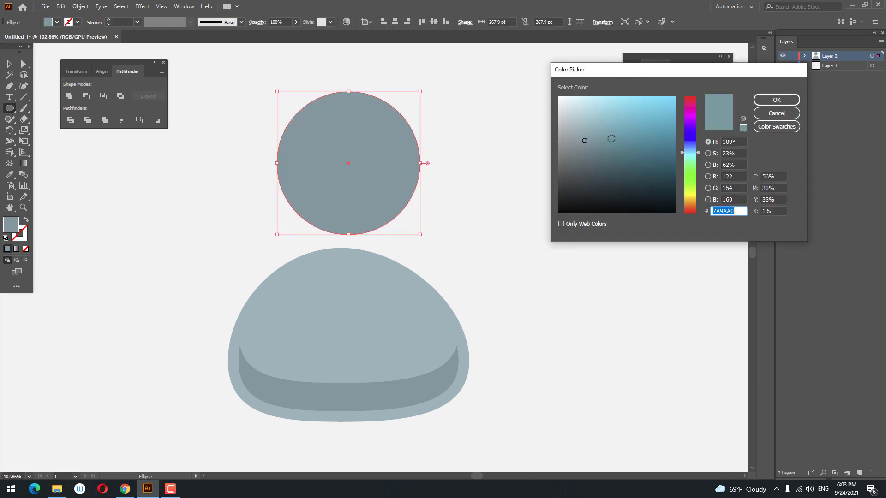
mouse_move(691, 121)
mouse_down()
mouse_move(689, 101)
mouse_move(651, 102)
mouse_move(655, 109)
mouse_up()
click(779, 100)
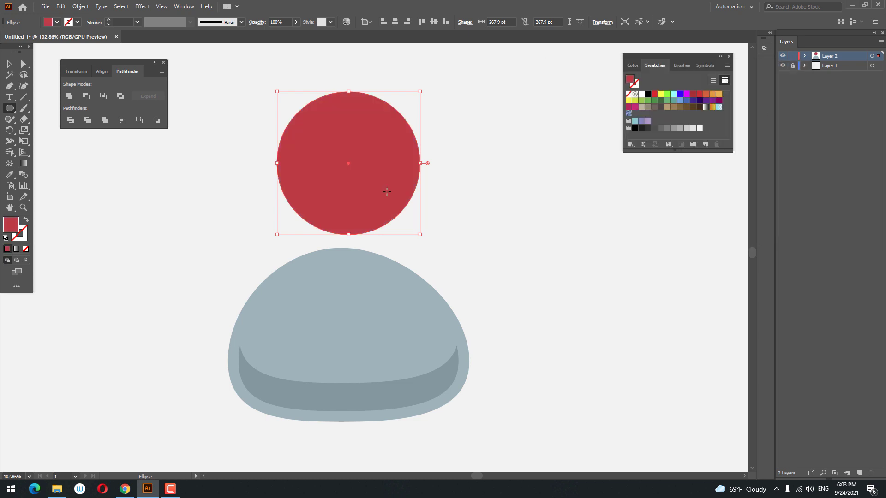
Cut off the red circle's lower part by dividing it with a rectangle about 558 by 223 pt and deleting the excess pieces.
drag(7, 113, 44, 106)
drag(234, 173, 533, 292)
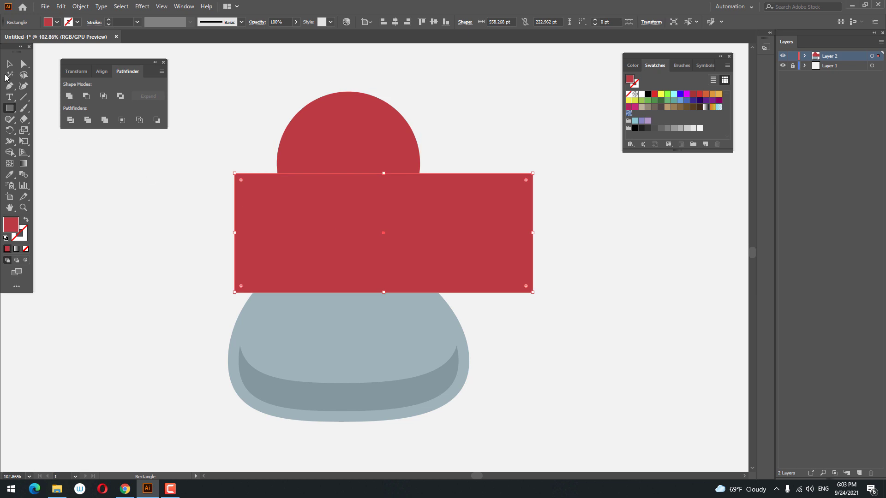
click(10, 64)
key(ctrl+a)
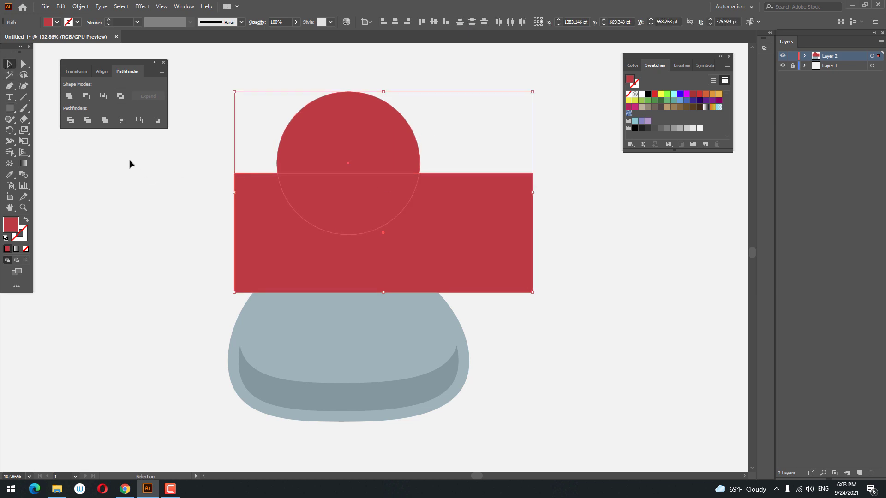
click(71, 120)
right_click(372, 169)
click(398, 243)
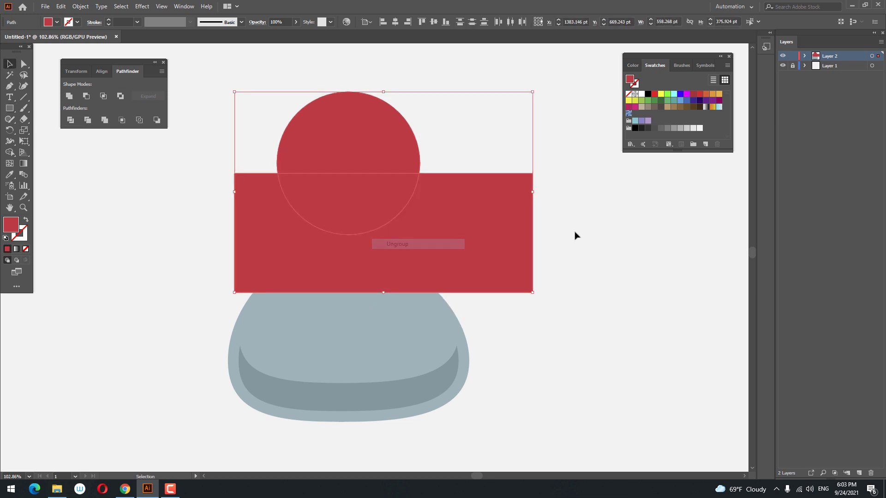
click(333, 183)
key(Delete)
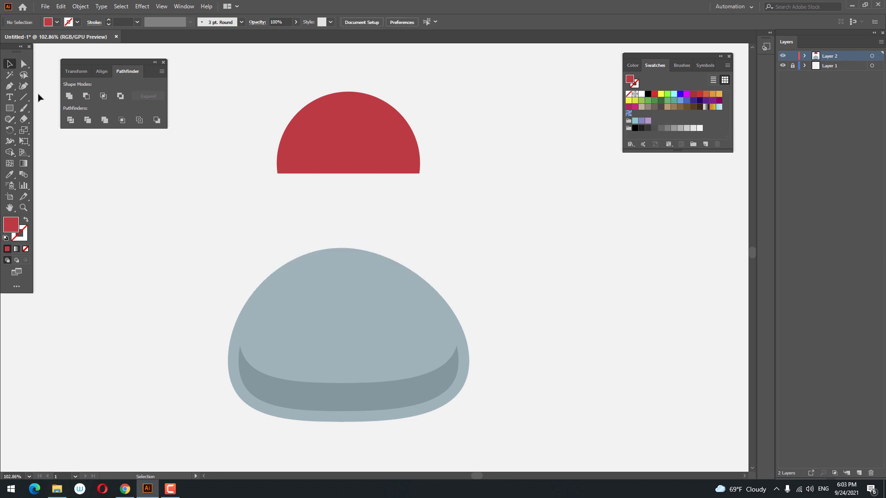
Round the two bottom corners of the red half circle slightly.
click(24, 64)
drag(239, 173, 221, 169)
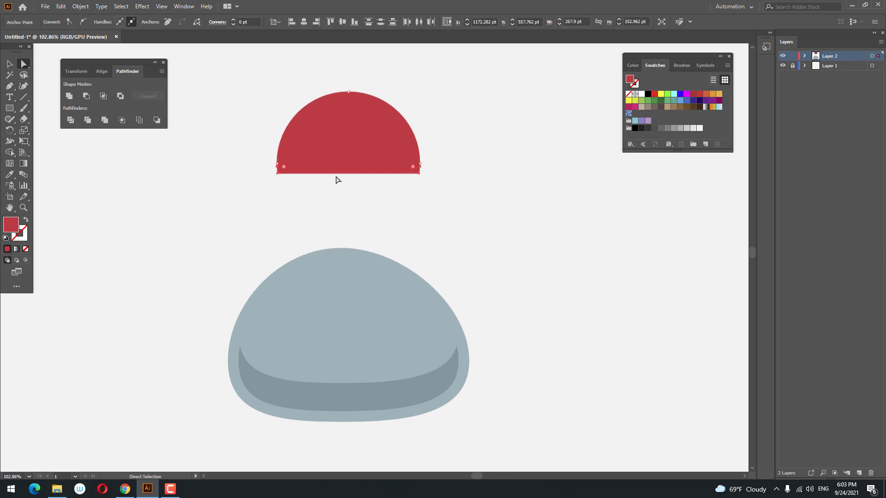
drag(284, 169, 294, 171)
click(378, 214)
Duplicate the red half circle in place, directly in front of the original.
key(z)
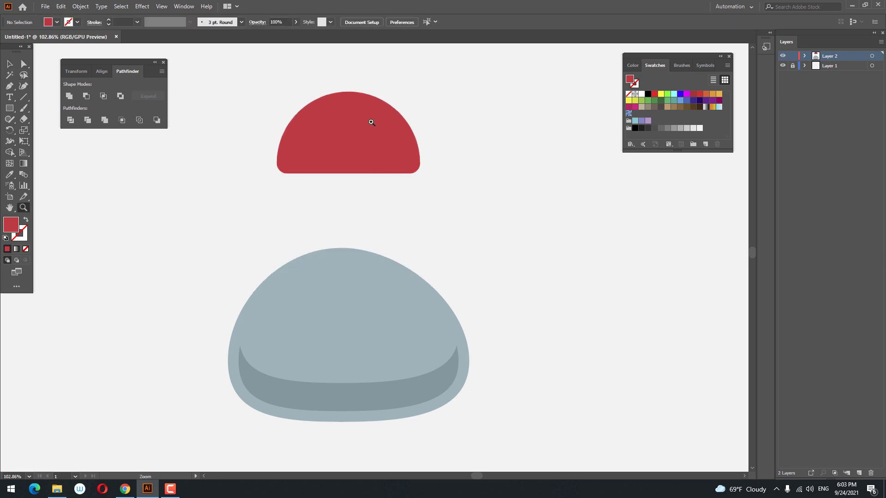
drag(373, 124, 345, 199)
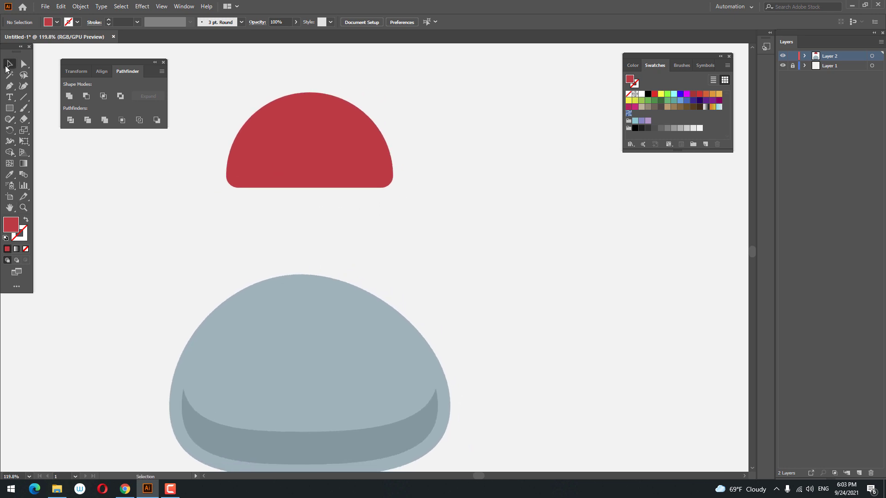
click(353, 147)
click(59, 8)
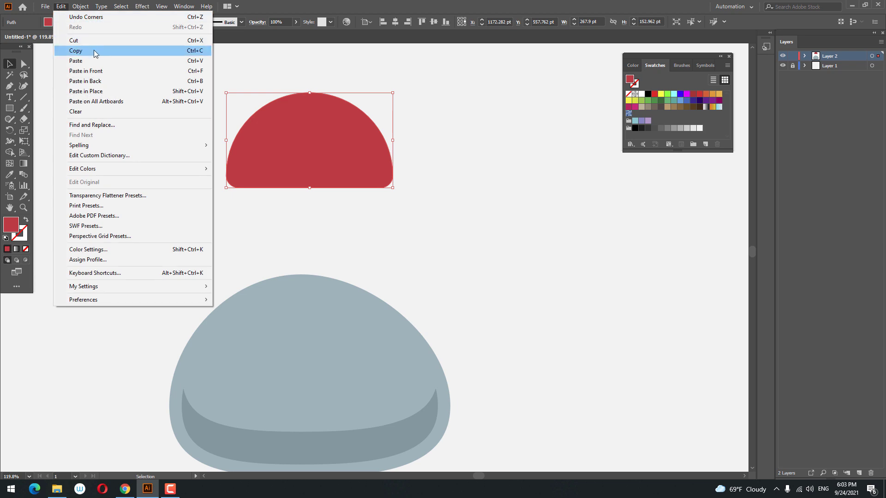
click(93, 51)
click(61, 7)
click(117, 73)
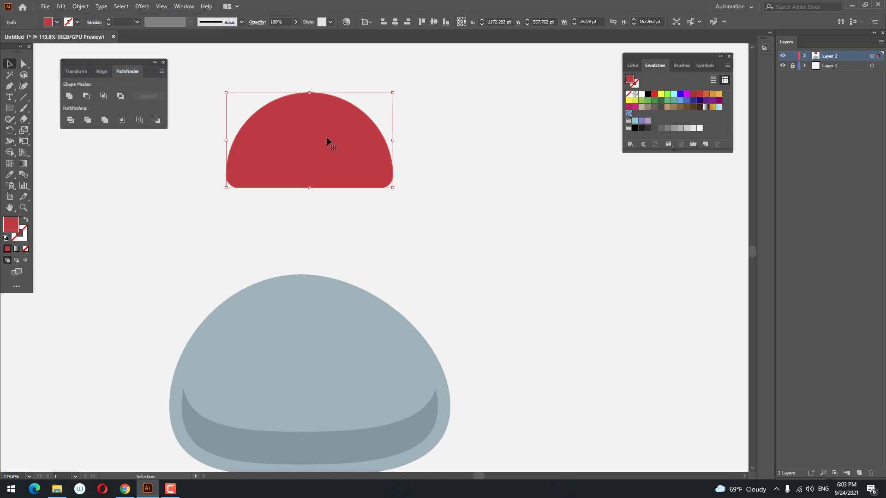
Move the duplicated half circle about 71 pt to the left and darken its fill to a deeper crimson.
drag(327, 137, 282, 138)
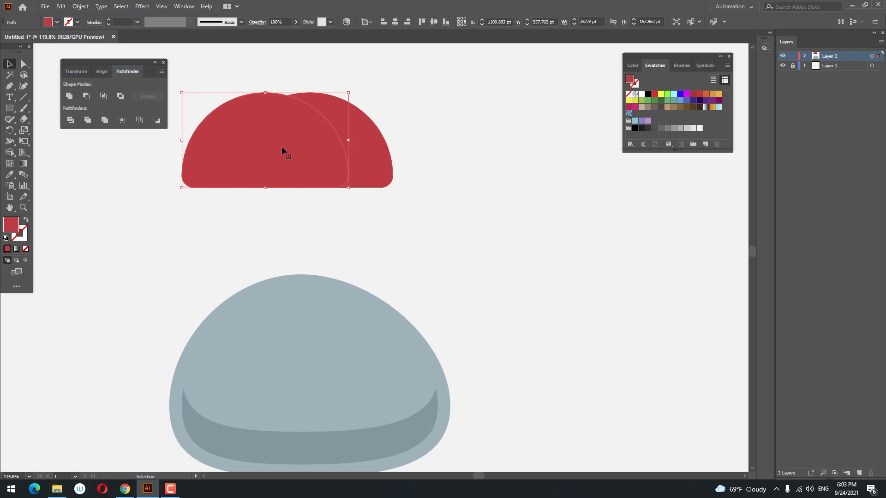
double_click(14, 228)
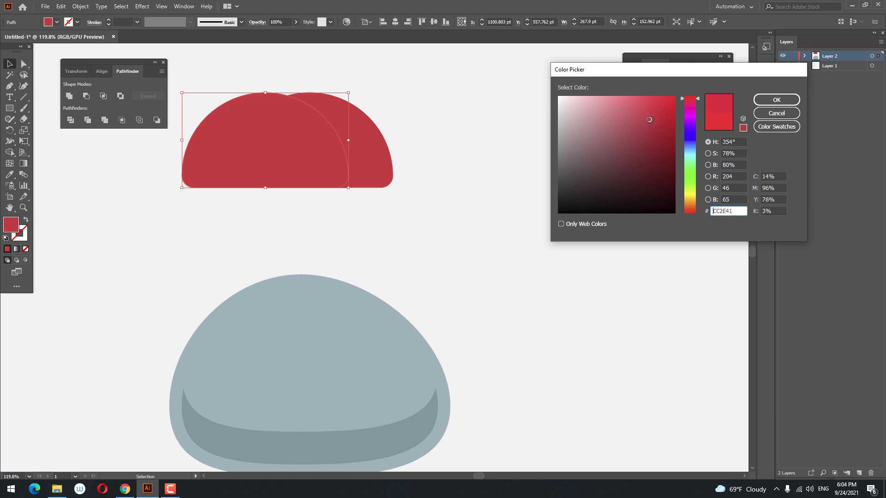
click(763, 100)
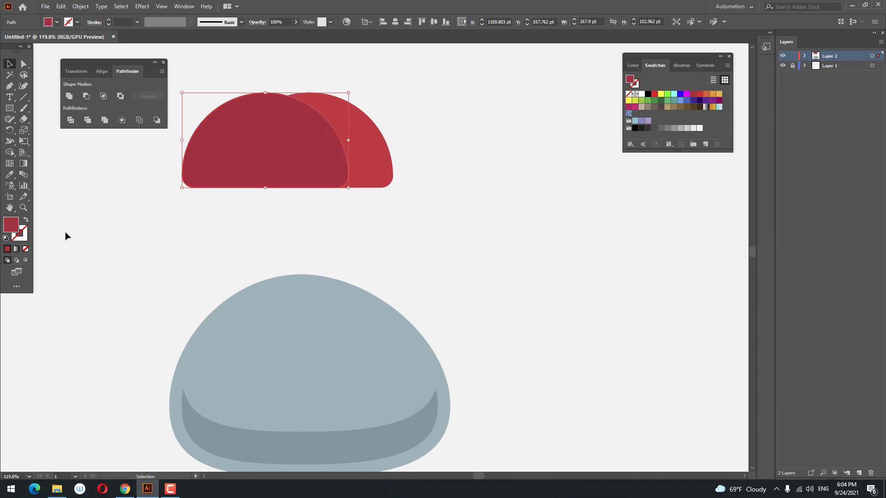
Swap the duplicate's fill to an outline only and set its stroke weight to 8 pt.
click(27, 220)
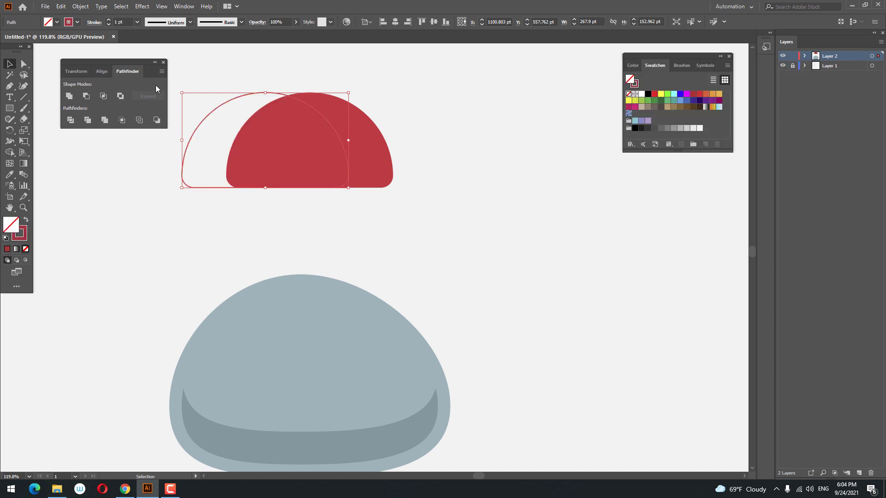
scroll(117, 21, up, 7)
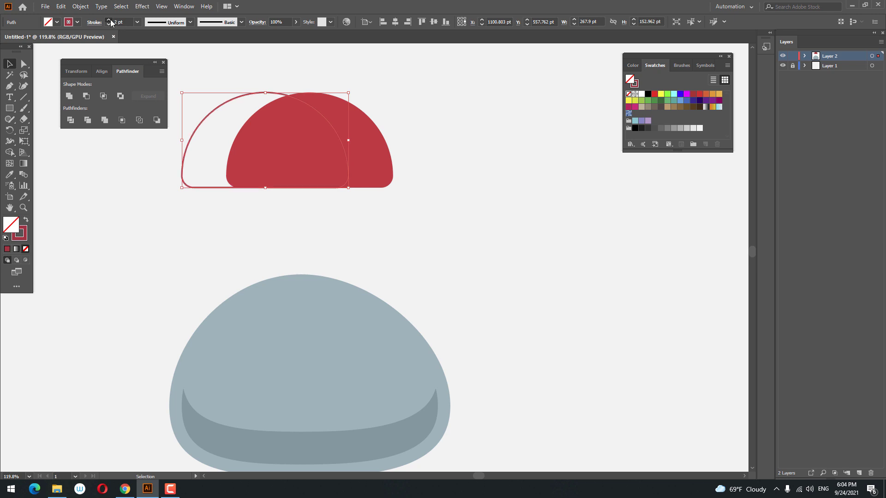
click(403, 234)
Delete the outline's left side, bottom edge and rounded corners, leaving only the upper right quarter arc.
double_click(310, 189)
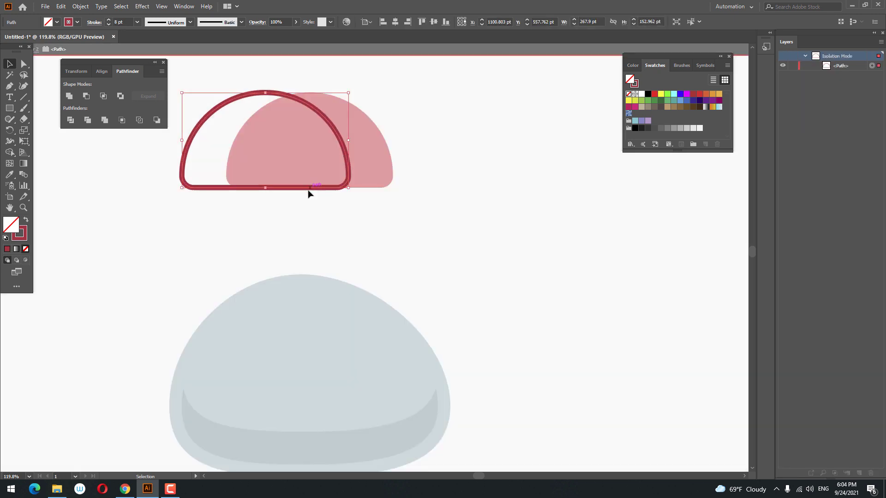
click(24, 64)
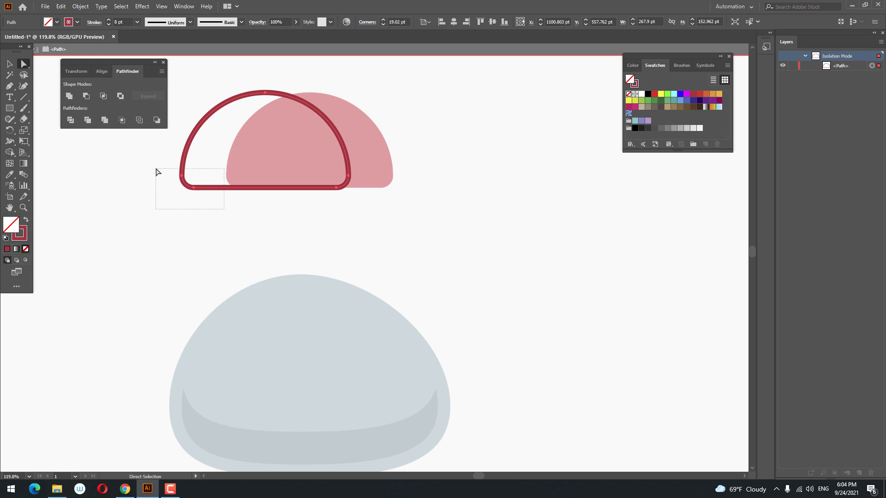
drag(156, 172, 157, 172)
key(Delete)
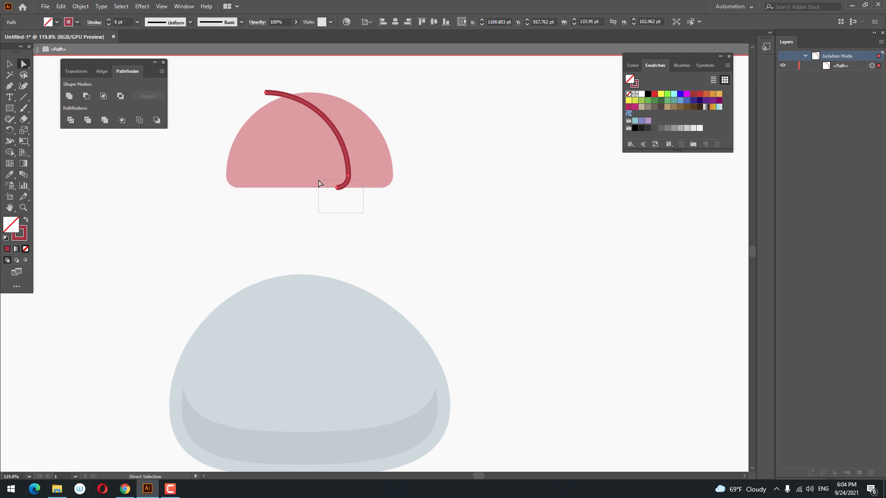
drag(320, 183, 320, 184)
key(Delete)
key(v)
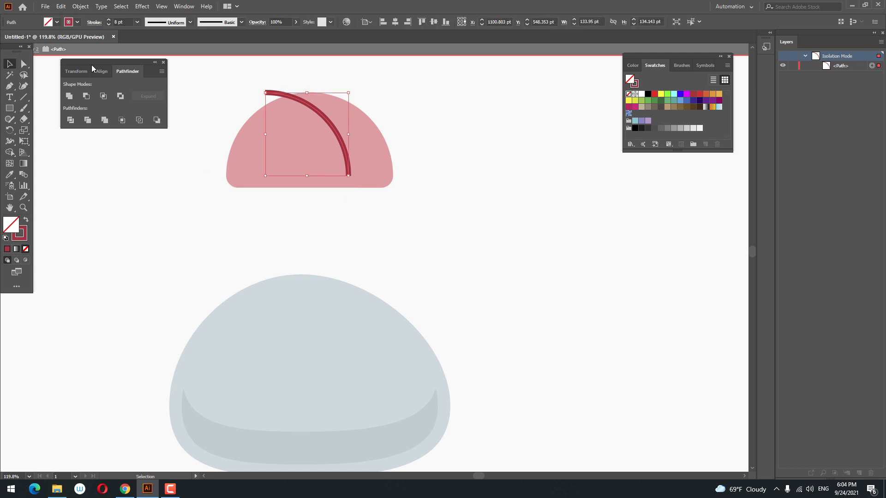
Apply a width profile tapered at both ends to the arc and set its stroke weight to 11 pt.
click(165, 22)
click(157, 53)
double_click(443, 224)
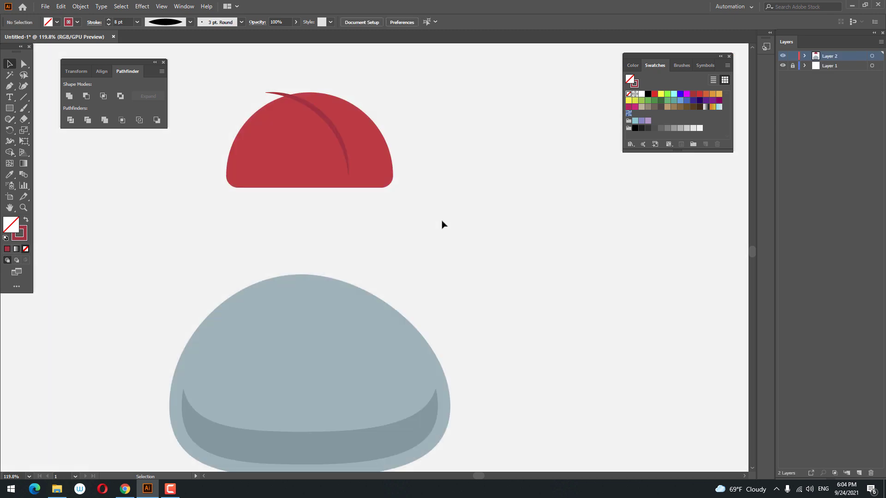
click(309, 107)
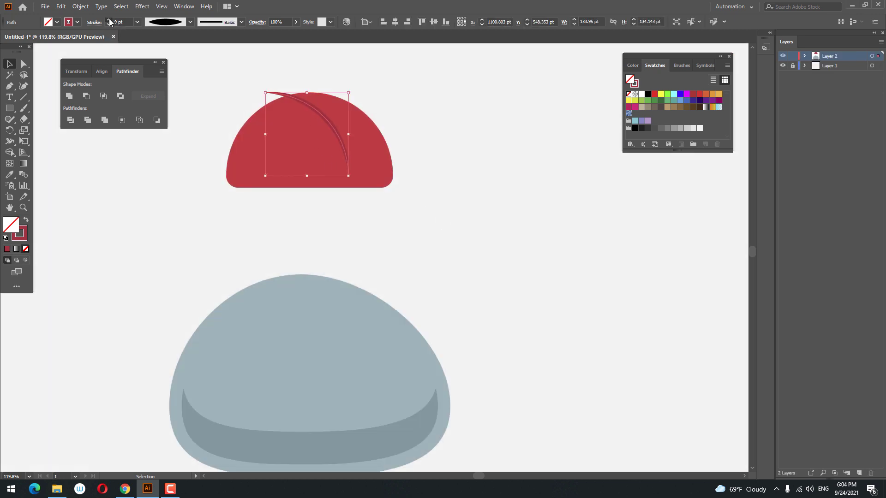
click(400, 180)
Expand the appearance of the tapered arc into a filled crescent shape.
key(z)
drag(313, 72, 385, 183)
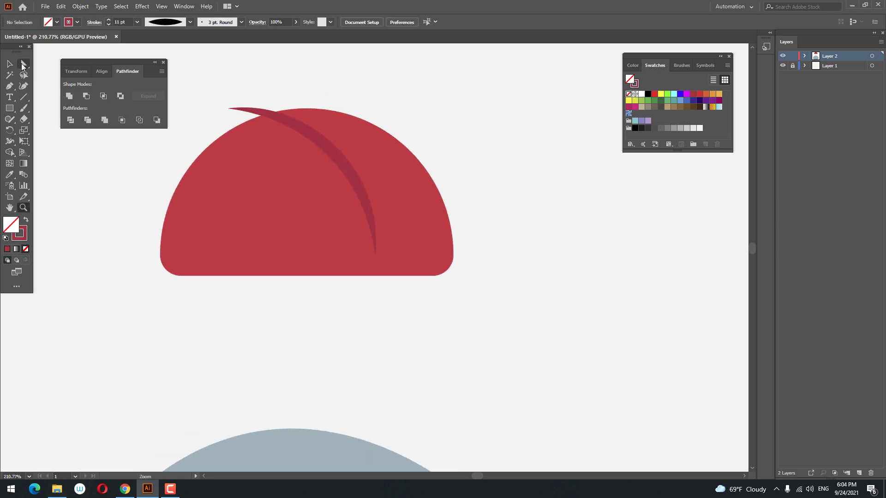
click(10, 63)
click(332, 151)
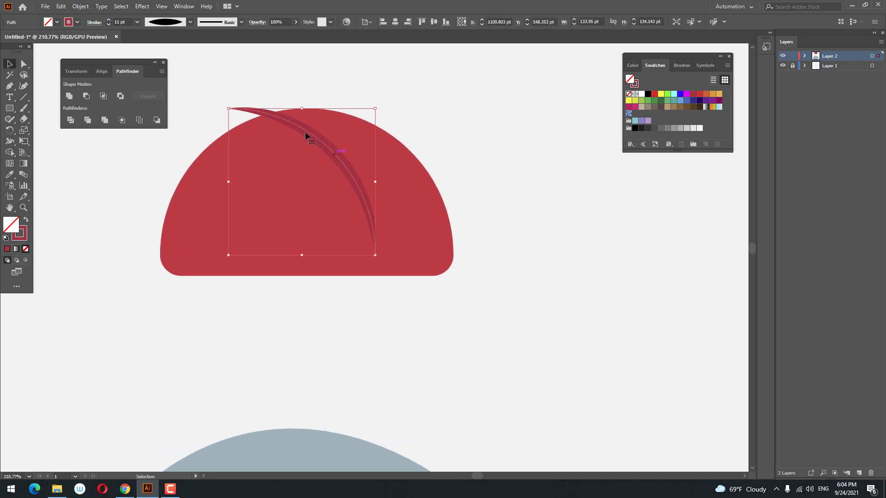
click(80, 6)
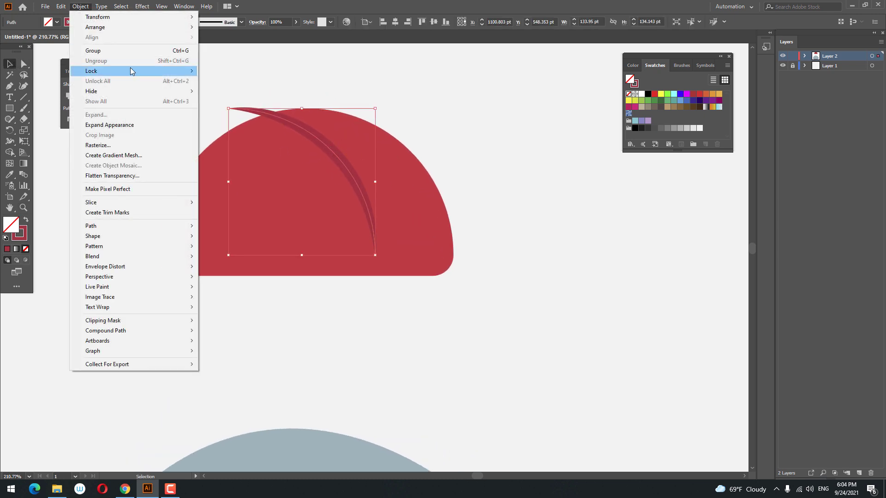
click(111, 124)
click(520, 220)
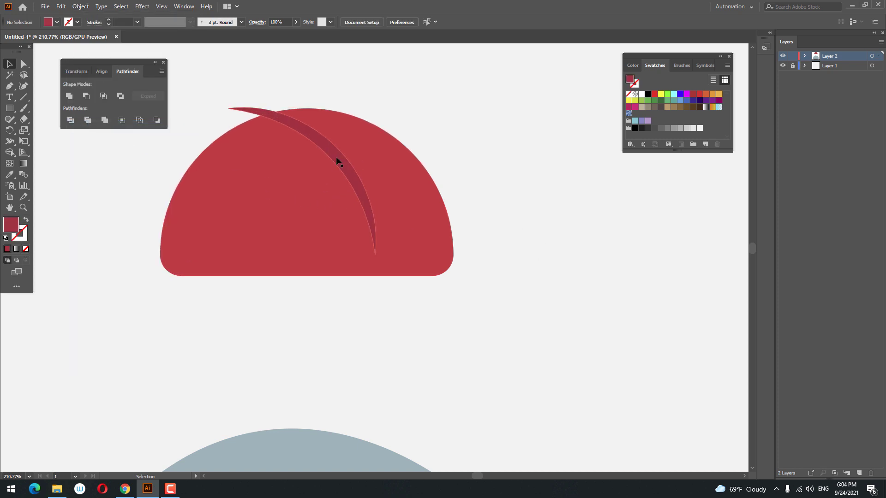
Copy the dark crescent and paste the duplicate directly in front of it.
click(336, 156)
click(61, 6)
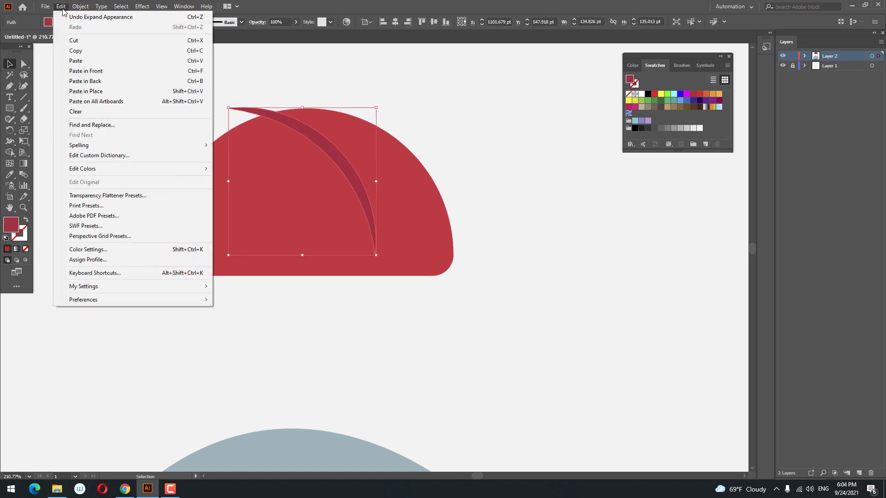
click(83, 52)
click(60, 7)
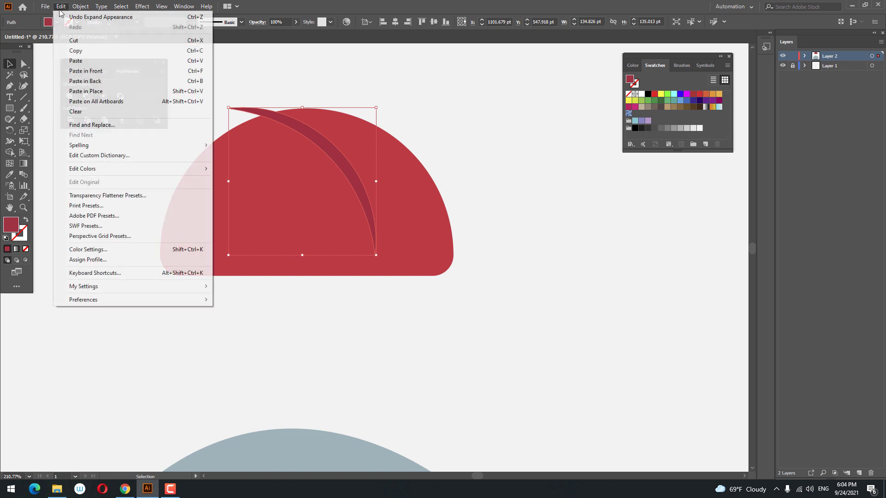
click(132, 71)
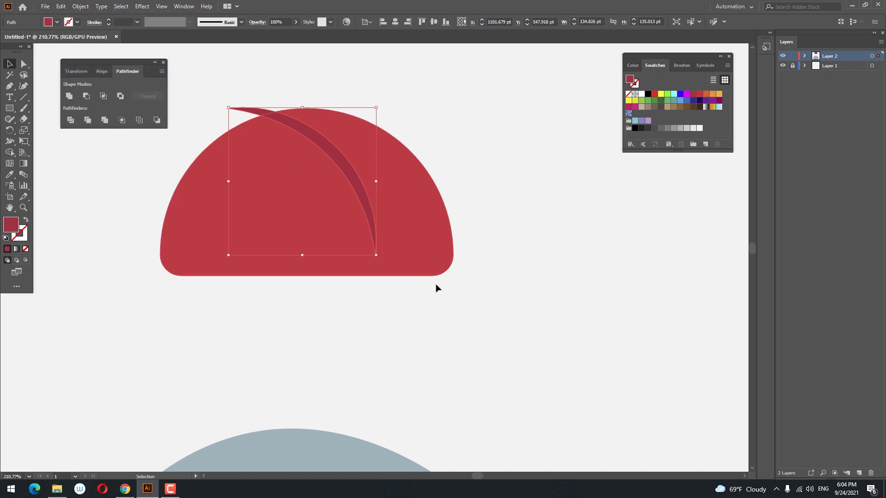
Offset the path of the front crescent by 4 pt with miter joins.
click(80, 6)
mouse_move(133, 227)
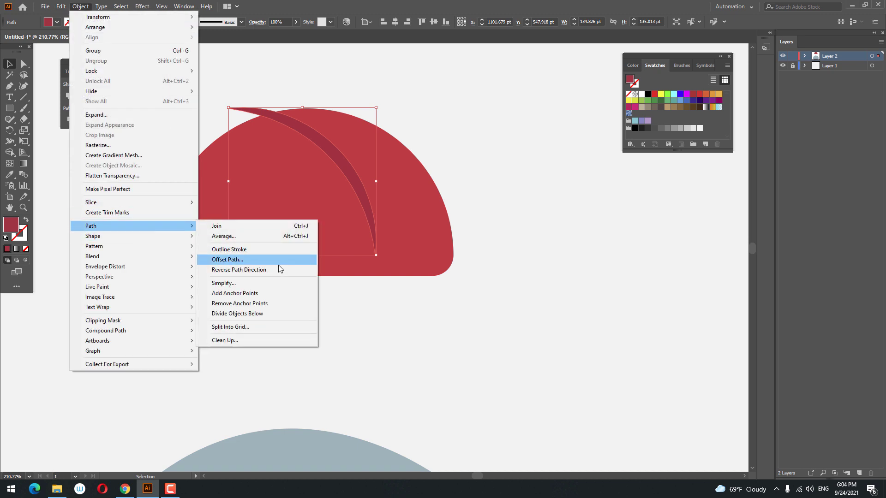
click(279, 263)
click(504, 229)
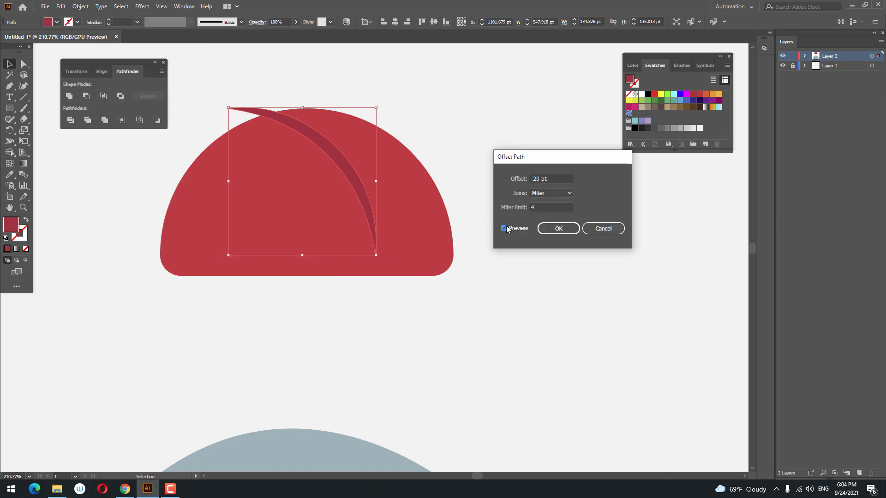
drag(557, 179, 433, 190)
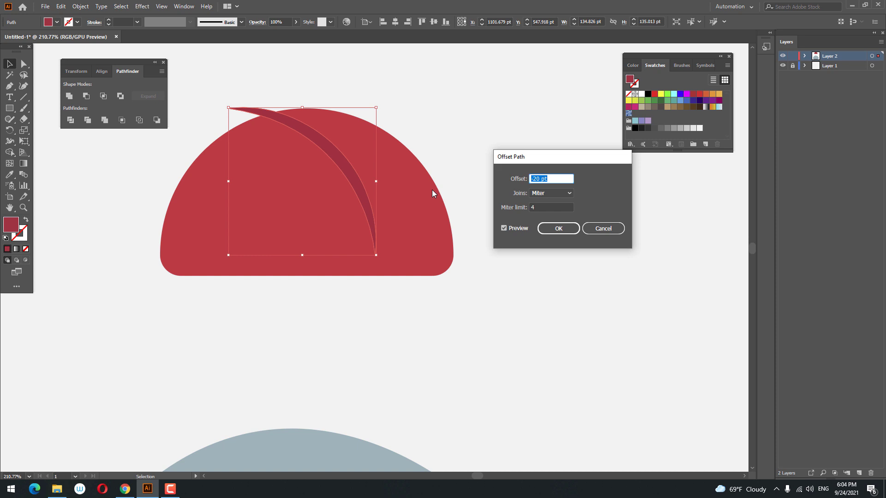
text(10)
click(514, 227)
click(512, 226)
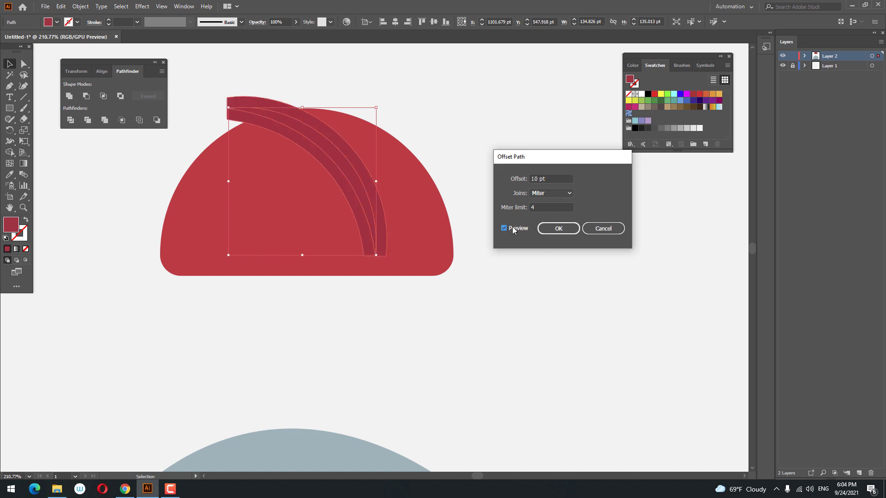
drag(555, 178, 427, 185)
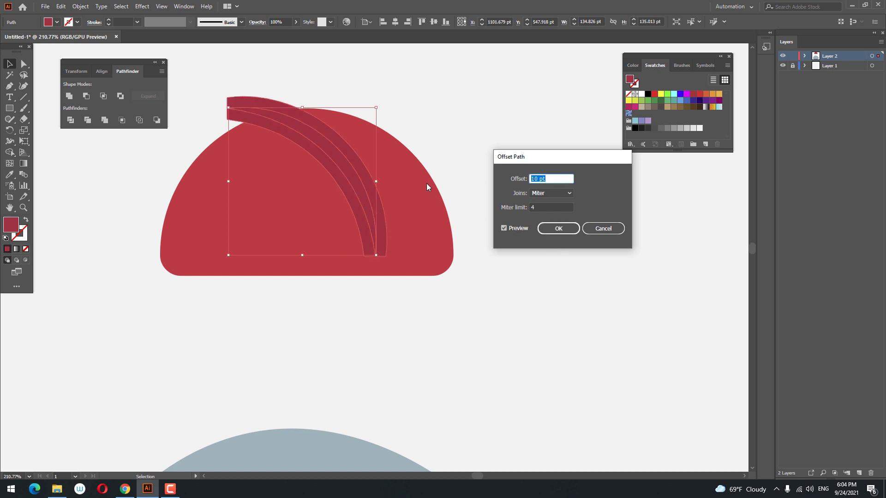
text(4)
click(518, 228)
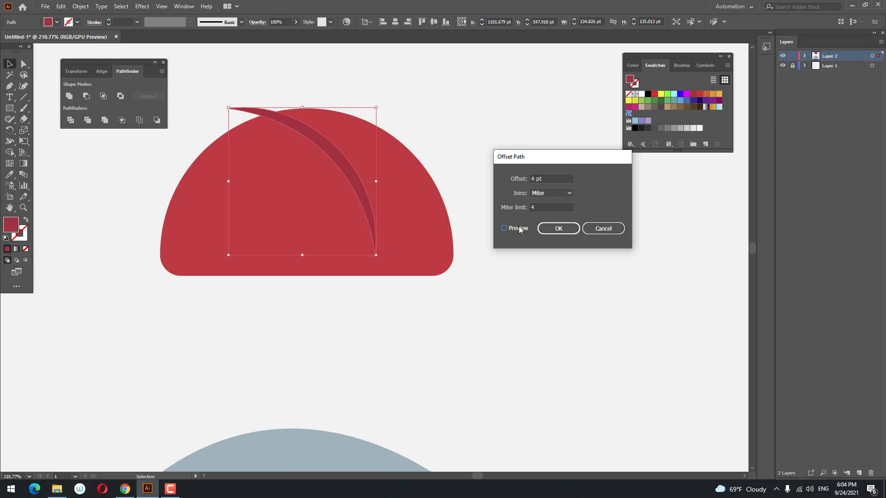
click(519, 228)
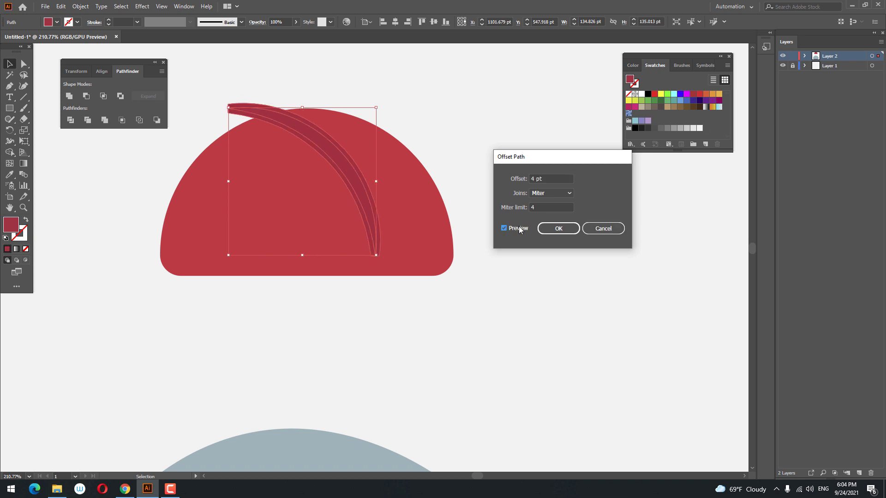
click(563, 232)
Recolor the offset crescent to a light pinkish red, starting from the half circle's sampled red.
click(11, 173)
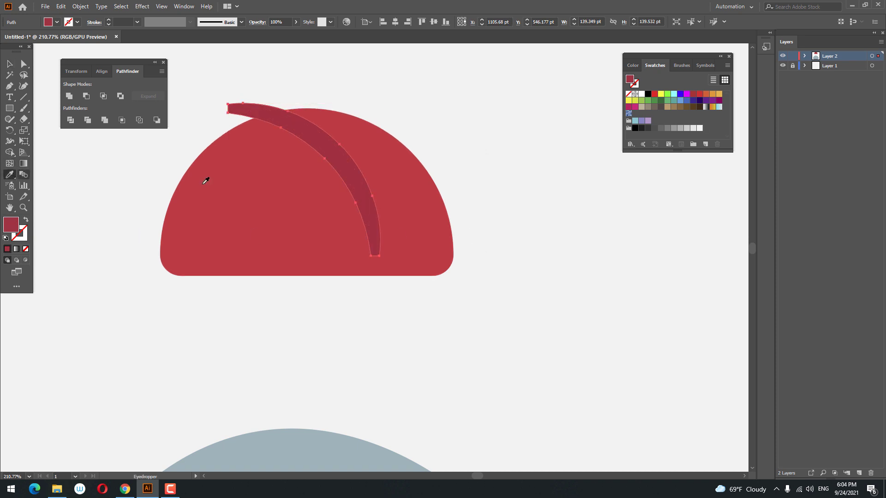
click(205, 180)
double_click(15, 225)
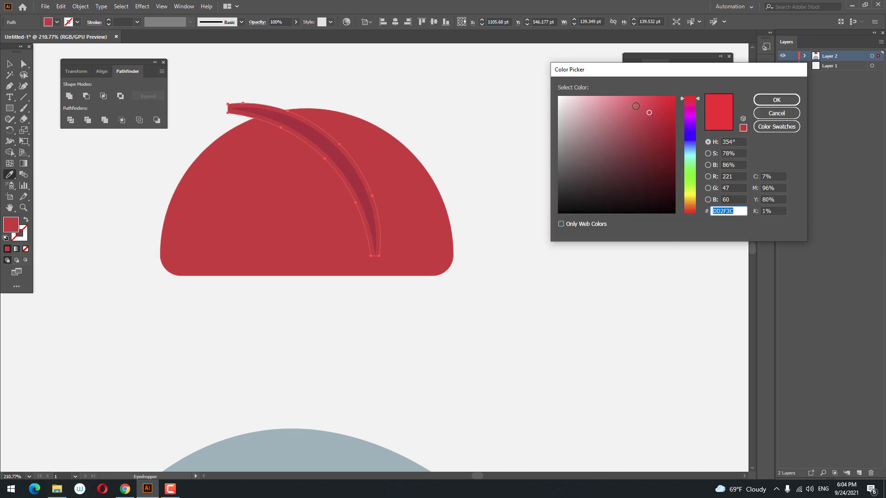
drag(636, 106, 630, 101)
click(787, 99)
Enlarge the dark crescent from its center to about 141 by 141 pt and move it down 4 pt.
key(z)
drag(529, 178, 520, 218)
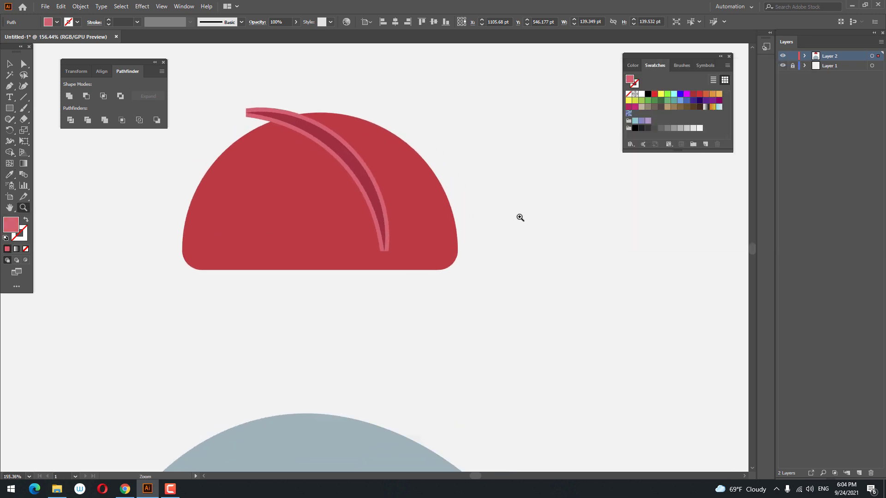
click(361, 172)
click(10, 65)
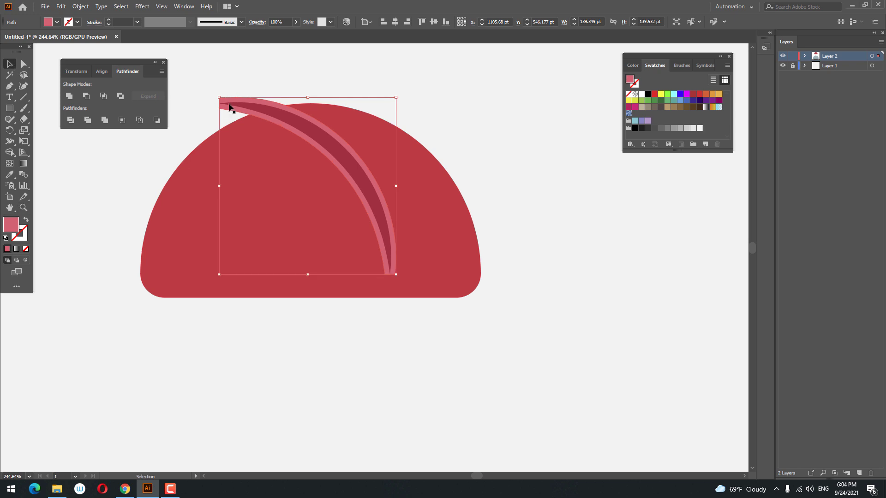
click(280, 111)
click(390, 276)
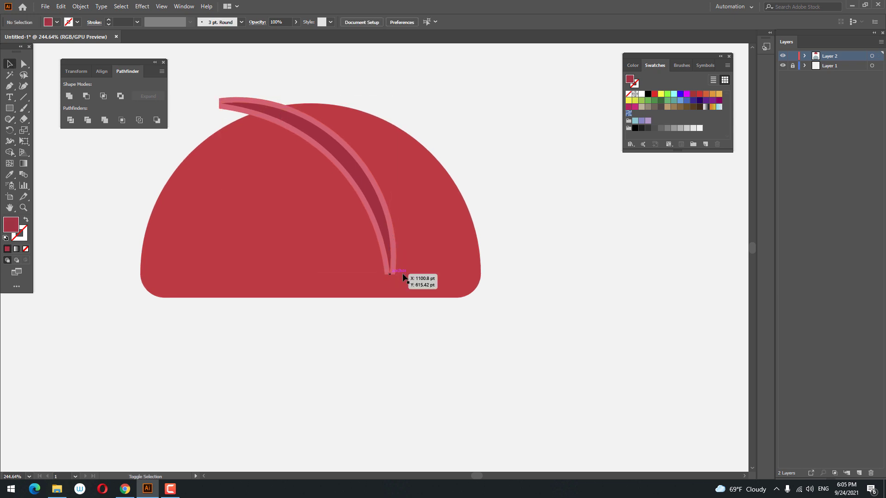
click(345, 159)
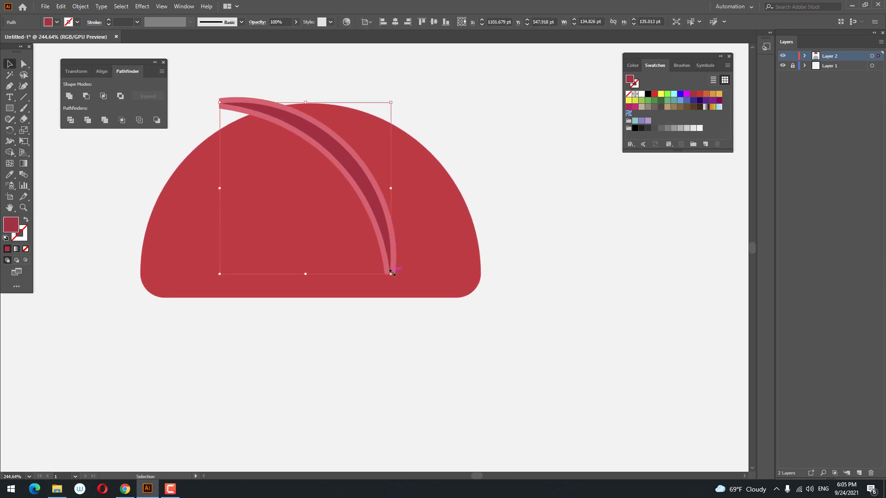
drag(391, 274, 395, 278)
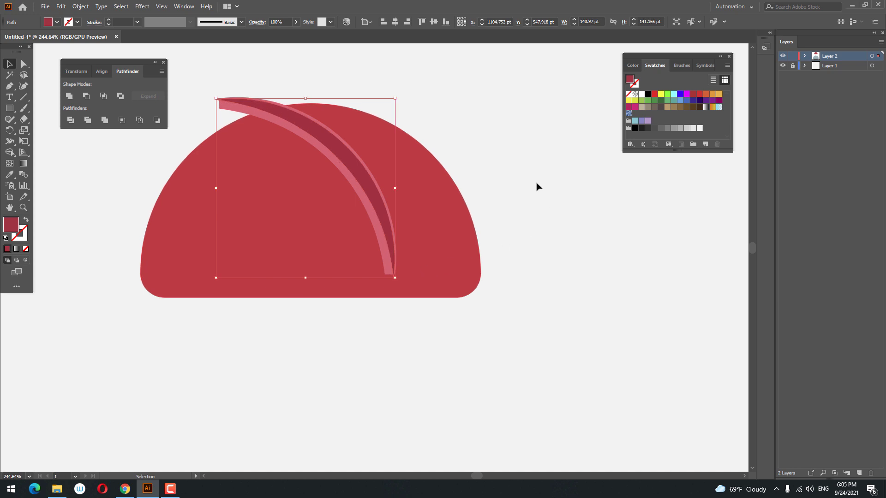
key(Down)
key(Down)
key(Down)
key(Down)
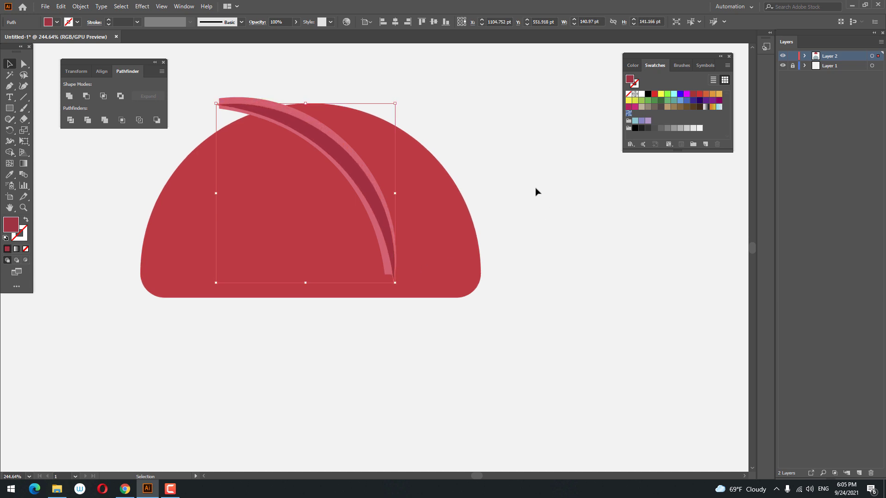
Divide the half circle and both crescents along their overlaps and ungroup the resulting pieces.
shift+click(295, 193)
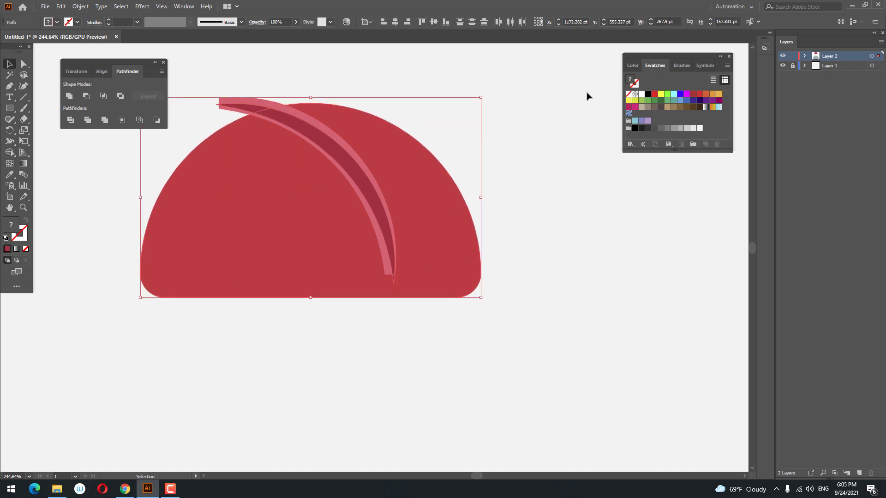
right_click(317, 123)
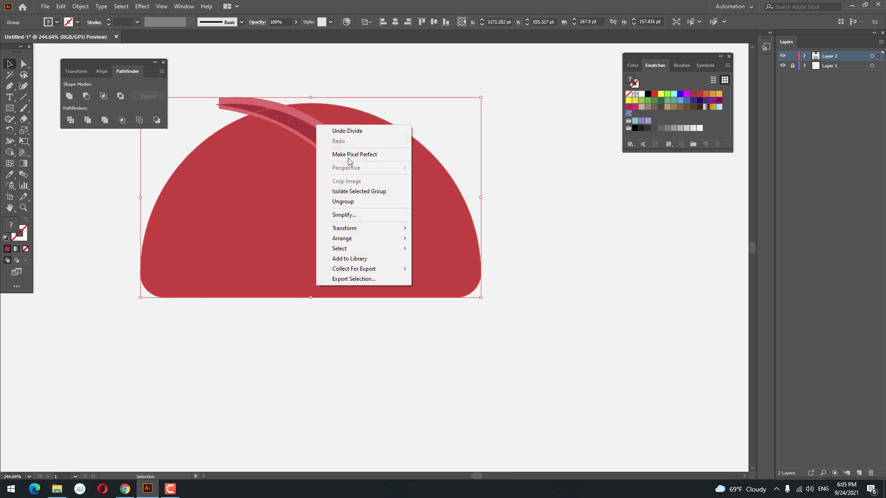
click(353, 200)
Recolor the light strip along the dark crescent's inner edge with the half circle's sampled red.
click(366, 204)
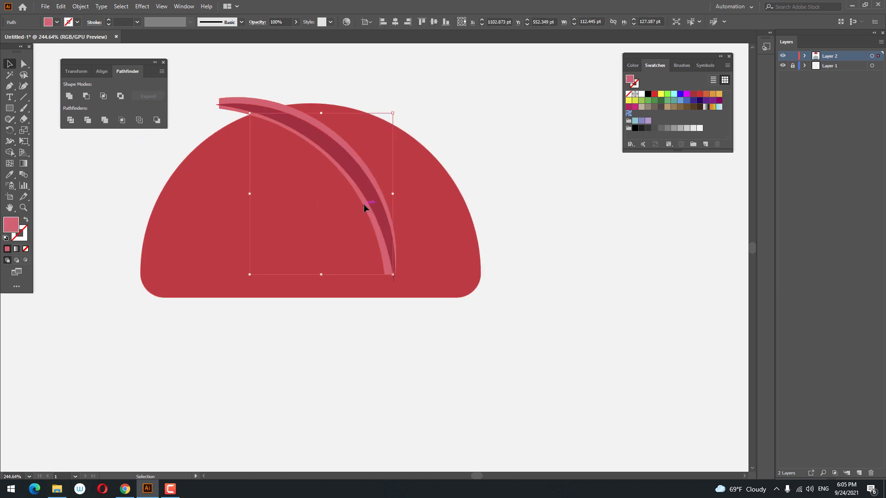
key(Delete)
key(ctrl+z)
click(9, 175)
click(255, 174)
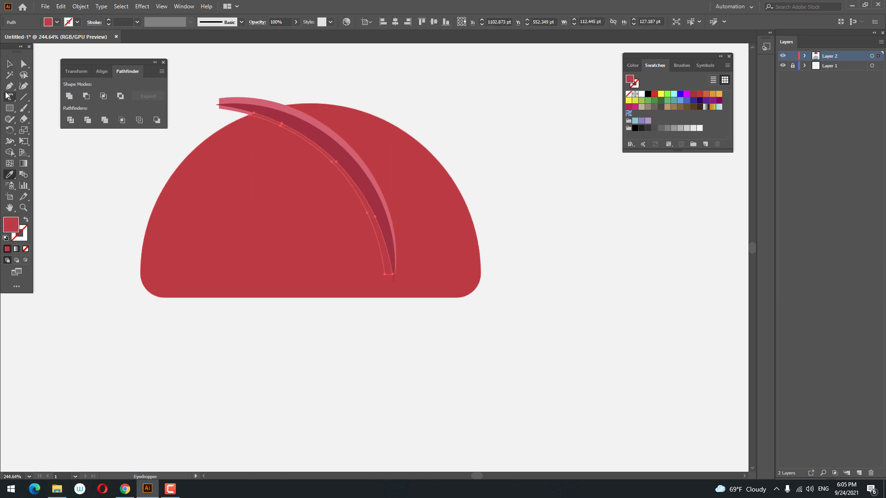
Delete the crescent pieces that stick out beyond the half circle's upper edge.
click(10, 64)
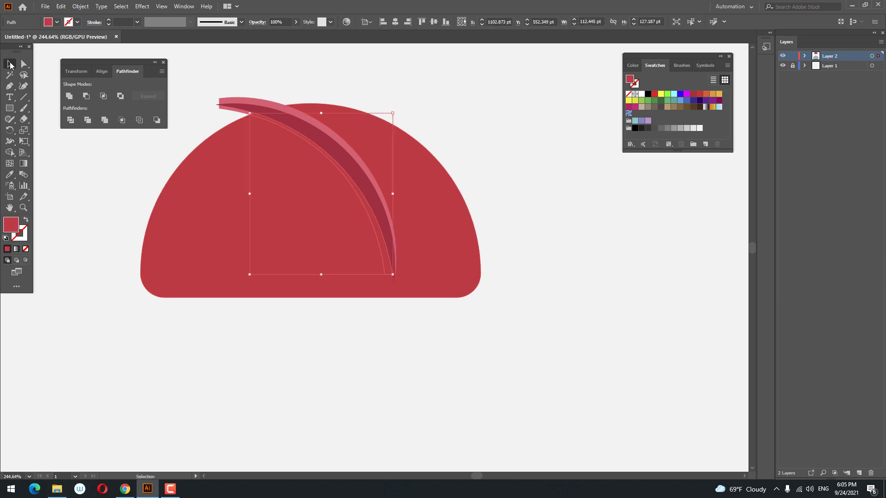
click(224, 101)
key(Delete)
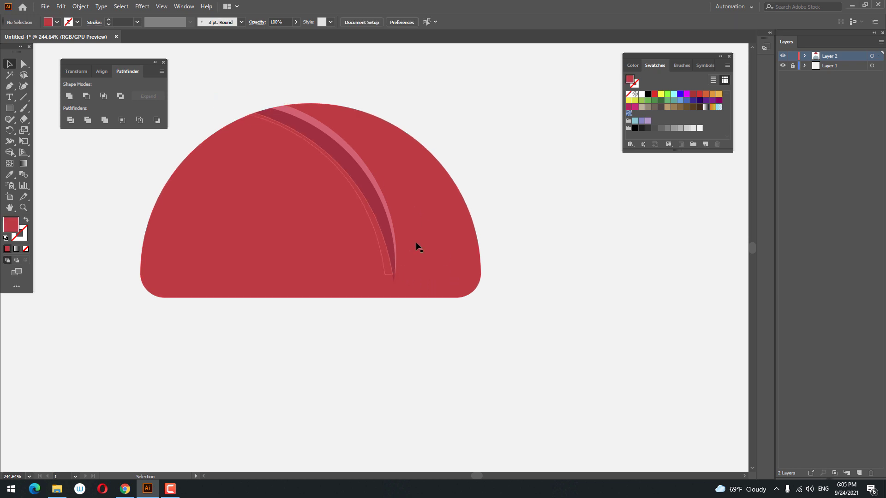
Unite the recolored inner strip with the red half circle into one shape.
key(z)
drag(376, 146, 367, 168)
click(9, 64)
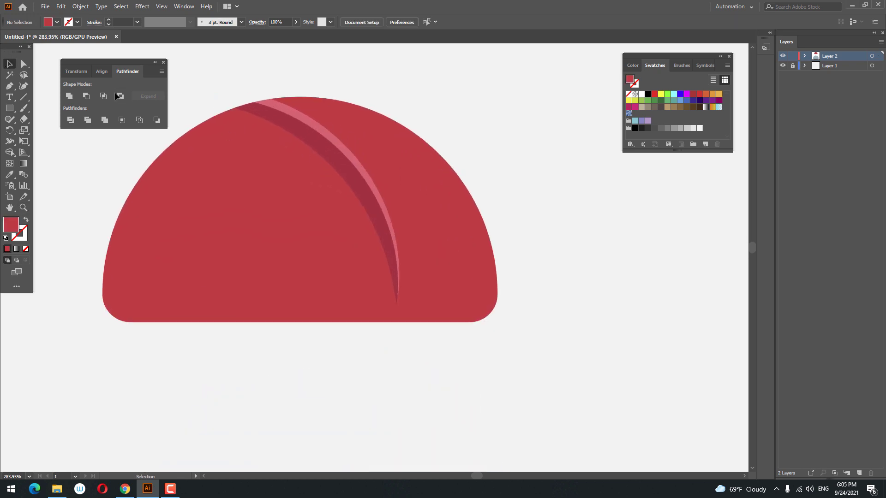
click(281, 164)
click(303, 161)
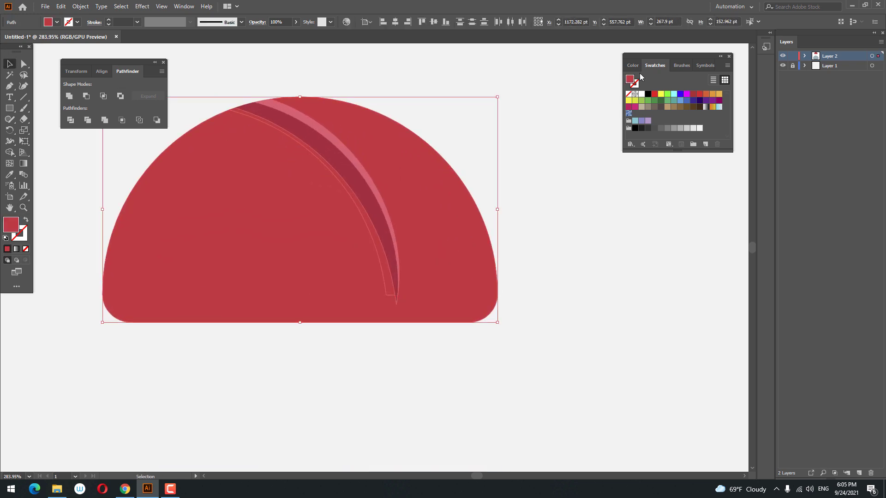
click(70, 96)
click(389, 84)
Draw a red circle about 202 pt in diameter over the upper-left part of the half circle.
key(z)
drag(398, 85, 306, 154)
drag(360, 152, 370, 159)
drag(369, 167, 348, 182)
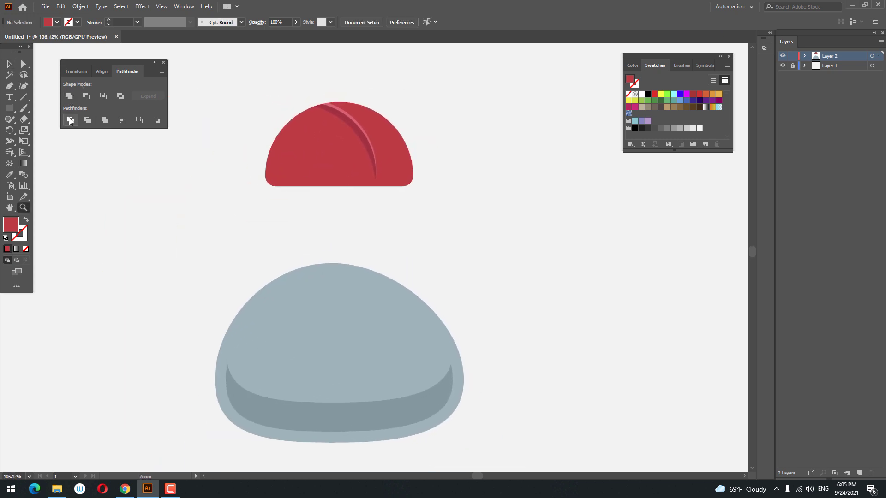
click(297, 126)
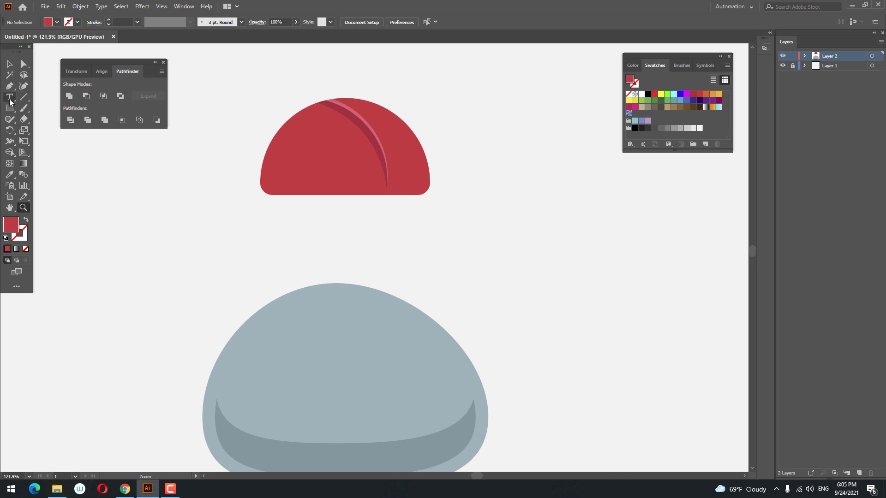
click(10, 108)
click(46, 131)
drag(257, 79, 377, 135)
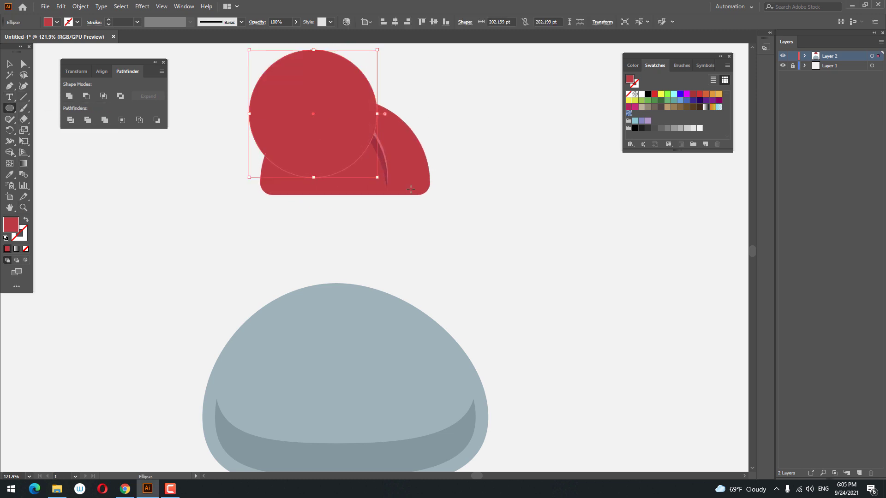
Group the half circle with its dark and light crescents, leaving out the new circle.
key(v)
drag(531, 237, 360, 176)
right_click(430, 167)
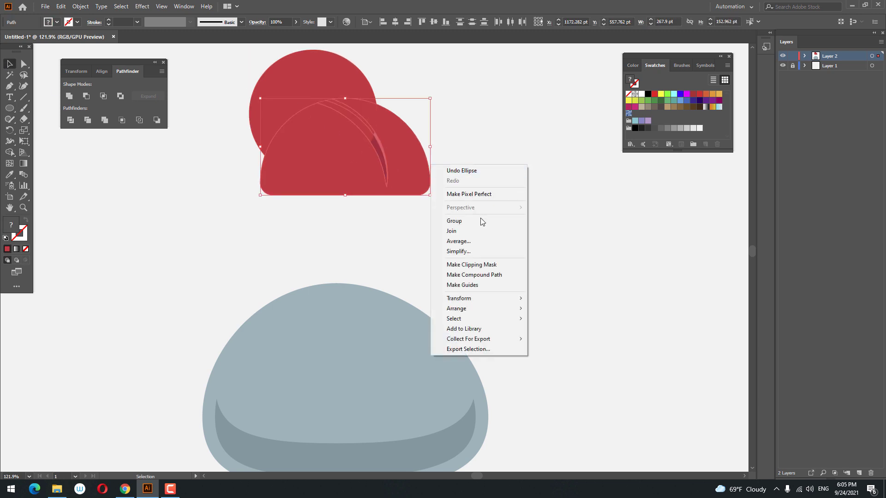
click(452, 222)
Copy the half-circle group, paste it in front and unite the duplicate into a single silhouette.
click(60, 6)
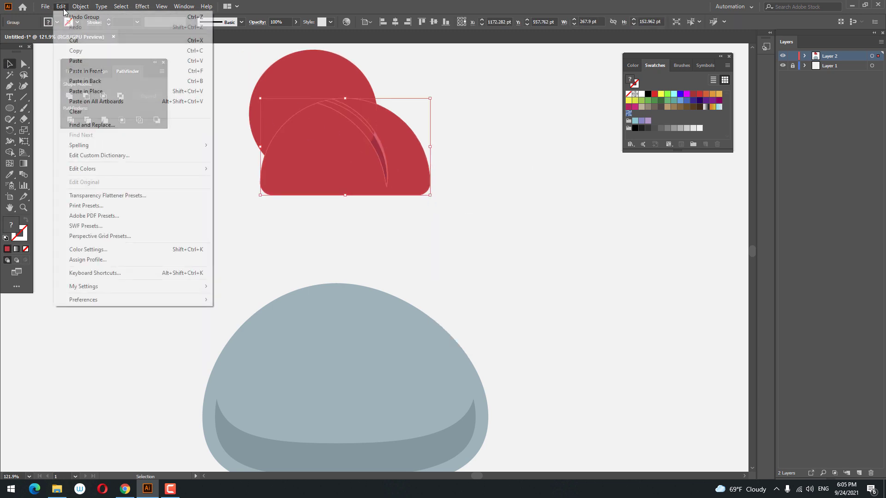
click(76, 50)
click(61, 6)
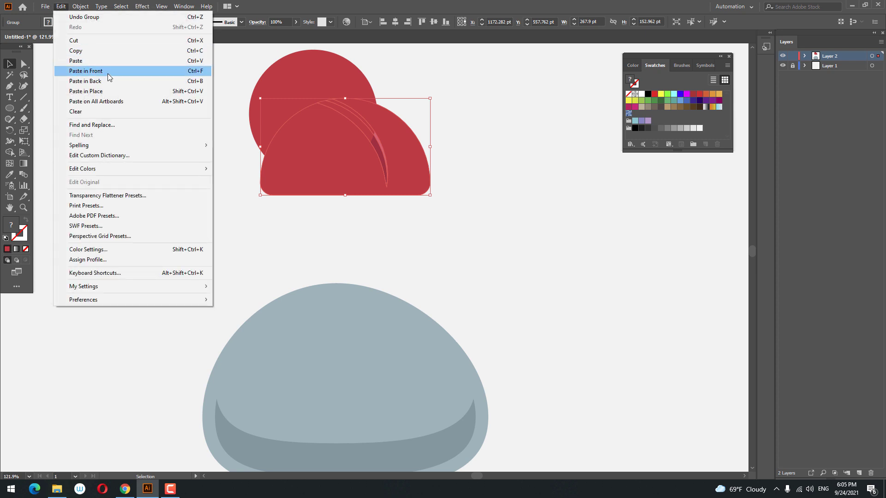
click(106, 71)
click(70, 96)
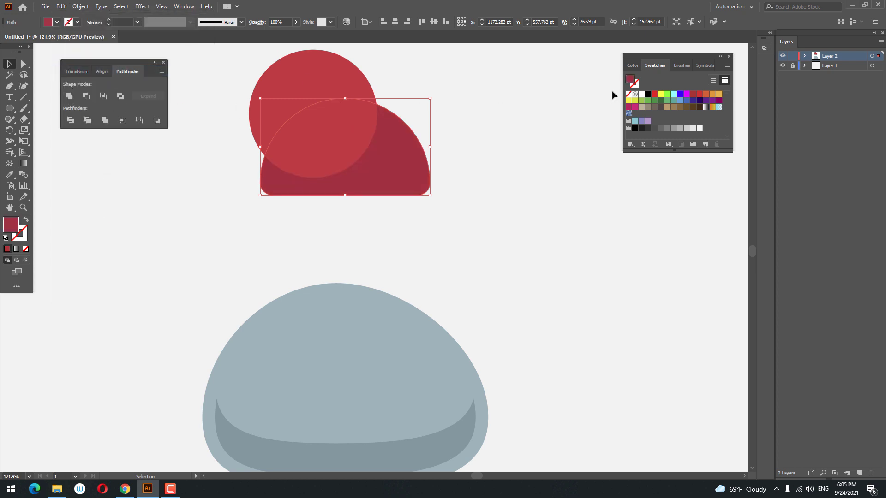
Fill the half-circle silhouette with black and set its opacity to 20%.
click(636, 129)
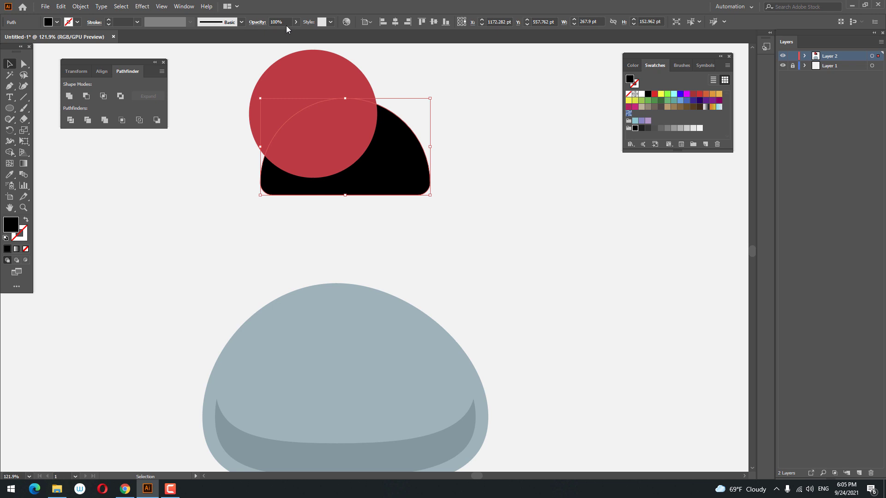
text(20)
key(Return)
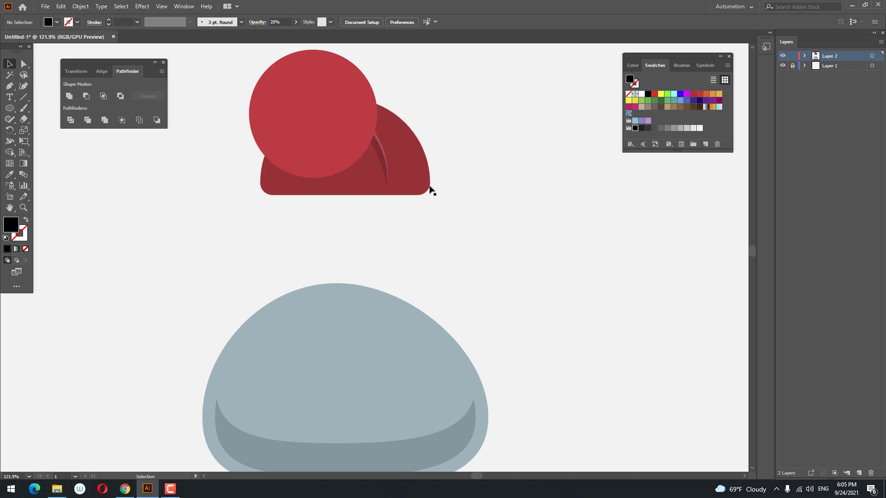
Enlarge the red circle and position it slightly higher over the half circle's upper-left area.
shift+click(355, 155)
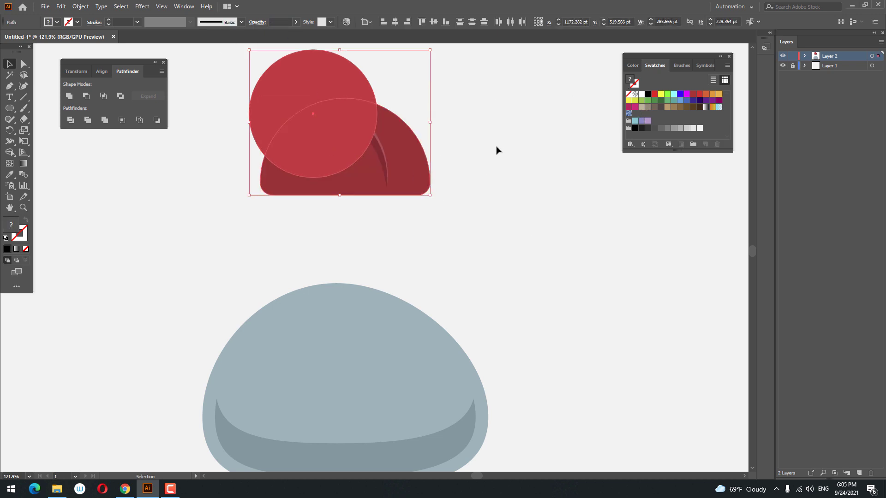
click(497, 150)
click(336, 129)
drag(377, 178, 386, 188)
drag(343, 154, 342, 144)
Divide the dark translucent silhouette with the circle and ungroup the resulting pieces.
shift+click(415, 162)
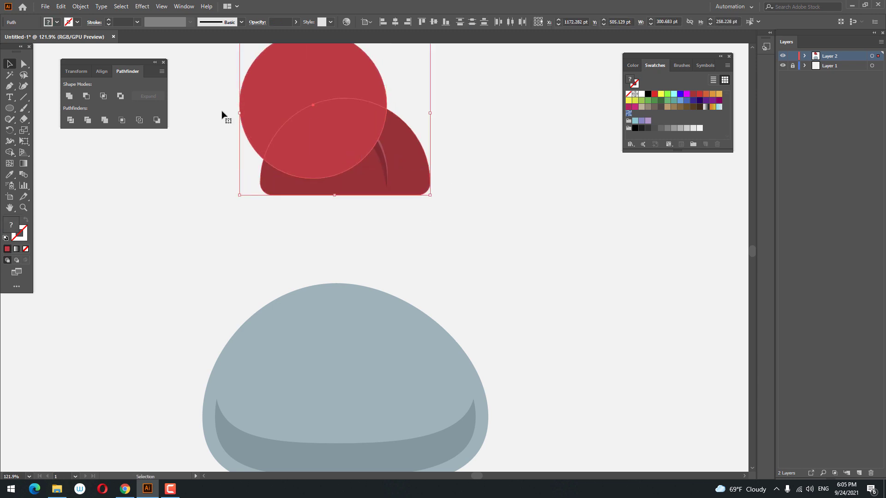
click(74, 122)
right_click(310, 115)
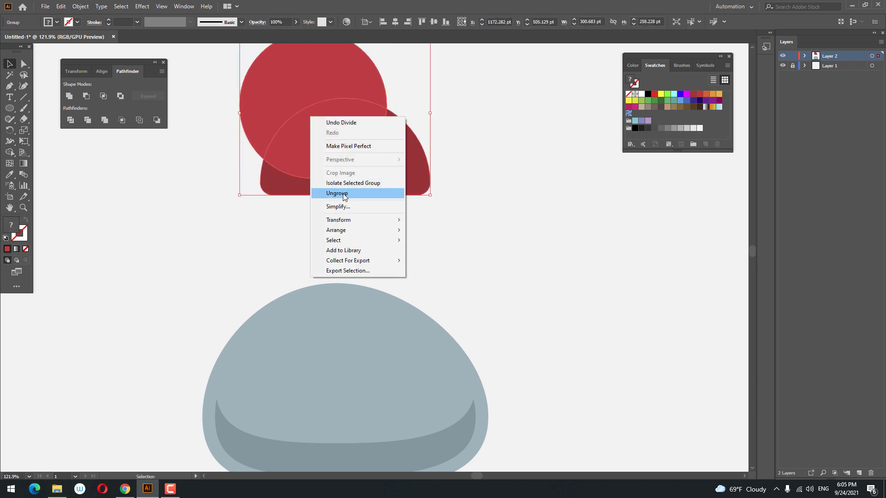
click(344, 193)
Delete the circle's pieces outside and inside the half circle, keeping the shadow along the right and base.
click(344, 128)
click(324, 76)
key(Delete)
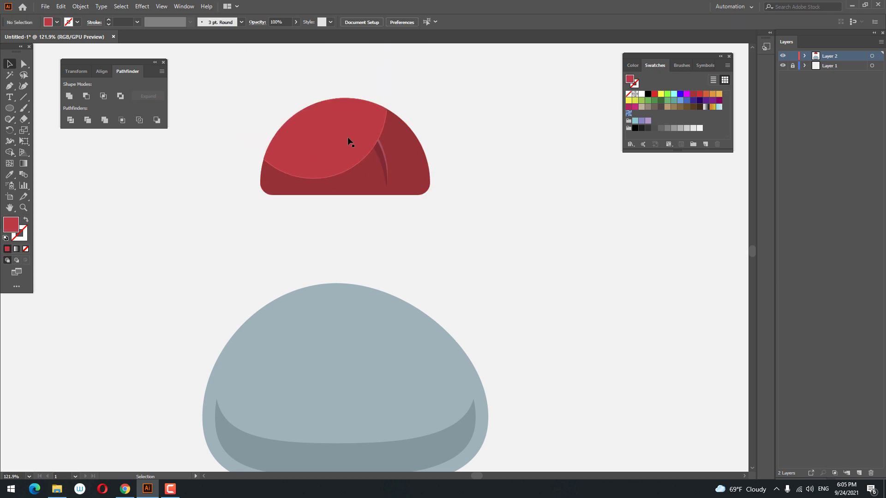
Set the opacity of the half circle's remaining black shadow piece to 10%.
click(417, 184)
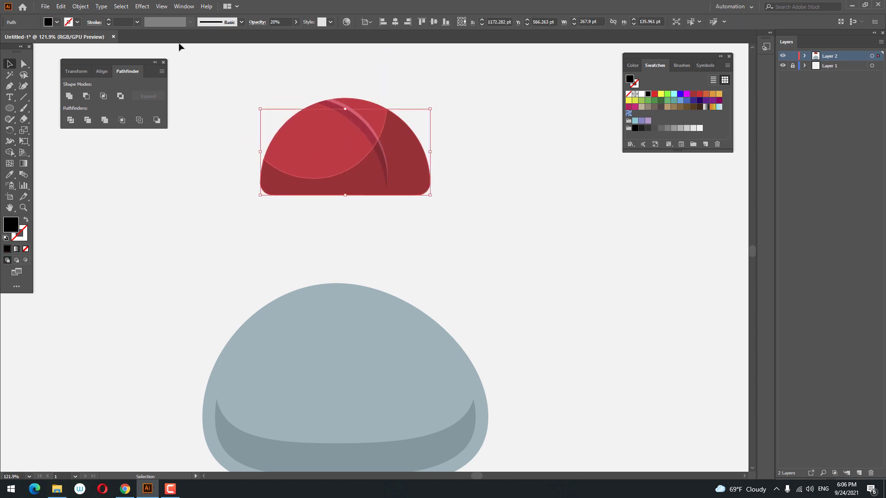
click(526, 215)
key(z)
drag(463, 159, 427, 186)
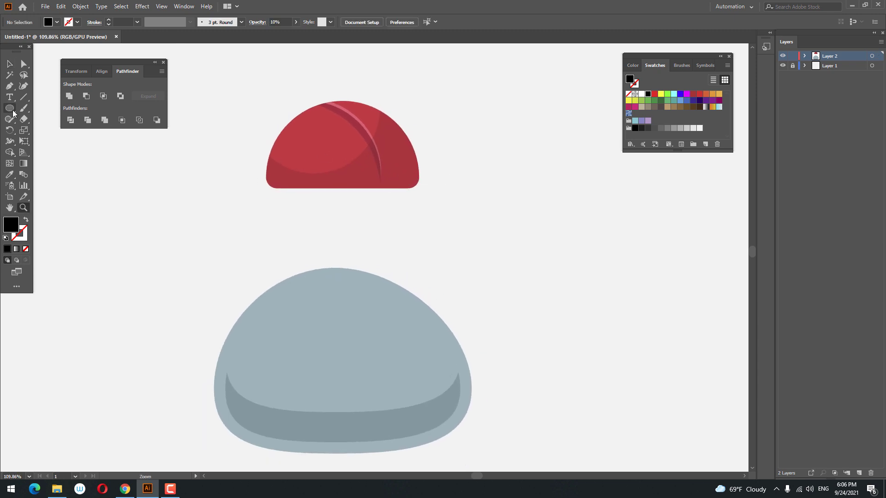
Draw a black rectangle about 229 by 68 pt overlapping the base of the red half circle.
drag(13, 113, 35, 109)
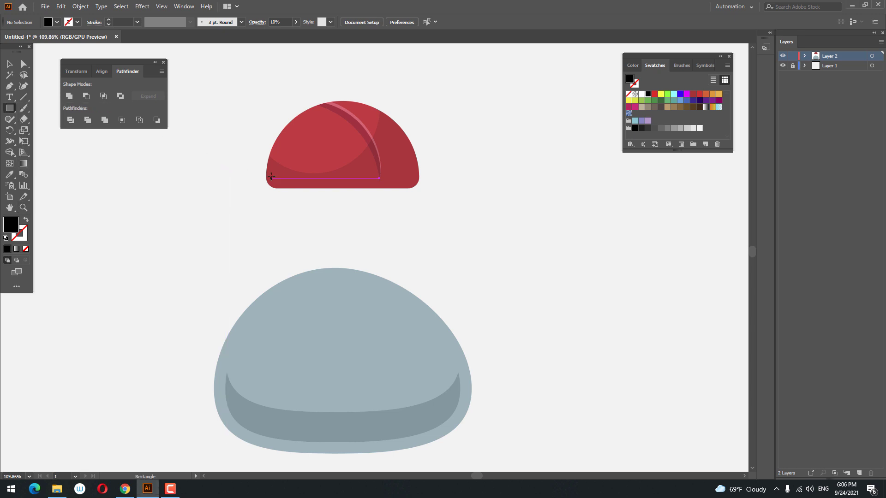
drag(275, 174, 407, 213)
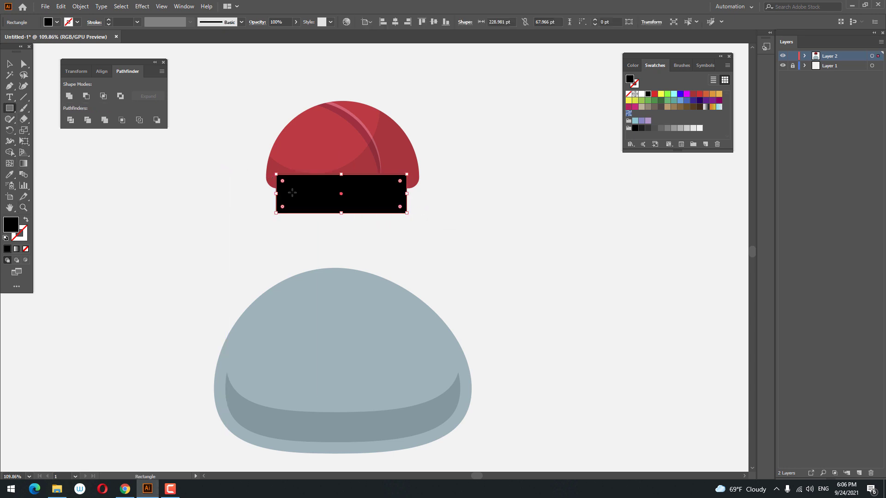
click(6, 63)
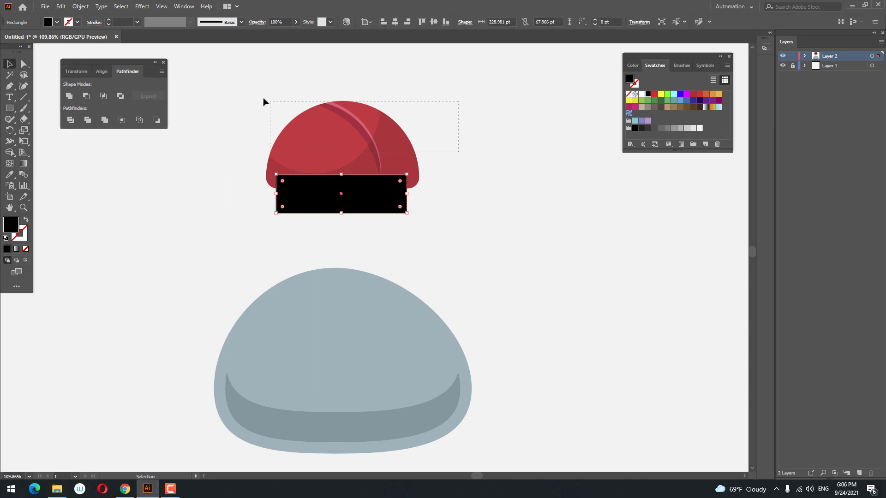
Group all the pieces of the red half circle, excluding the black rectangle.
drag(263, 98, 263, 98)
right_click(352, 115)
click(395, 187)
click(460, 266)
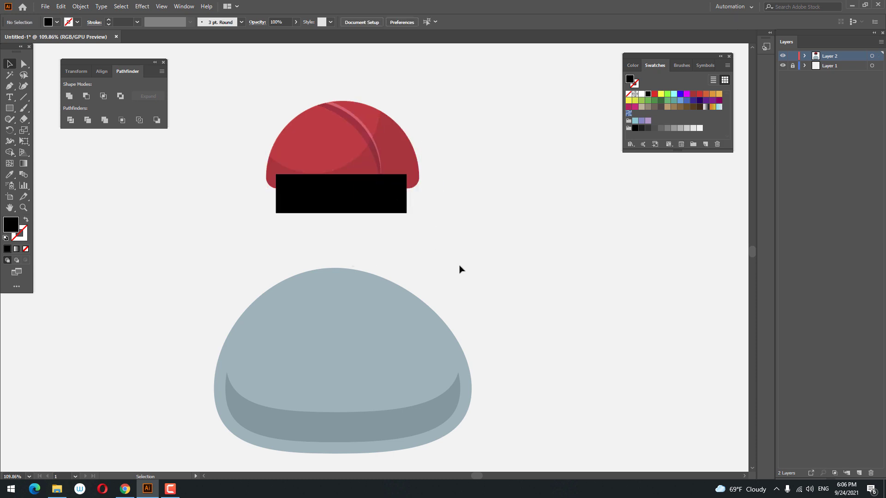
Group the grey-blue dome body with its darker shading shape.
click(342, 368)
right_click(392, 309)
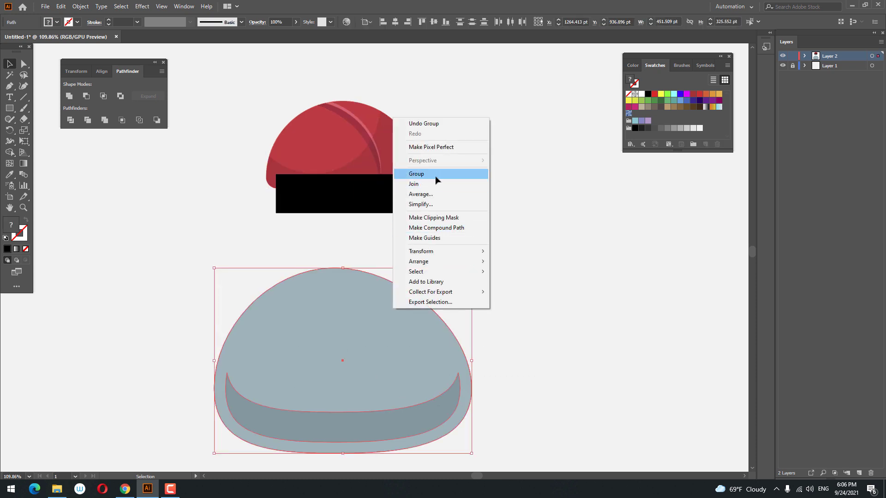
click(435, 174)
Align the half-circle group, the black rectangle and the body group by their horizontal centers.
shift+click(275, 205)
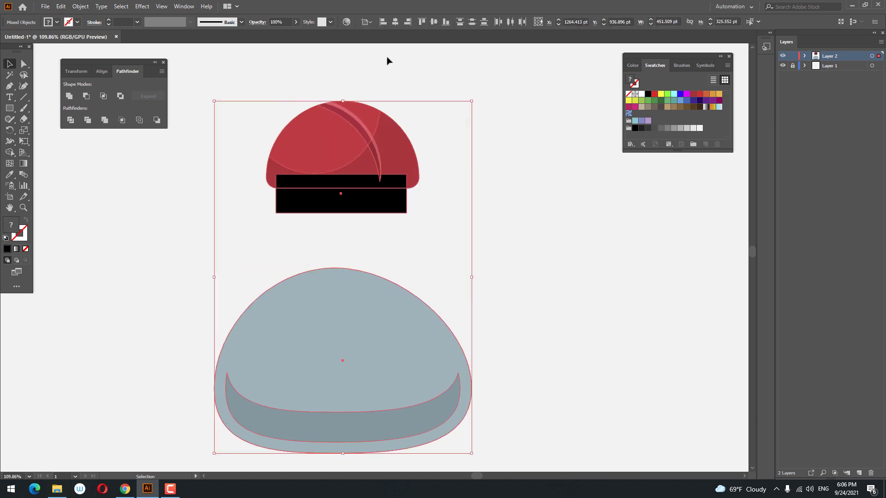
click(397, 23)
click(477, 200)
Send the black rectangle to the back, behind the red half circle.
click(329, 200)
right_click(324, 199)
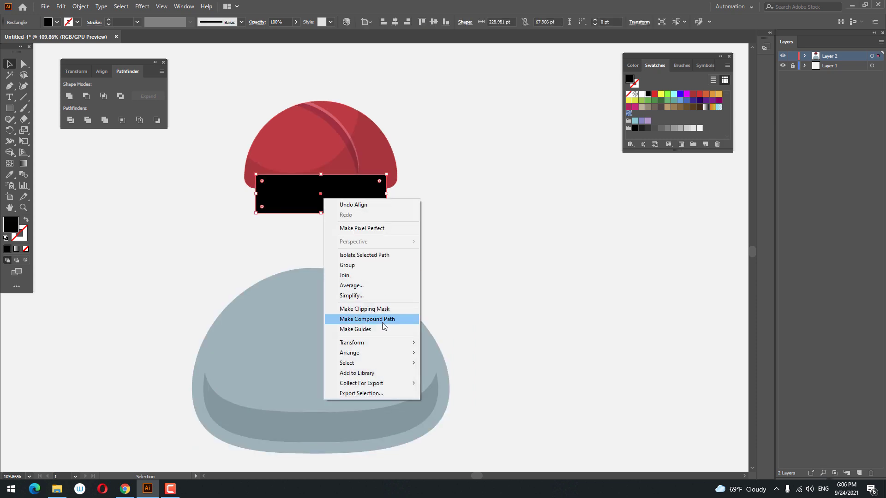
mouse_move(380, 351)
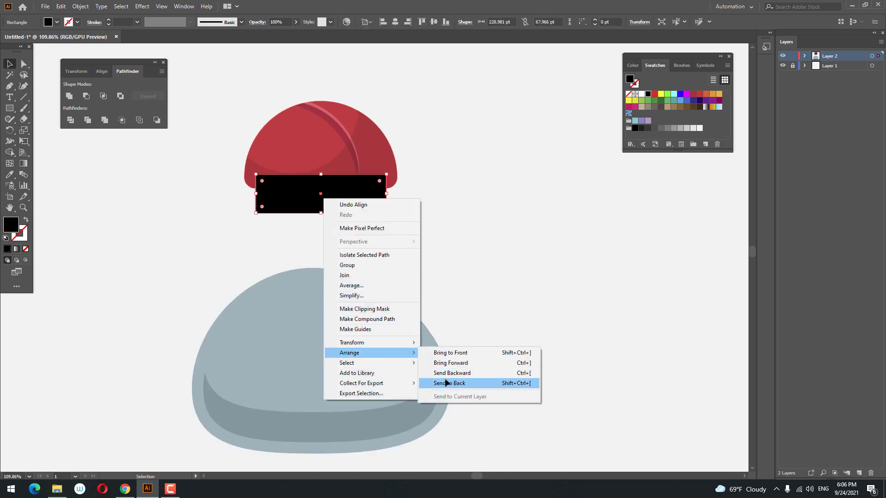
click(446, 383)
Change the rectangle's fill from black to a dark grey.
double_click(15, 228)
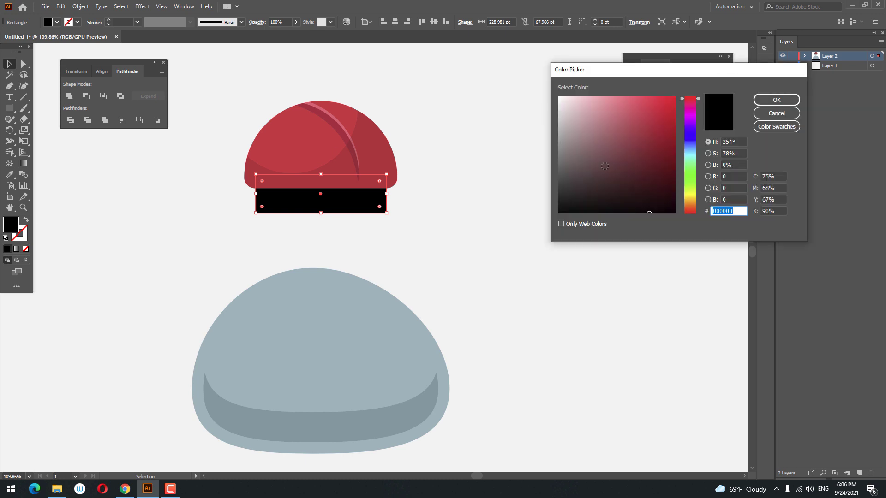
click(571, 190)
click(775, 100)
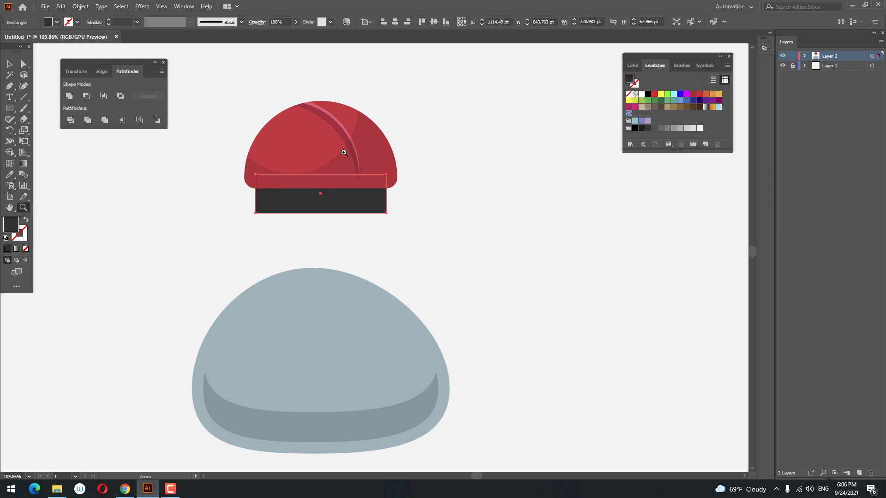
Round the two bottom corners of the dark grey rectangle beneath the red cap as far as they go.
key(ctrl+equal)
drag(304, 226, 288, 117)
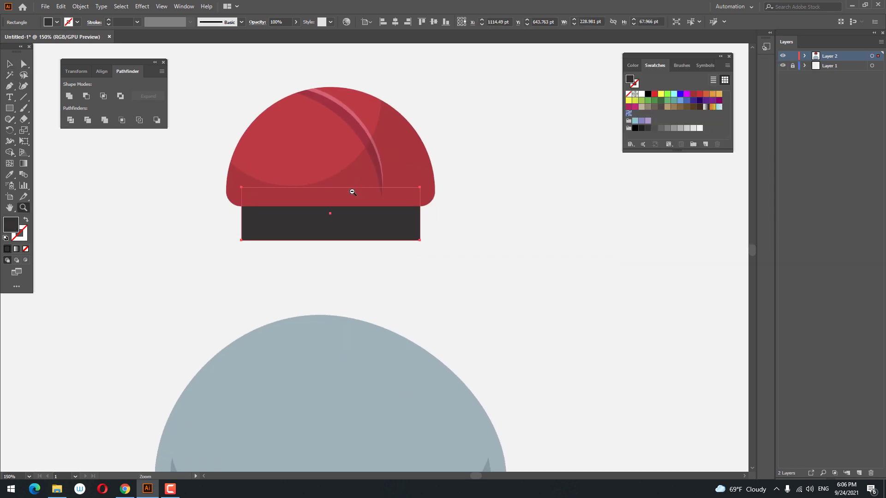
drag(352, 194, 339, 198)
drag(369, 262, 357, 226)
key(a)
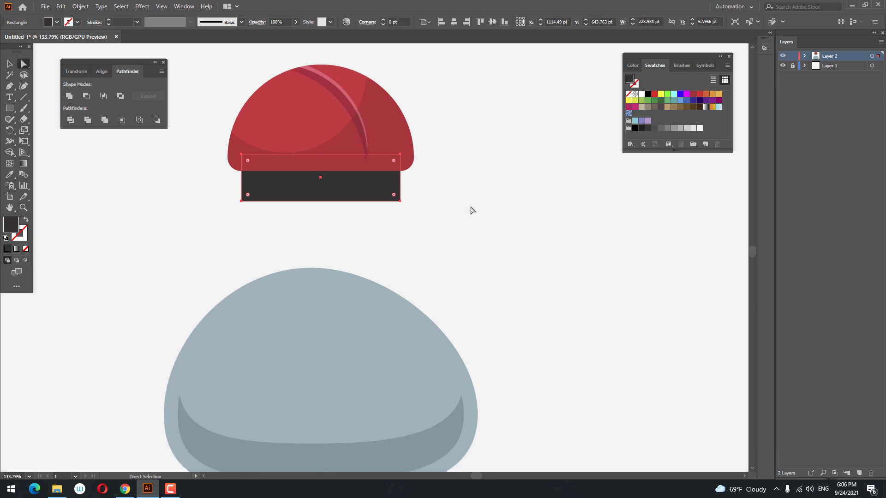
drag(459, 212, 189, 187)
drag(249, 194, 327, 195)
key(z)
drag(425, 195, 394, 216)
click(4, 68)
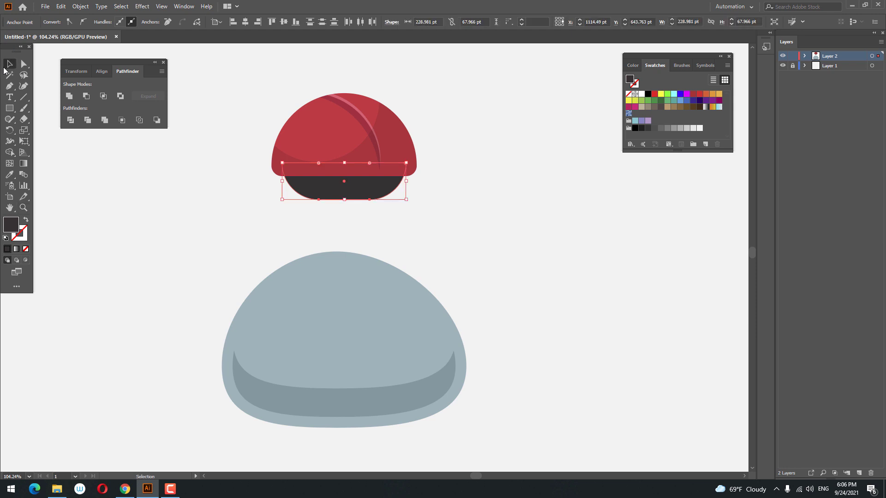
click(532, 236)
Draw a small fully rounded rectangle, about 79 × 24 pt, on the left part of the dark grey band.
key(z)
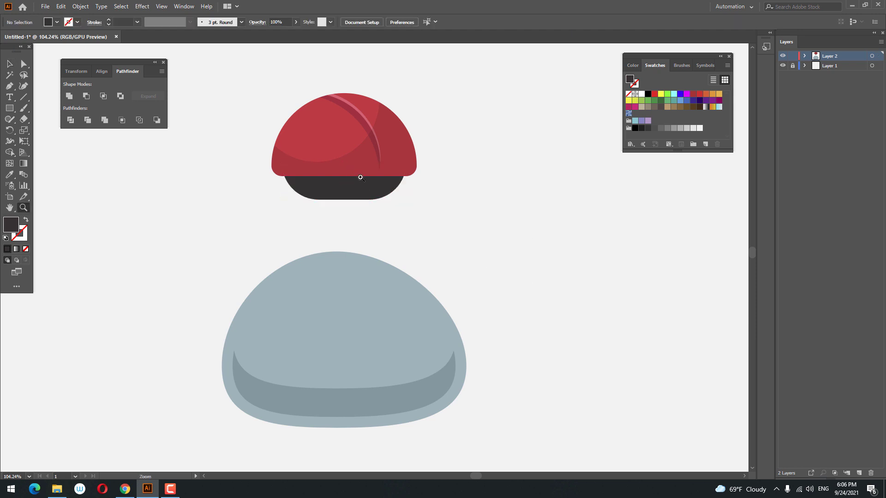
drag(353, 172, 364, 185)
click(7, 65)
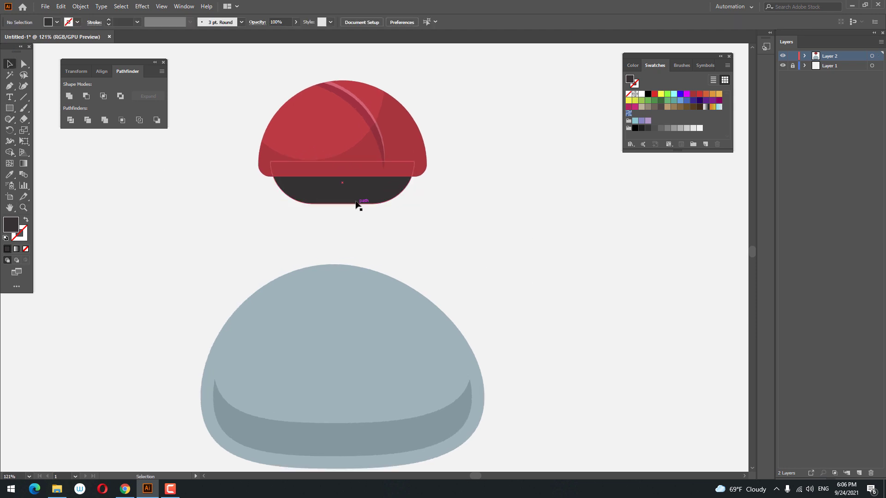
scroll(384, 191, up, 1)
key(m)
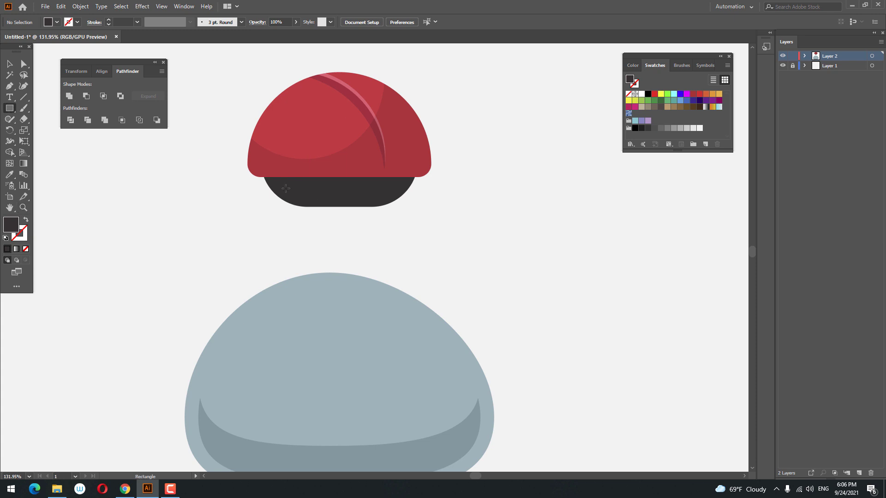
drag(283, 183, 313, 214)
click(25, 64)
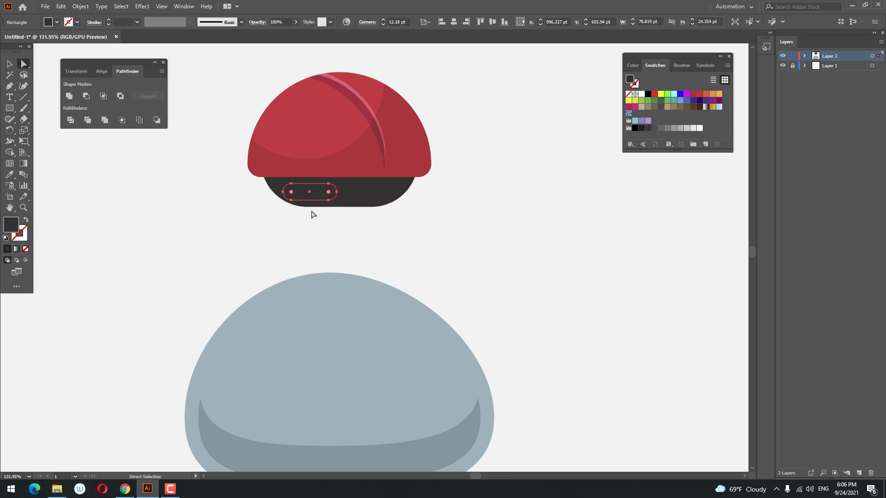
Change the small rounded rectangle's fill to a lighter grey.
double_click(11, 226)
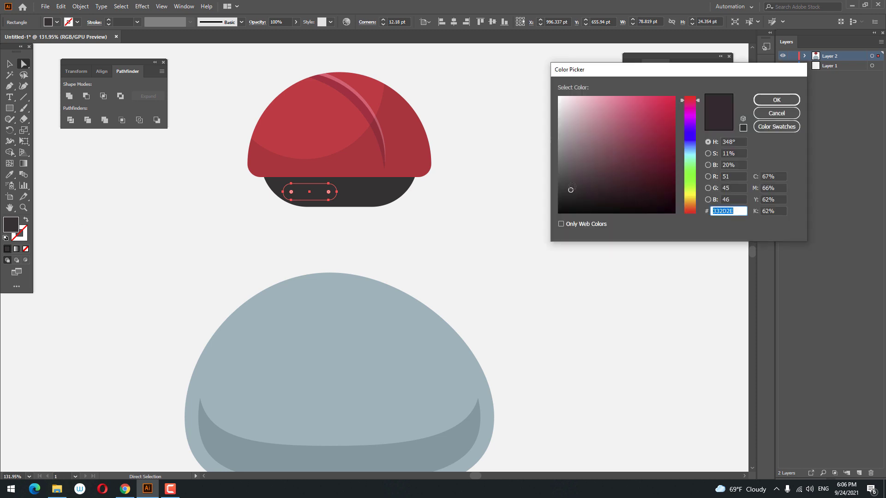
click(565, 179)
click(791, 102)
Nudge the small grey pill slightly up and to the right within the dark band.
key(z)
drag(540, 148, 536, 212)
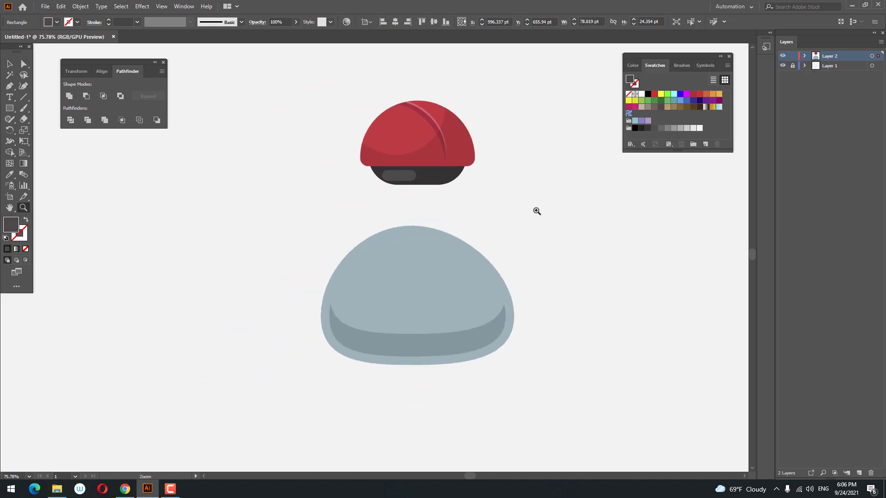
drag(316, 152, 395, 204)
click(11, 66)
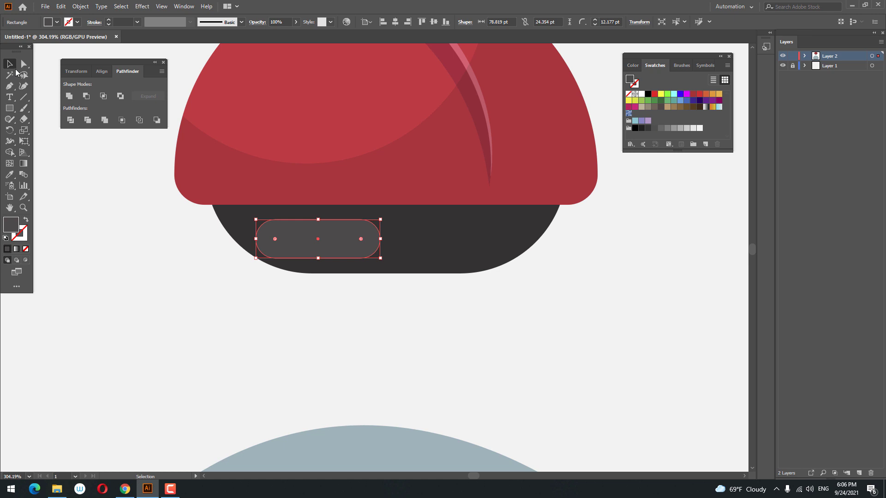
key(Up)
key(Up)
key(Right)
click(466, 314)
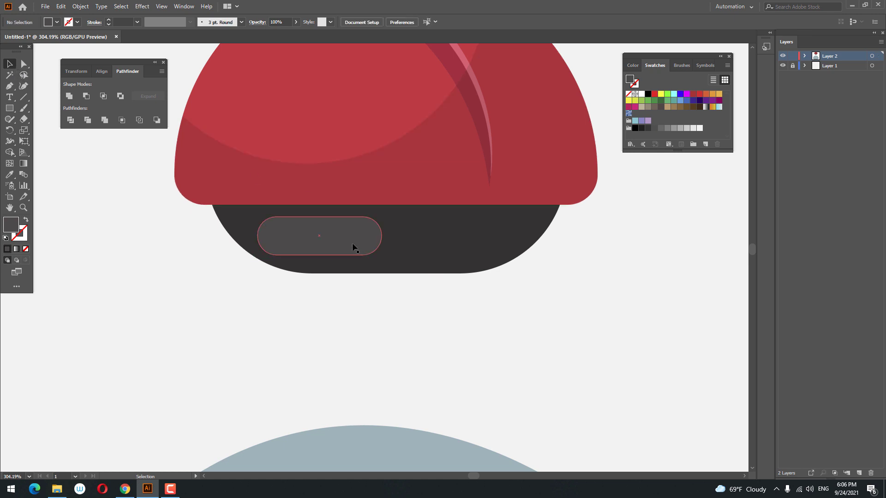
click(354, 248)
click(483, 251)
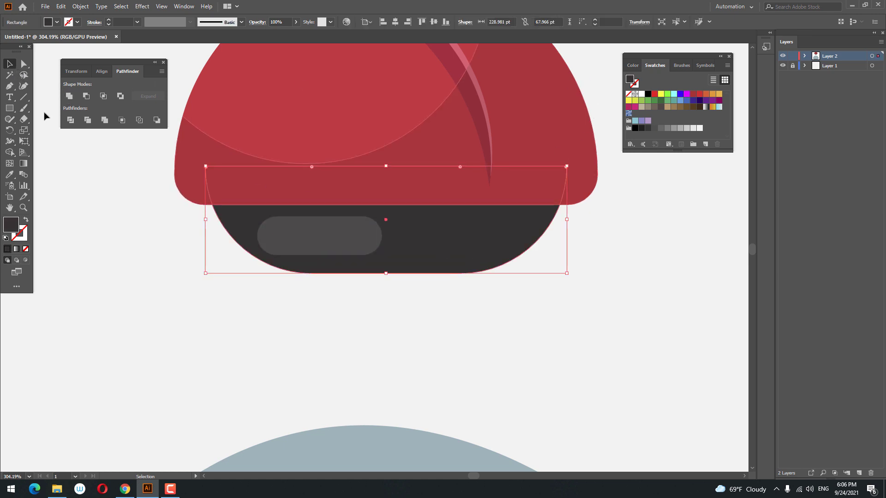
click(213, 271)
Draw a dark rectangle about 141 × 61 pt over the cap's lower right edge and fully round its corners.
drag(273, 280, 253, 260)
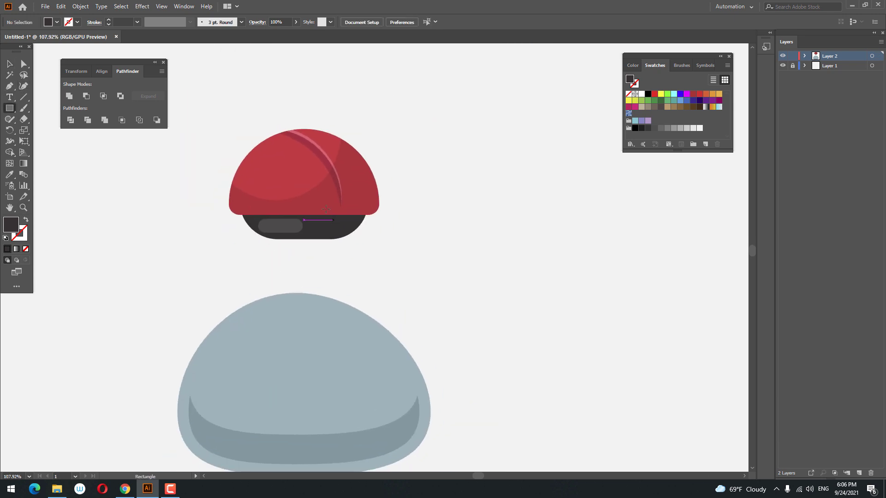
drag(346, 209, 386, 226)
click(24, 63)
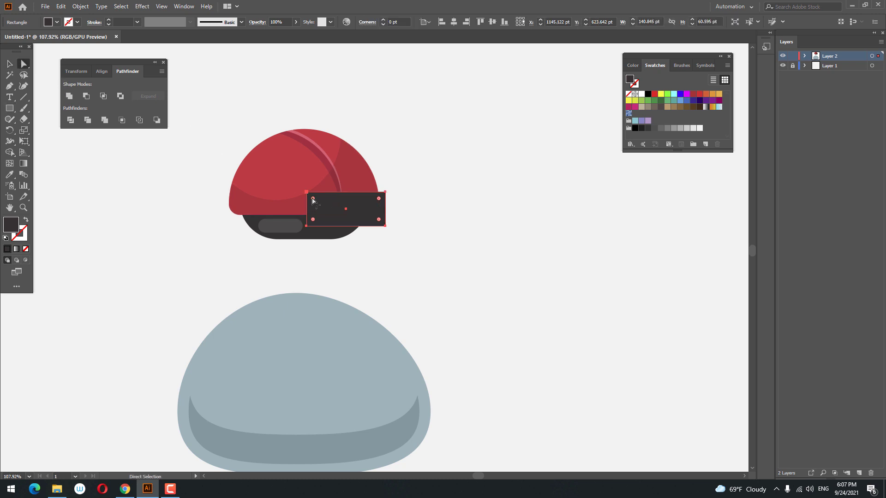
drag(312, 199, 393, 221)
click(489, 249)
Stretch the large rounded rectangle to a height of about 93 pt and round its corners to about 46.67 pt.
key(z)
drag(457, 248, 480, 247)
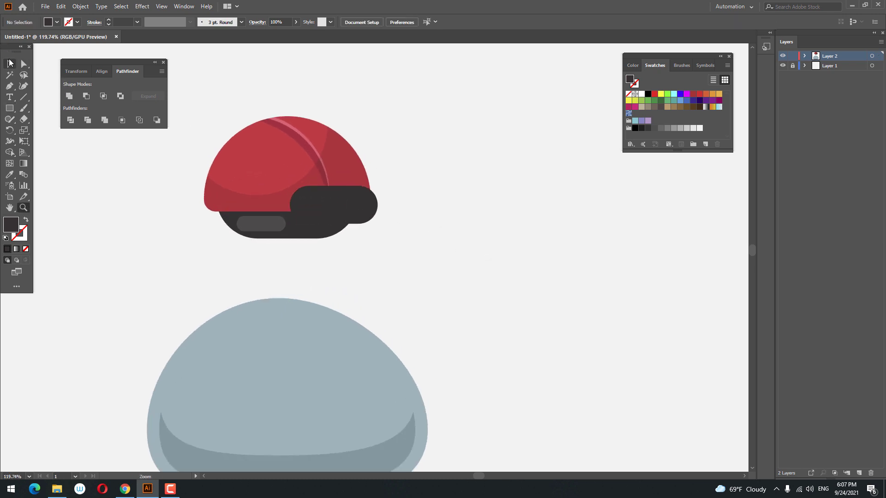
click(377, 219)
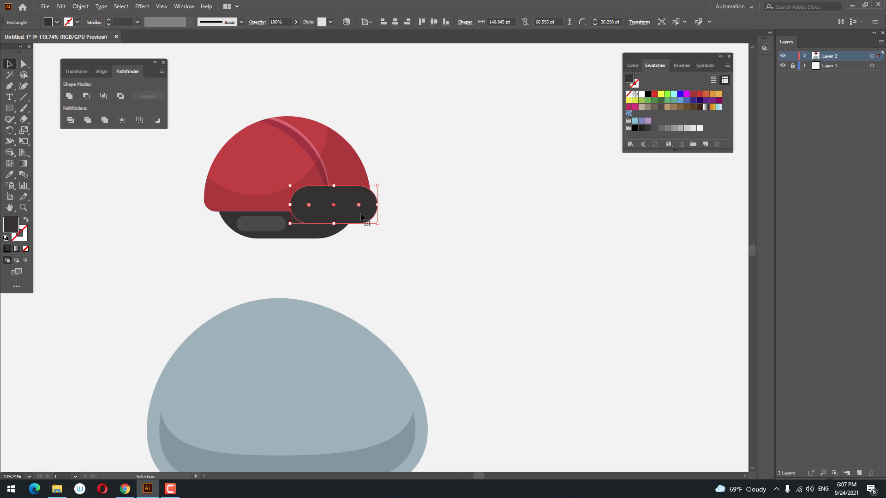
drag(334, 224, 334, 235)
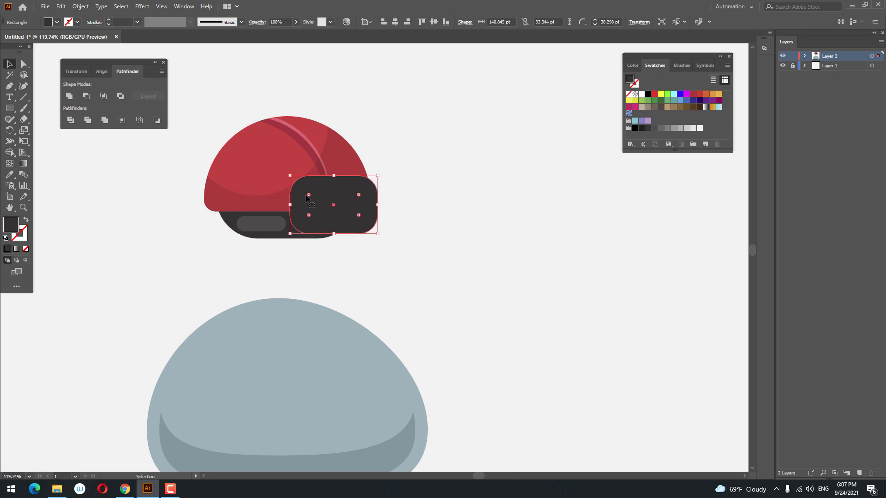
drag(302, 191, 318, 207)
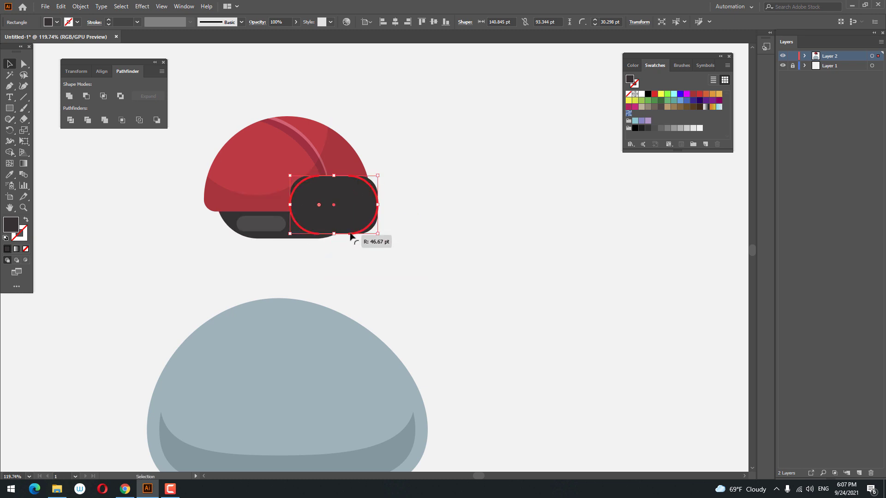
click(441, 247)
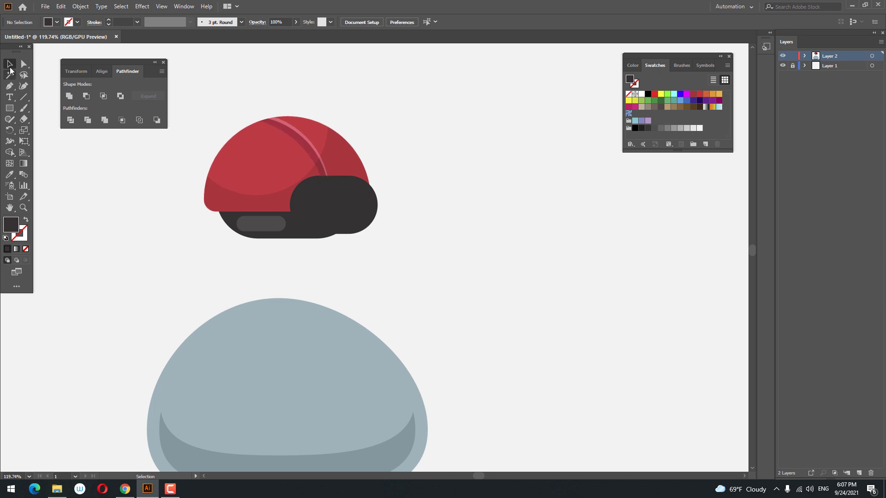
Widen the large rounded rectangle to about 164 pt.
click(321, 187)
drag(377, 205, 386, 207)
click(422, 241)
Change the fill of the band beneath the red cap to a darker grey than the large pill shape.
key(z)
drag(418, 235, 411, 208)
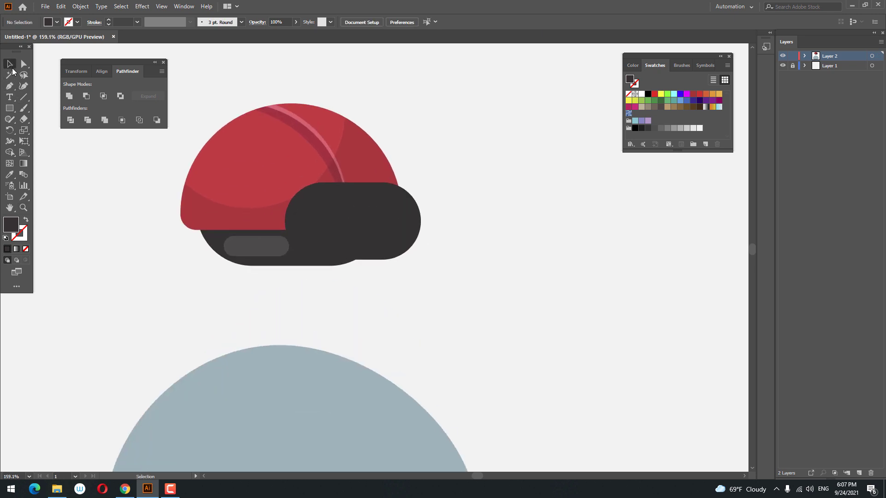
click(304, 231)
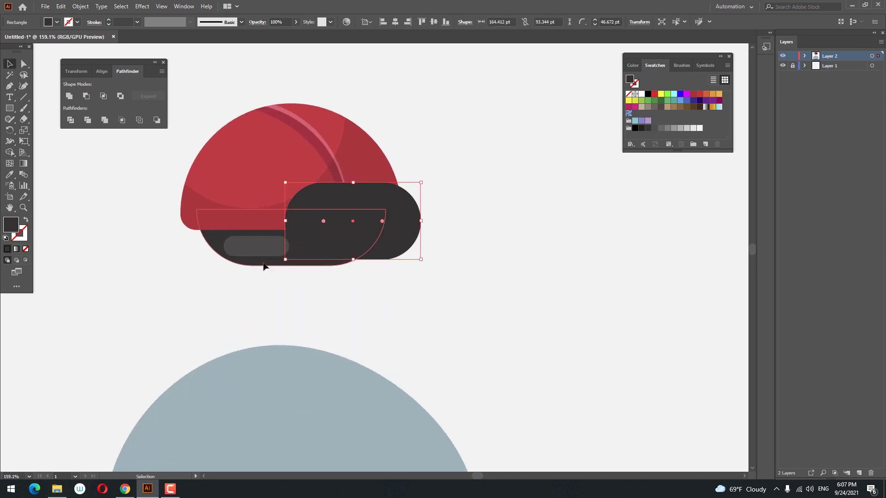
click(263, 267)
double_click(8, 227)
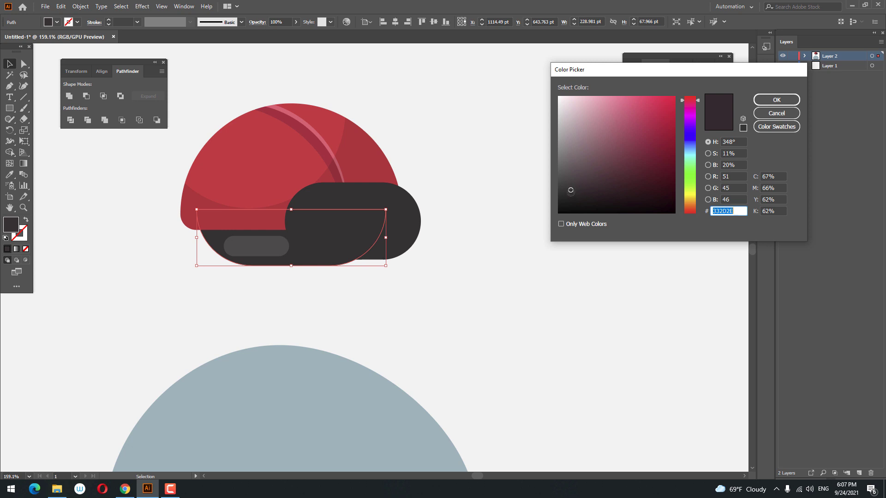
click(776, 99)
click(543, 263)
Draw a circle about 77 pt wide in the left end of the large dark pill and fill it off-white.
click(388, 249)
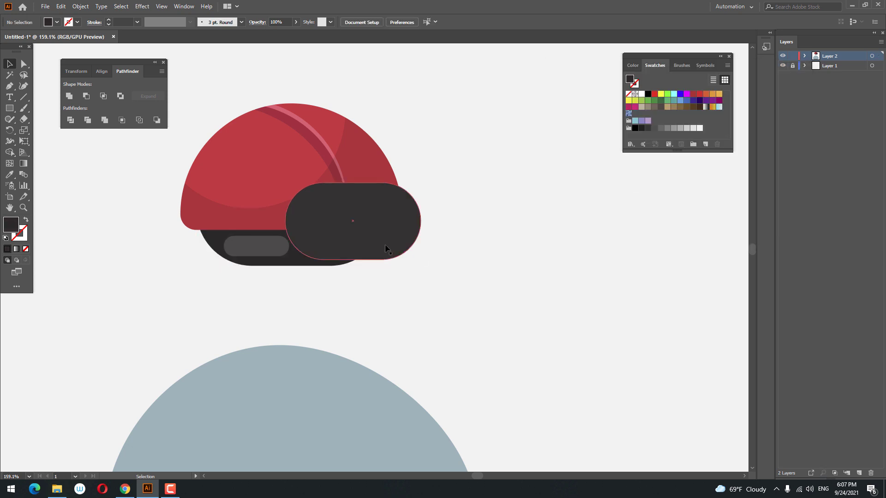
key(z)
drag(376, 192, 416, 192)
drag(10, 112, 28, 130)
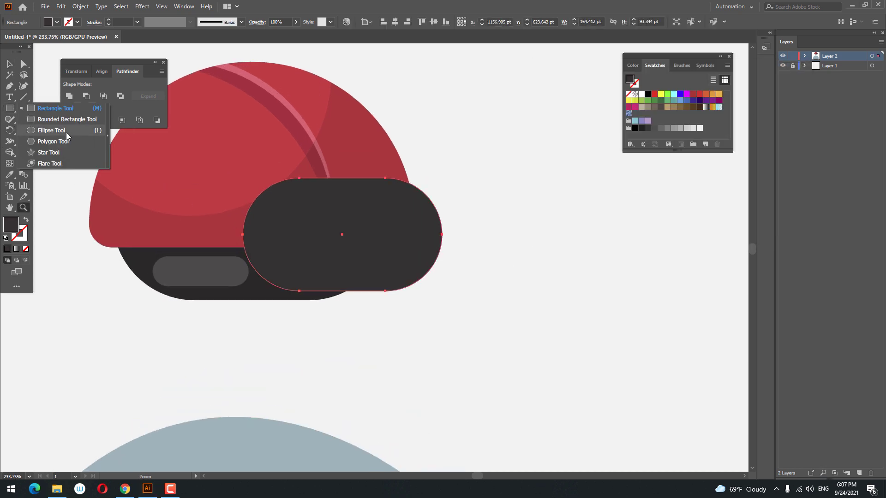
drag(299, 235, 347, 250)
click(700, 129)
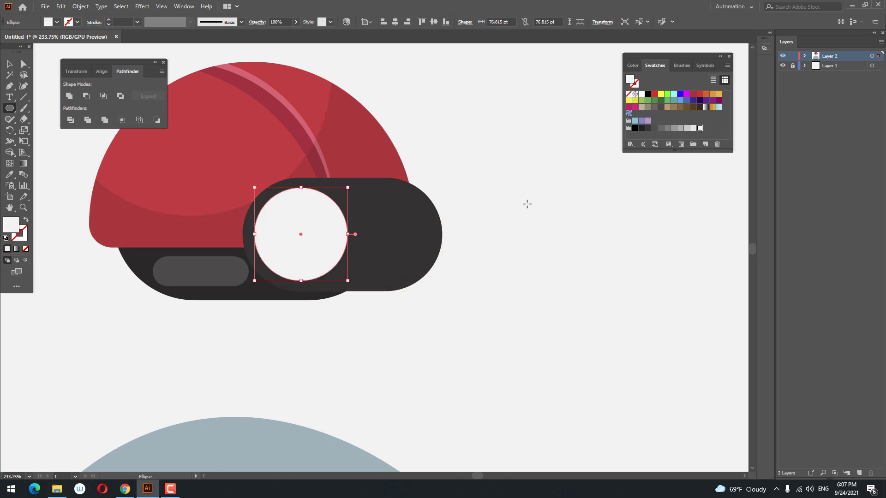
click(17, 63)
click(540, 310)
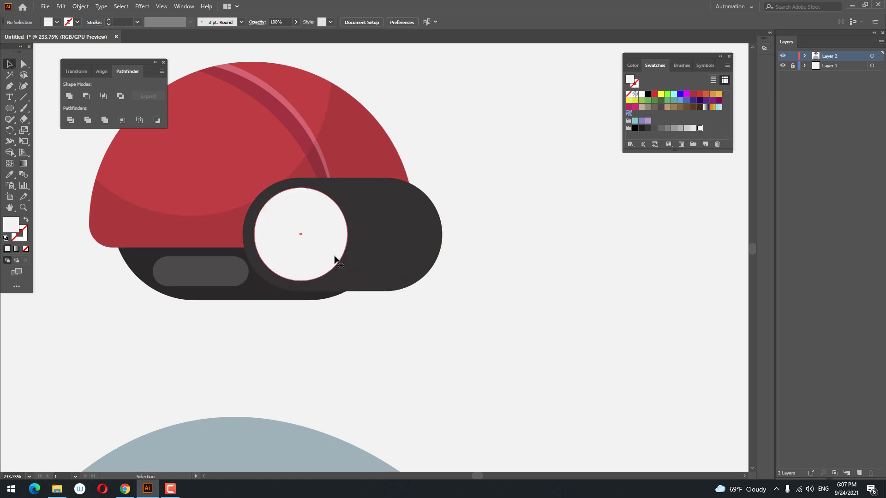
Nudge the off-white circle slightly to the right inside the dark pill.
click(337, 257)
click(411, 236)
click(495, 290)
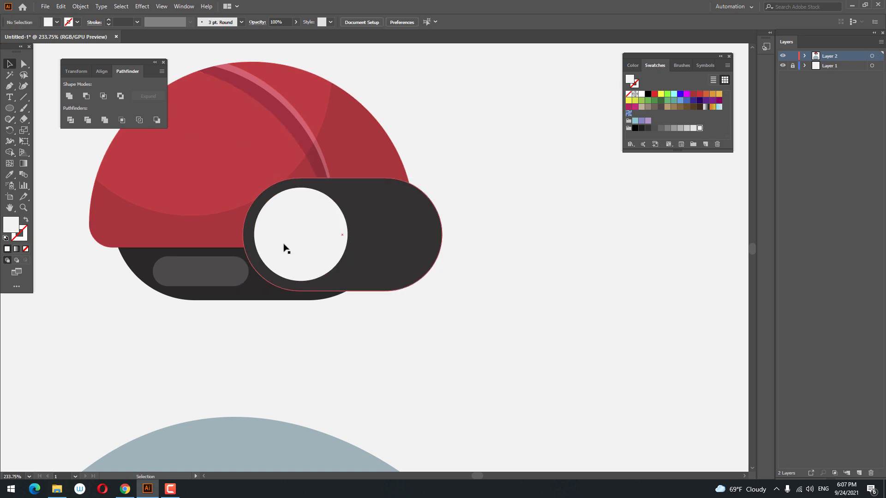
drag(305, 248, 307, 248)
Paste a copy of the off-white circle in front, shrink it about its center to about 57 pt and fill it black.
click(60, 6)
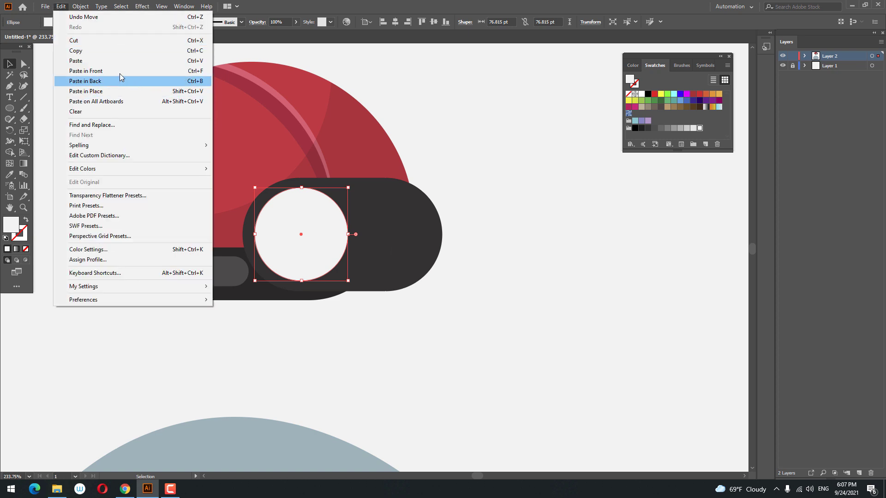
click(120, 72)
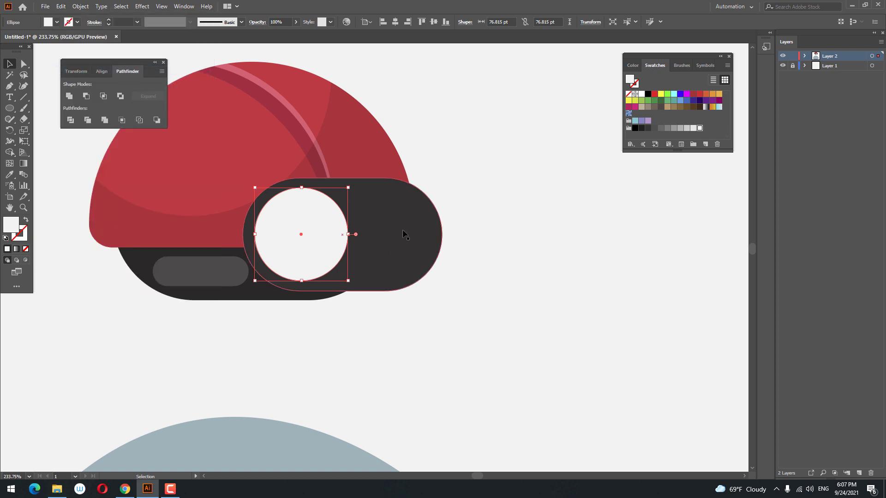
drag(349, 280, 336, 268)
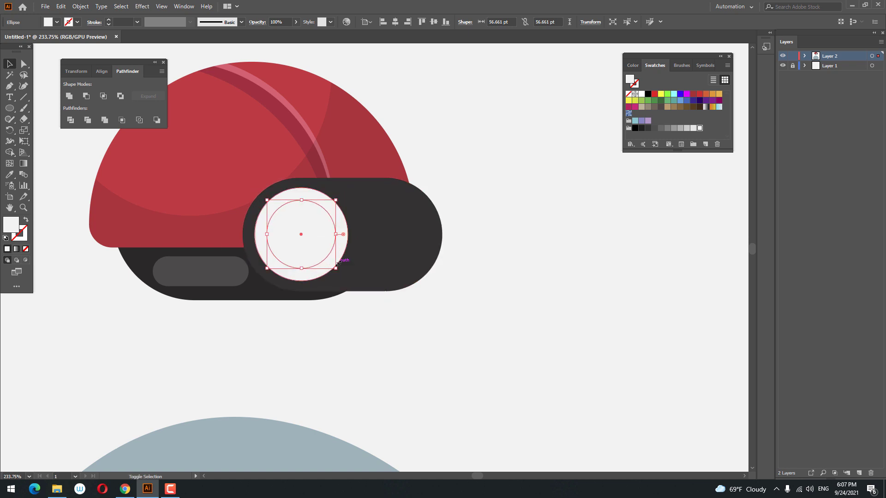
click(635, 129)
Paste a copy of the black circle in front, scaled to about 28 pt and placed at the pupil's upper-left edge.
click(61, 6)
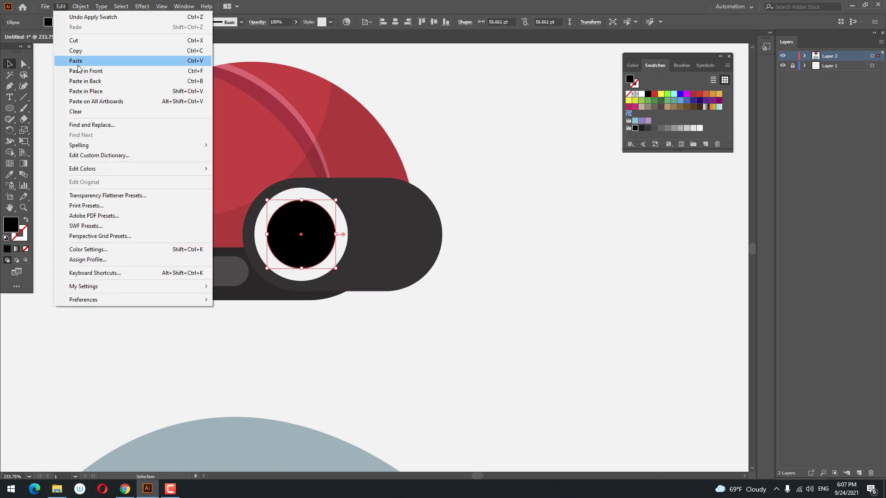
click(61, 6)
click(60, 7)
click(96, 74)
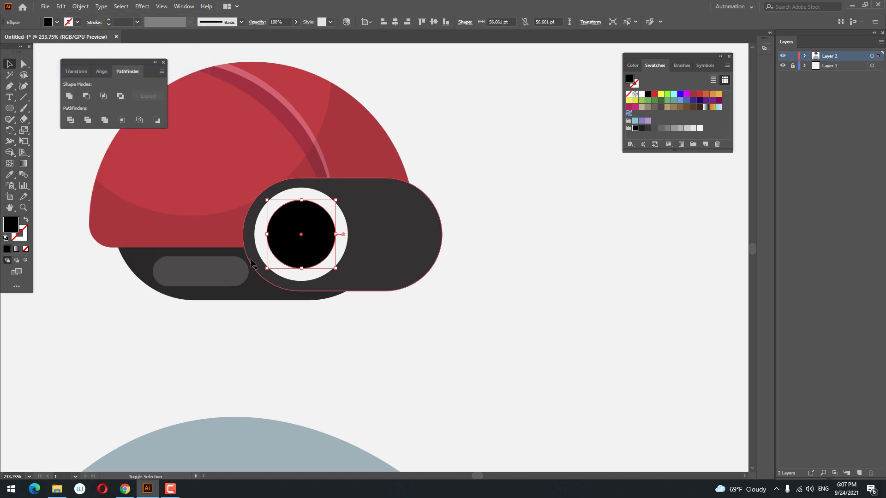
drag(267, 268, 300, 252)
drag(316, 220, 283, 220)
Fill the small circle with the off-white sampled from the eye circle and shrink it to about 21 pt.
click(11, 176)
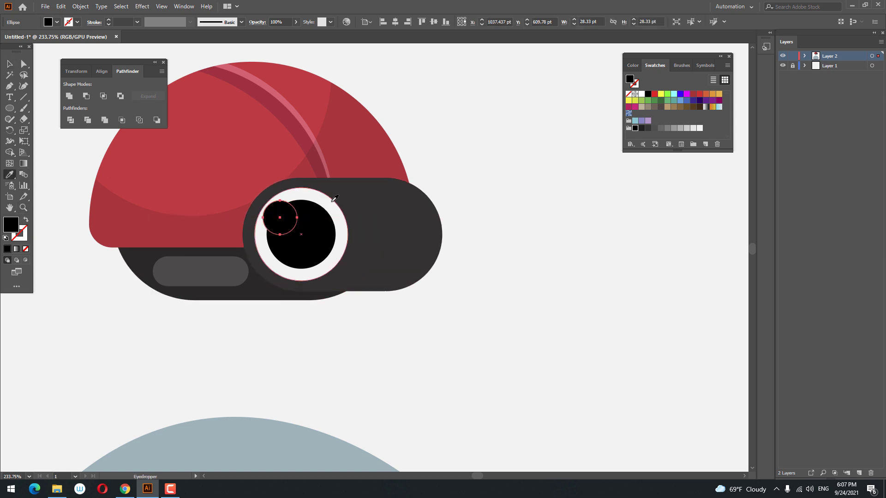
click(331, 199)
key(z)
drag(350, 180, 408, 169)
click(9, 61)
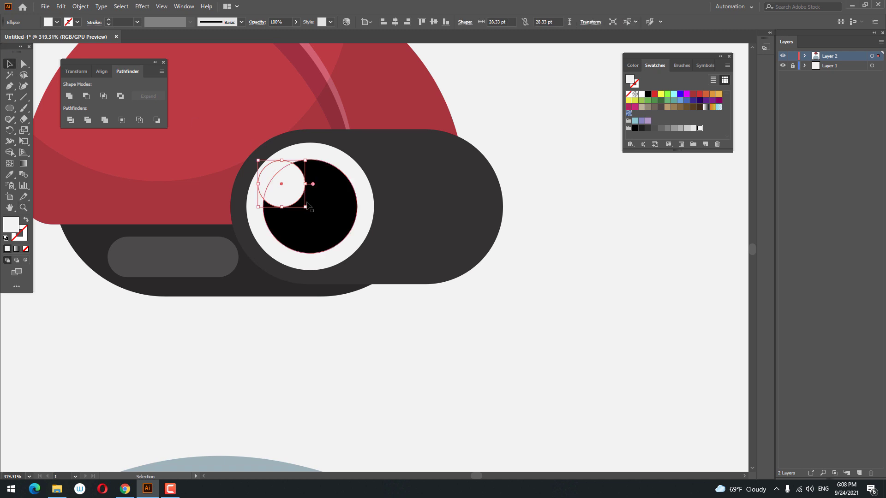
mouse_move(305, 207)
mouse_down()
mouse_move(242, 172)
mouse_move(261, 214)
mouse_move(292, 206)
mouse_up()
key(z)
click(10, 63)
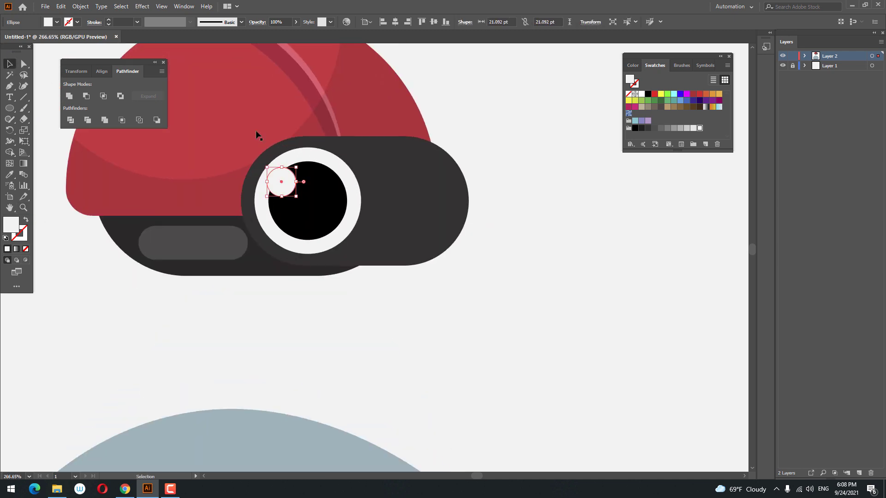
Group the off-white eye circle, the black pupil and the small highlight into one eye.
shift+click(328, 188)
shift+click(352, 188)
right_click(352, 188)
click(400, 235)
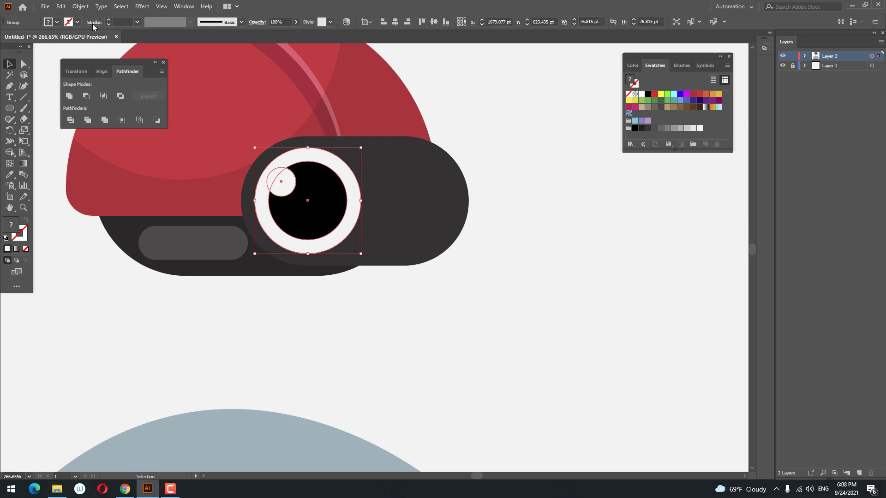
Paste a copy of the eye group in front and move it about 70 pt to the right inside the dark pill.
click(61, 6)
click(62, 7)
click(62, 7)
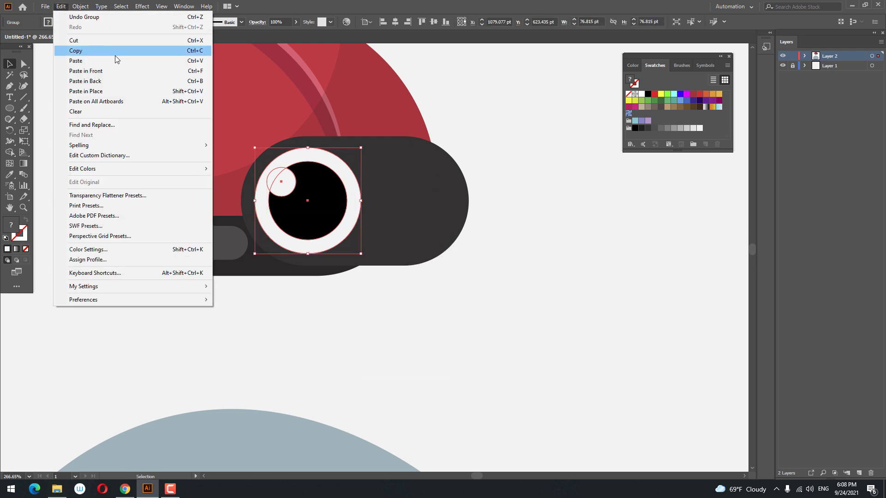
click(113, 72)
drag(335, 206, 421, 217)
key(z)
drag(441, 156, 374, 158)
click(11, 65)
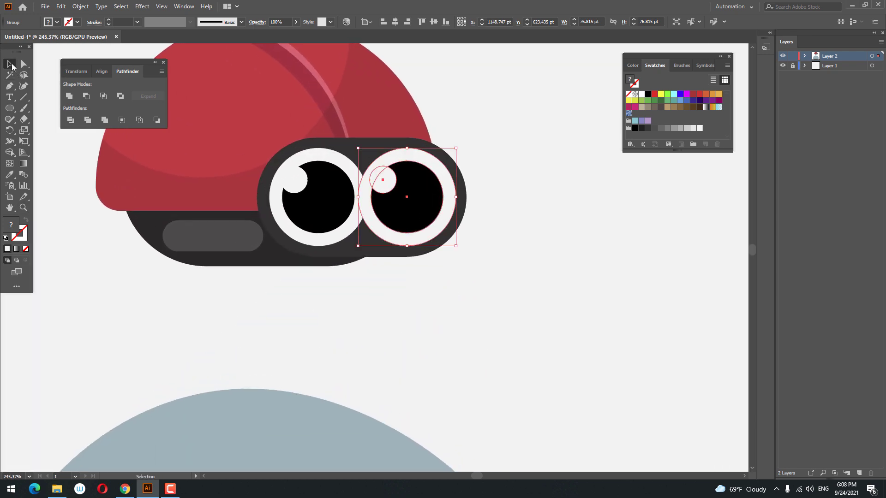
Group the two eyes together.
shift+click(323, 217)
right_click(427, 198)
click(449, 253)
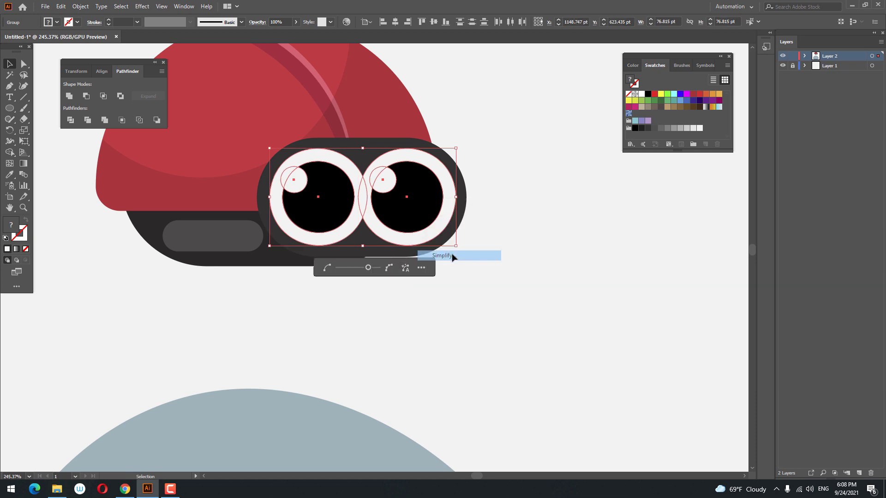
key(ctrl+z)
right_click(432, 206)
click(476, 275)
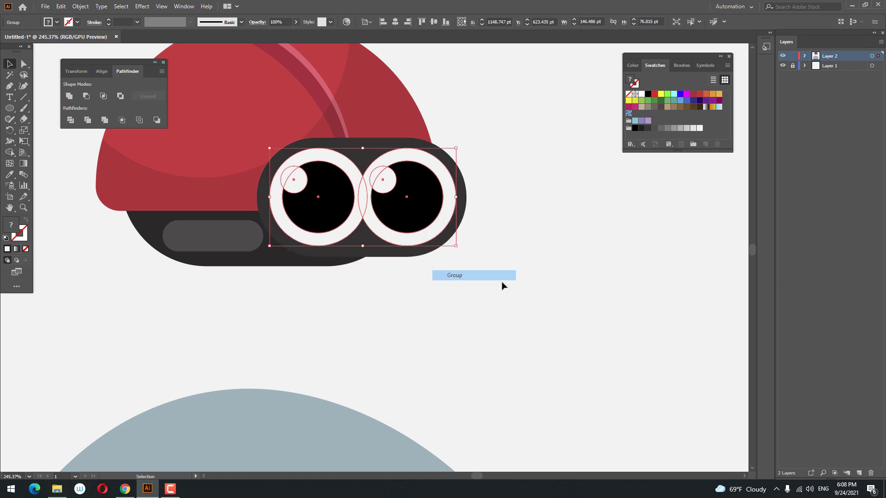
click(502, 280)
Draw an open antenna path from above the first eye, about 146 pt straight up and about 53 pt to the right.
key(z)
drag(417, 196, 307, 230)
drag(392, 143, 417, 249)
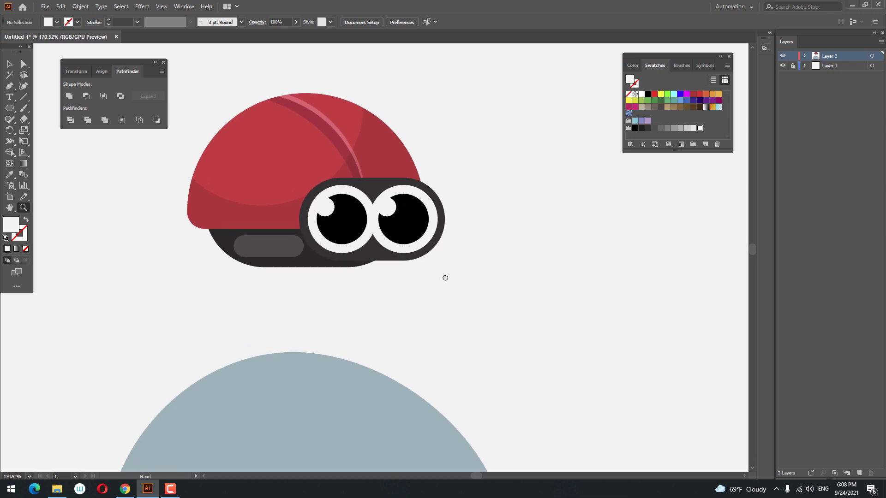
drag(446, 277, 448, 282)
drag(381, 246, 372, 257)
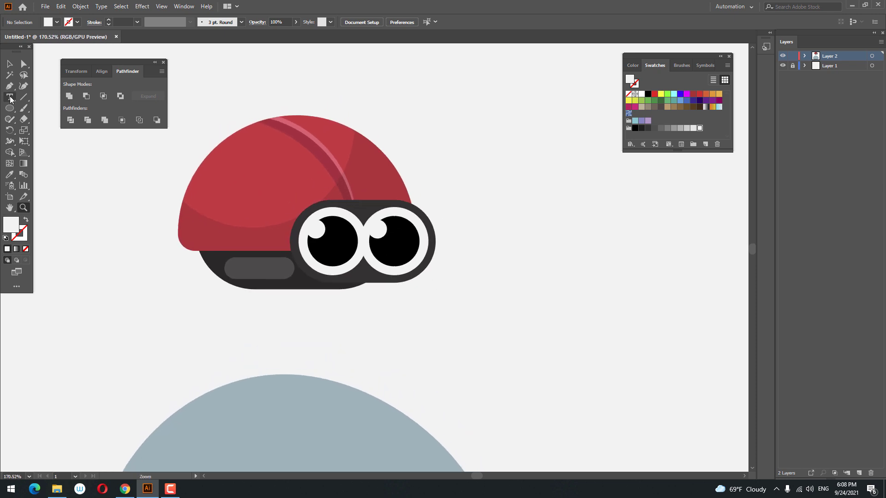
drag(335, 229, 338, 255)
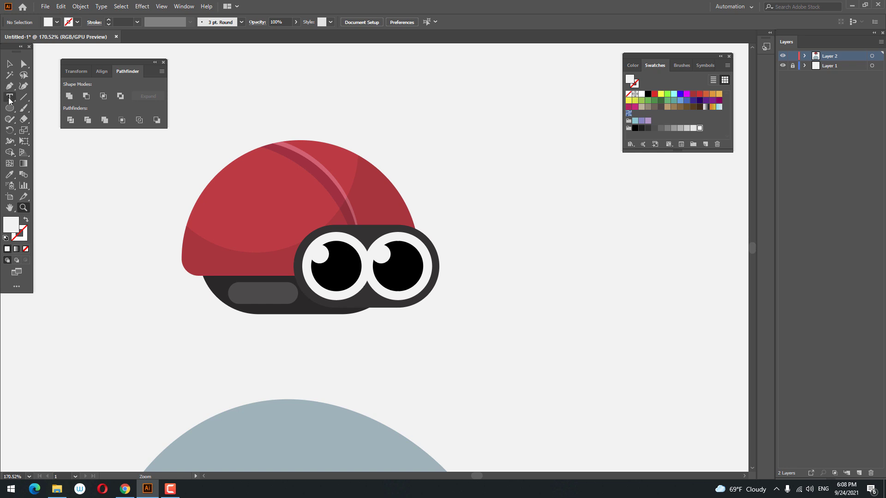
click(9, 86)
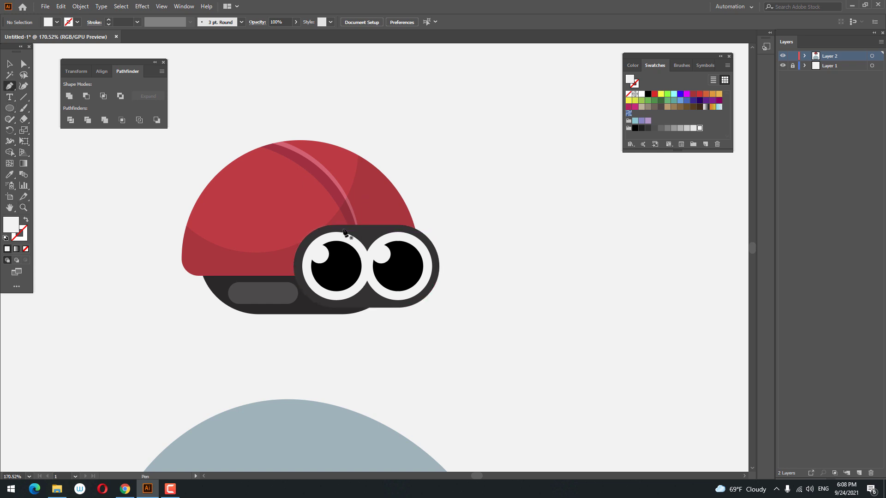
click(343, 229)
click(343, 99)
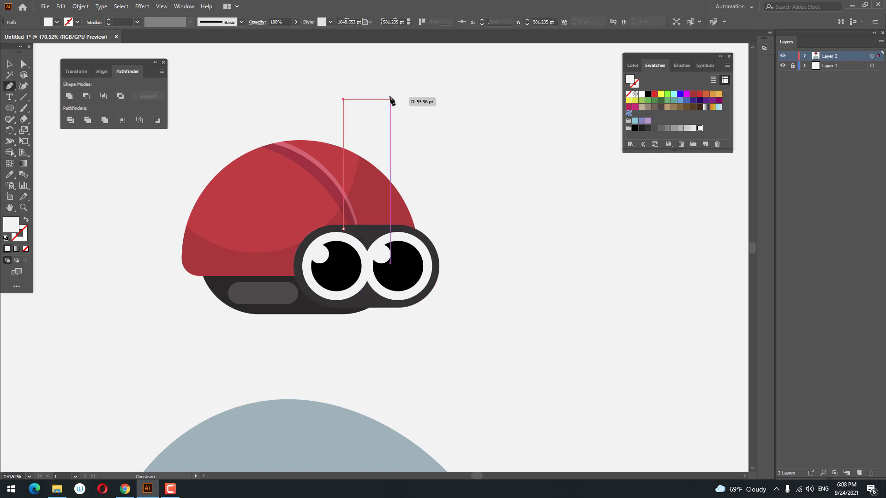
click(391, 99)
click(10, 64)
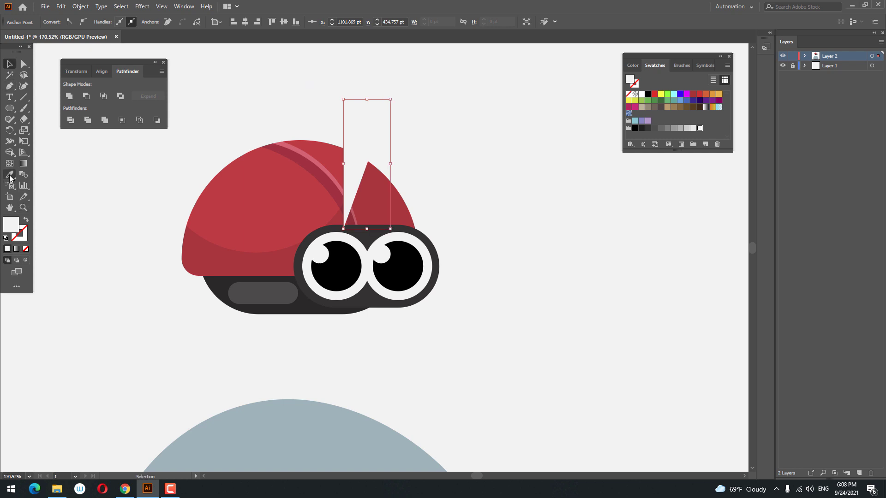
Sample the dark underbody colour for the antenna path and apply it as the stroke with no fill.
click(10, 176)
click(312, 310)
click(9, 64)
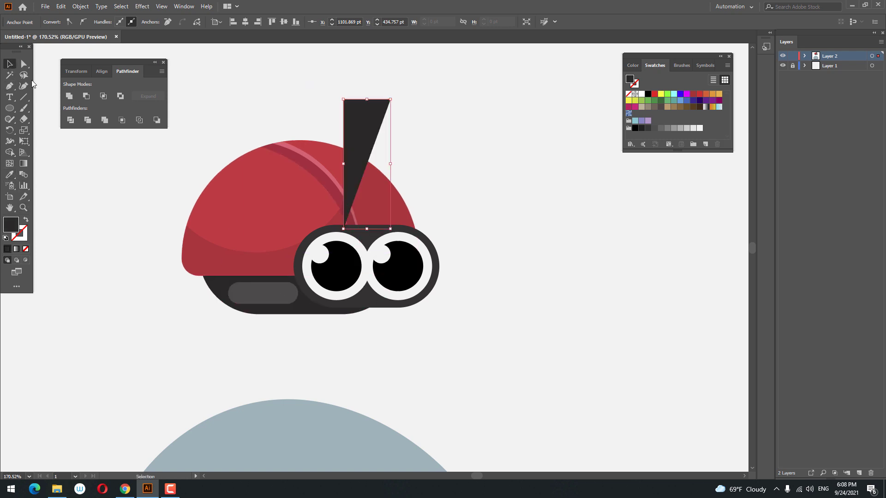
click(27, 220)
drag(270, 89, 270, 87)
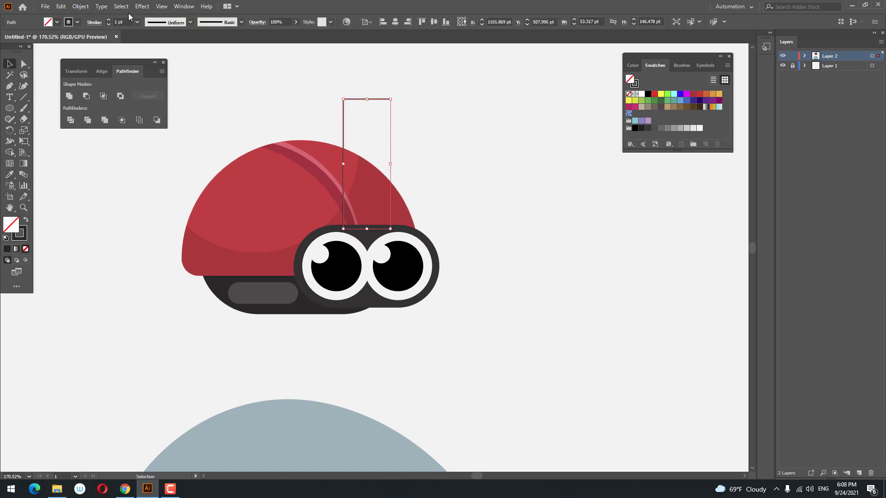
Round the antenna path's upper corner into a wide curve and set its stroke weight to 14 pt.
click(24, 64)
drag(350, 106, 367, 126)
click(9, 65)
click(109, 19)
click(109, 20)
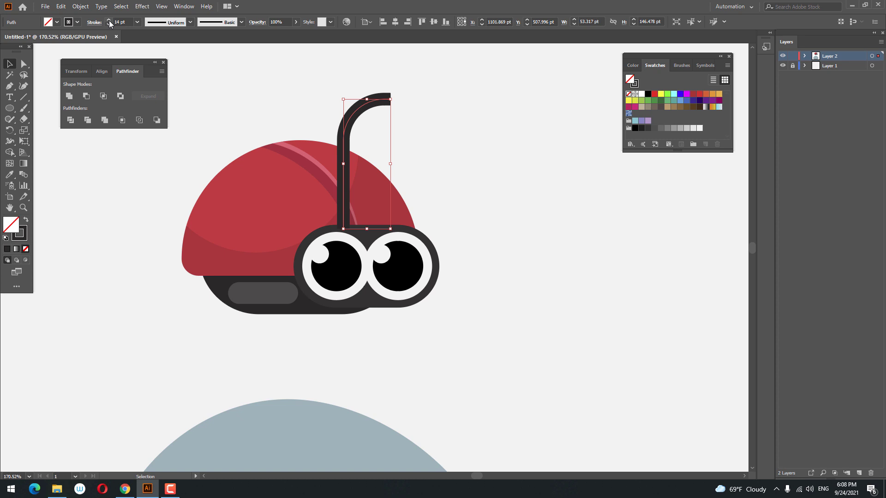
Recolour the antenna's stroke with the dark grey of the eye pill, without fill, and set its weight to 15 pt.
click(428, 142)
click(344, 131)
scroll(318, 120, up, 1)
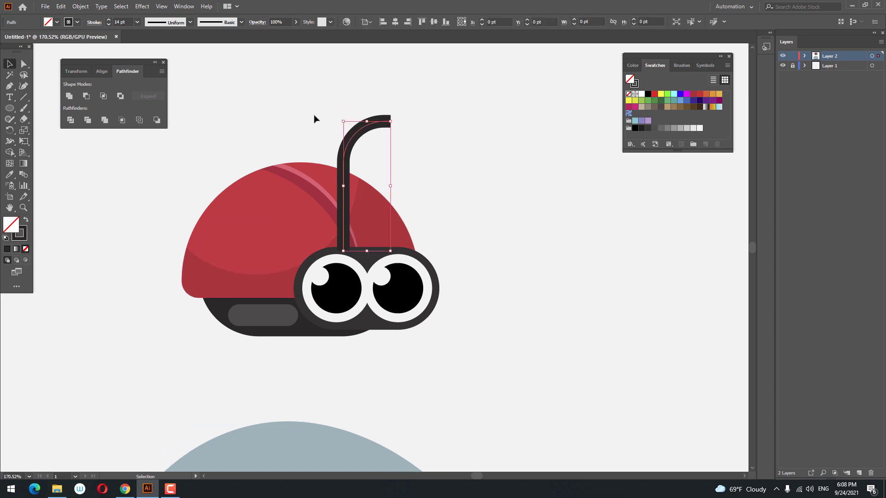
click(9, 175)
click(26, 221)
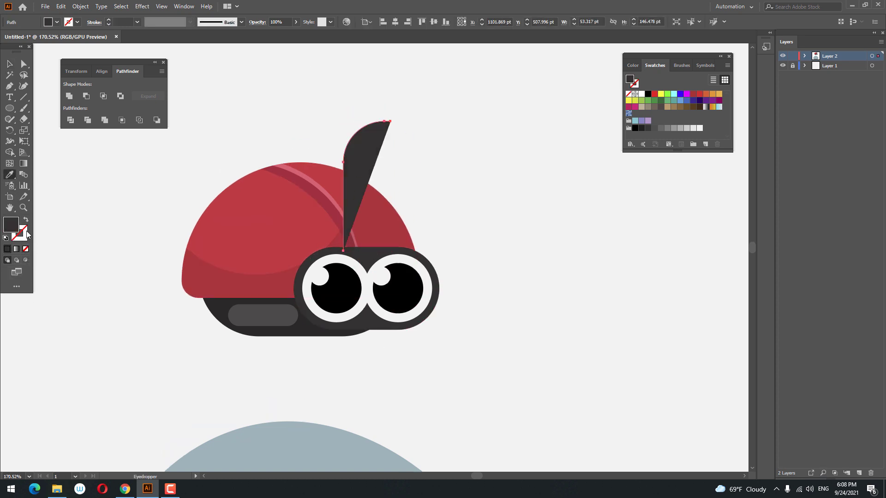
key(shift+x)
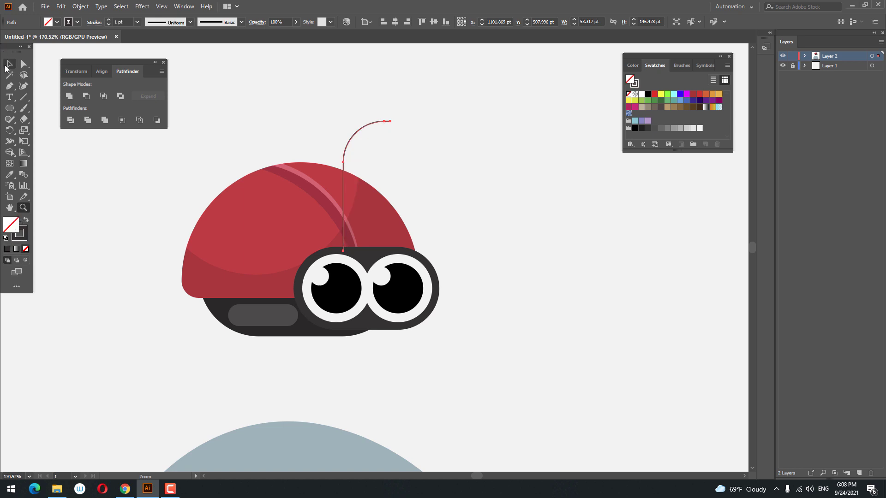
click(7, 66)
click(109, 20)
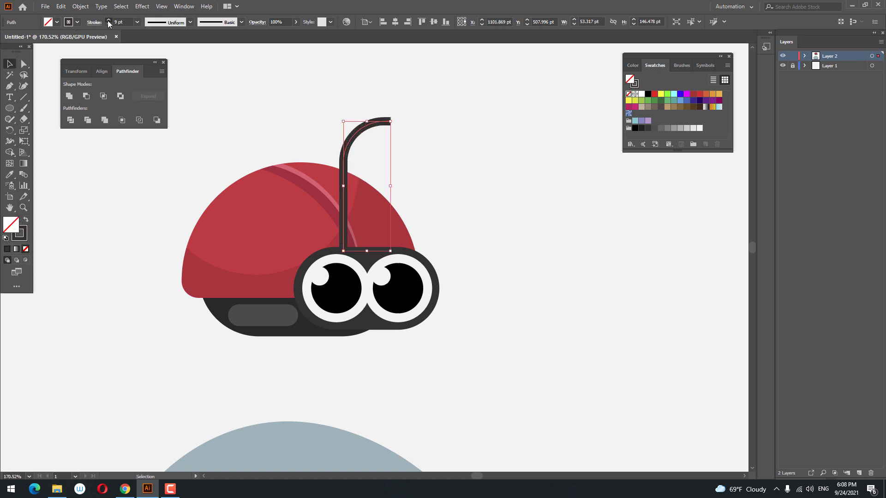
Draw a circle about 46 pt wide centred on the antenna's tip, with a dark grey fill and no stroke.
key(l)
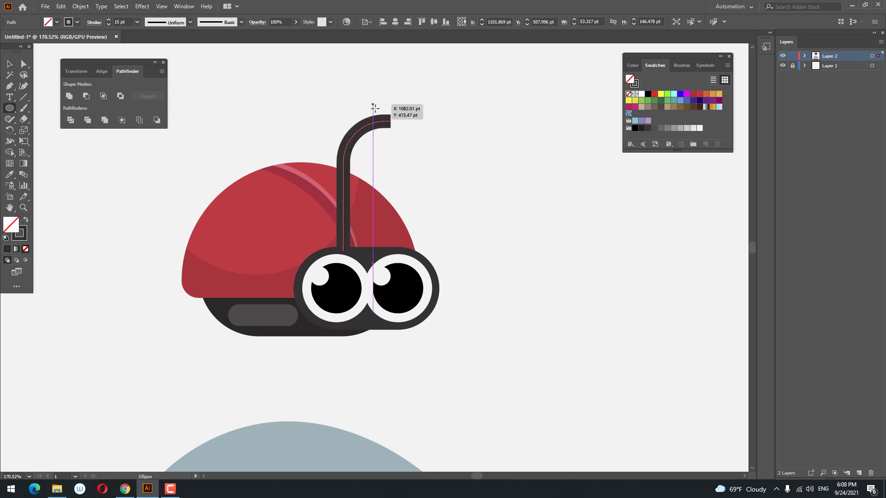
drag(391, 123, 409, 130)
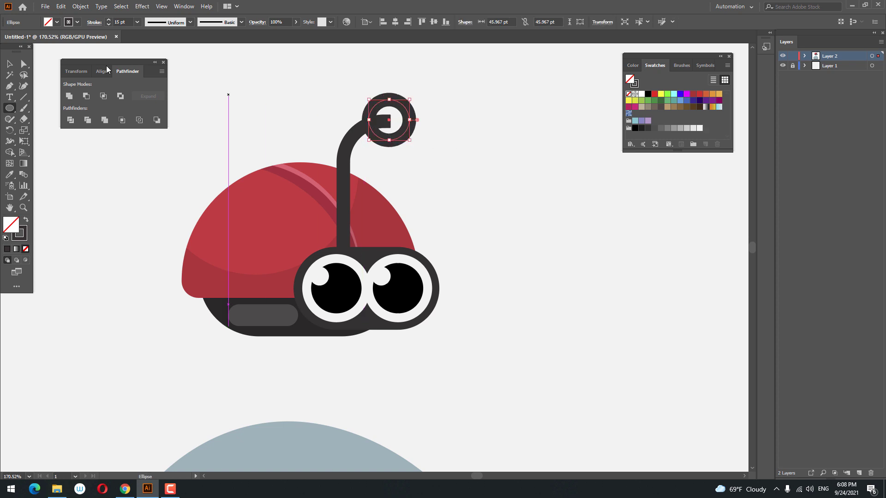
click(26, 221)
Expand the fill and stroke of the curved antenna path into a shape.
click(9, 65)
click(345, 150)
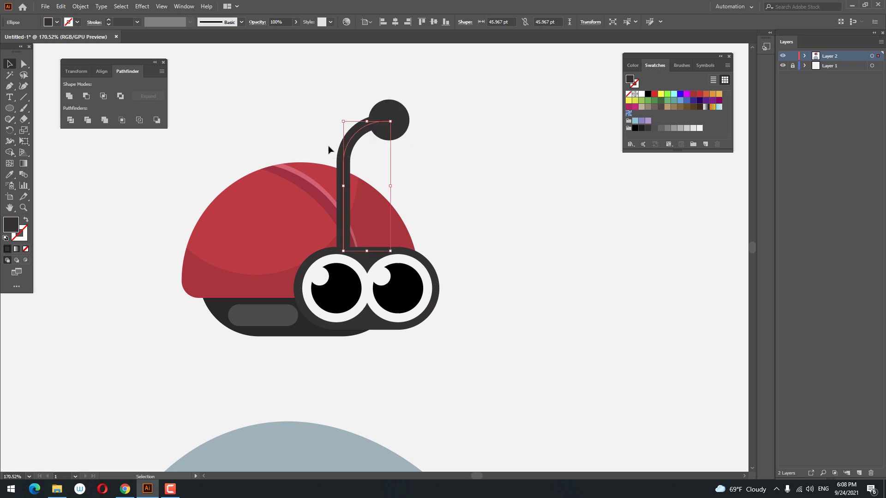
click(80, 6)
click(111, 114)
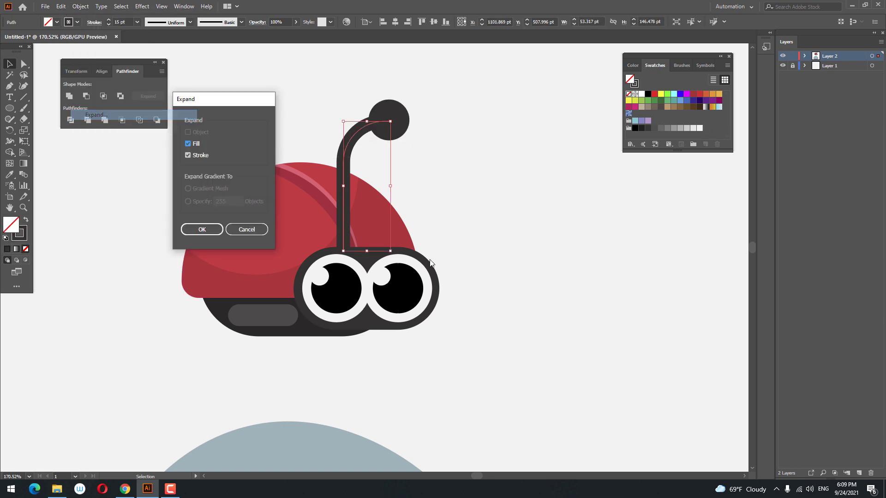
click(194, 228)
Unite the expanded antenna stem and its tip circle into a single shape.
shift+click(386, 135)
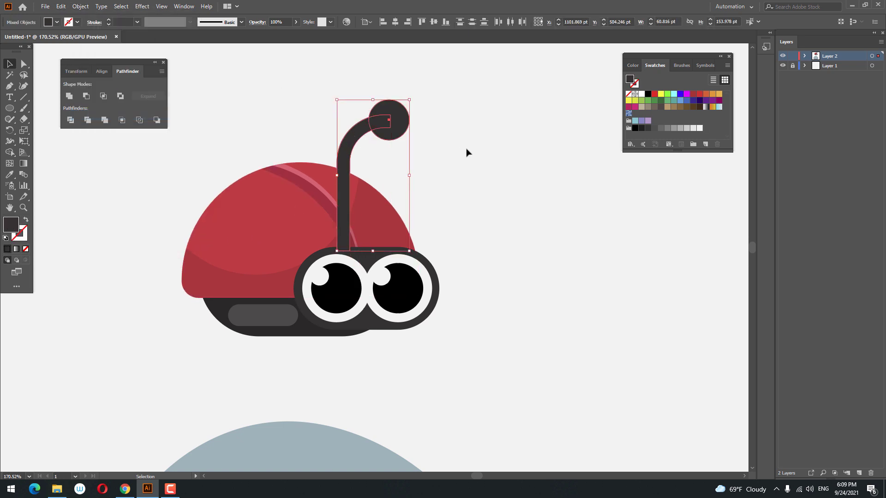
click(432, 146)
drag(405, 129, 405, 129)
click(442, 160)
click(467, 180)
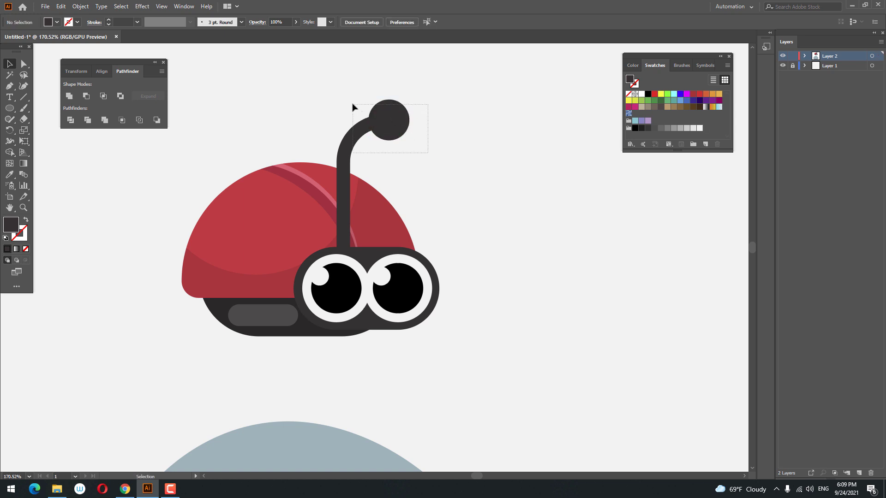
drag(352, 107, 352, 106)
click(70, 96)
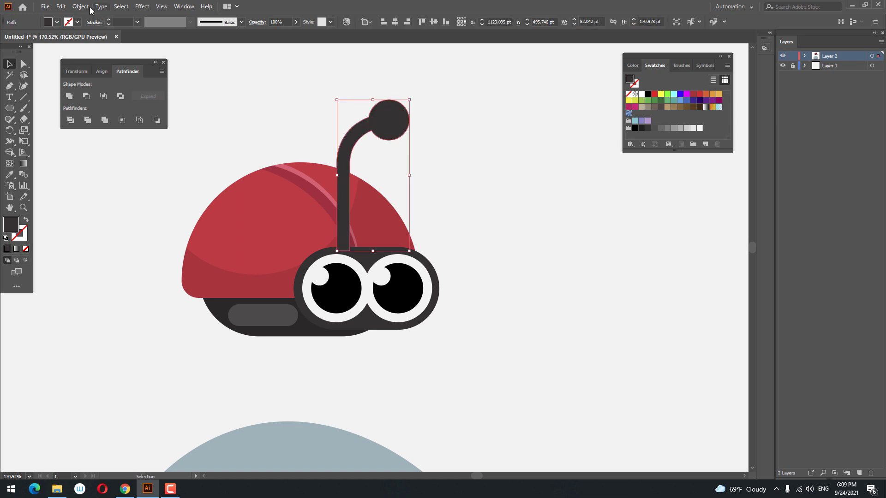
Paste a copy of the antenna in front and move it about 67 pt to the right above the second eye.
click(60, 7)
click(79, 52)
click(63, 8)
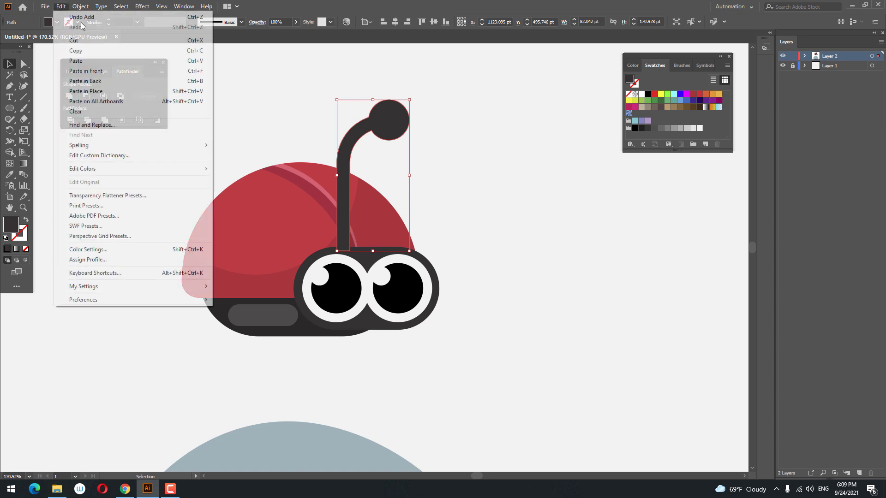
click(104, 74)
drag(388, 140, 447, 134)
Group the two antennae and shift them slightly to the left over the eyes.
shift+click(368, 125)
right_click(421, 126)
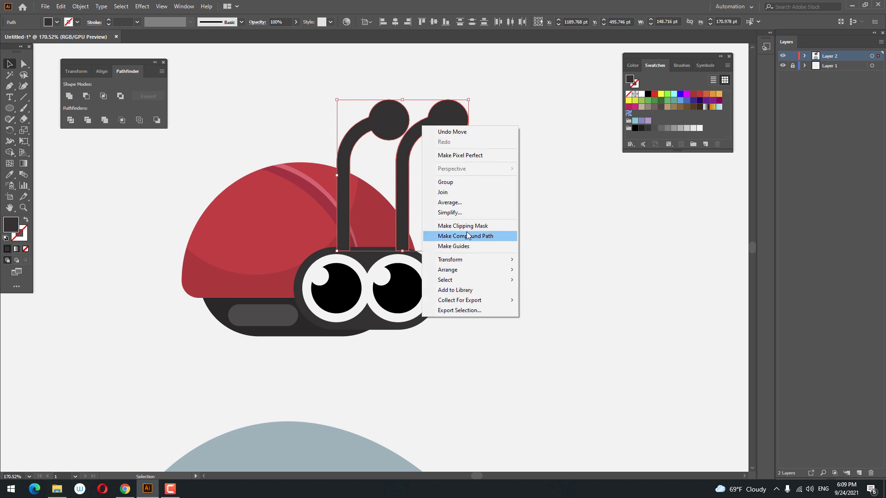
click(455, 184)
drag(448, 137, 440, 126)
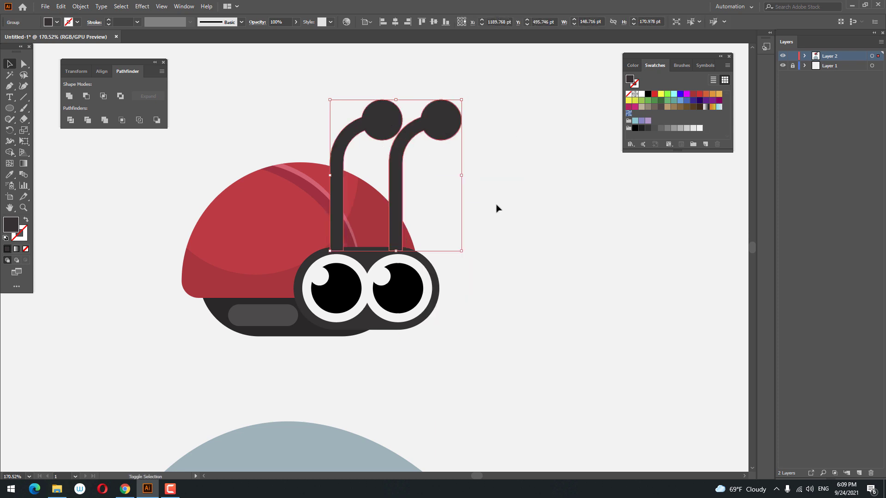
click(505, 198)
Draw an open leg path from the dark underbody, about 43 pt straight down and about 17 pt to the left.
key(ctrl+0)
drag(303, 204, 261, 189)
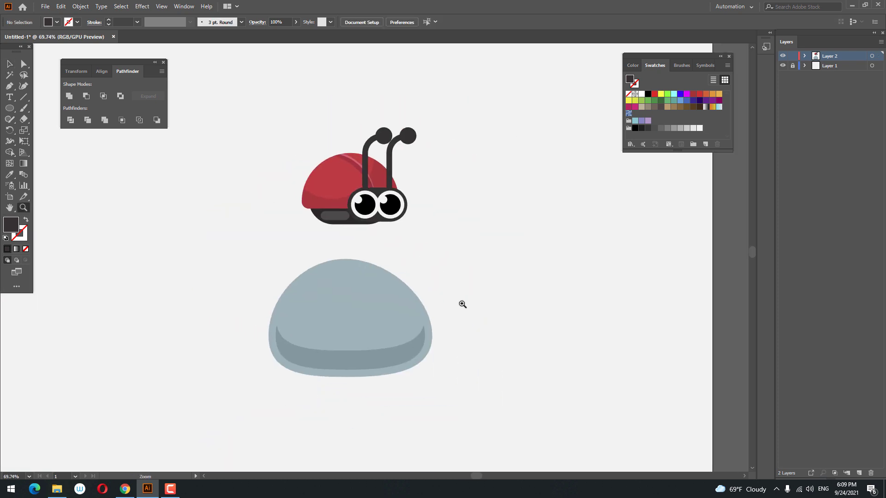
drag(378, 226, 434, 256)
drag(343, 152, 393, 311)
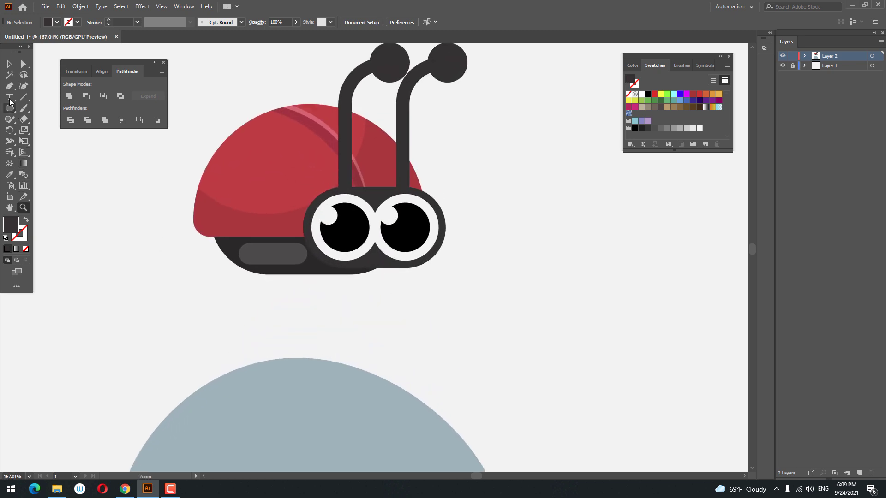
click(307, 268)
click(308, 305)
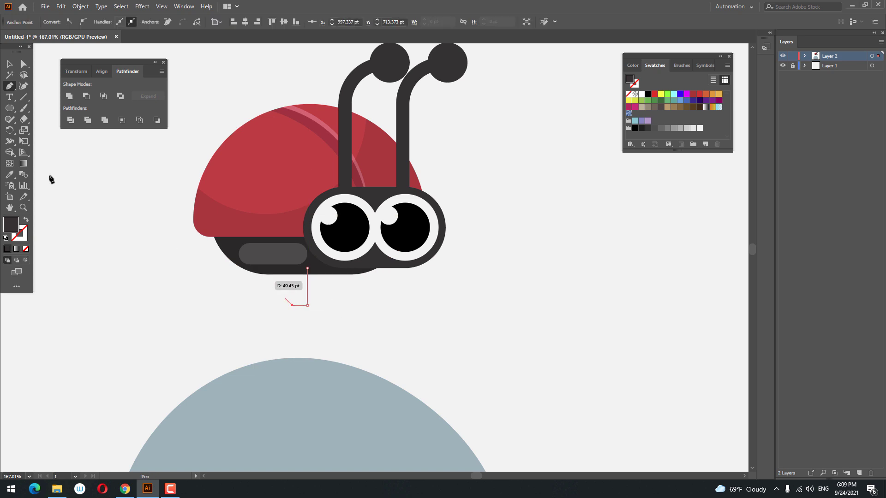
click(292, 305)
Sample the dark underbody colour for the leg path and apply it as the stroke with no fill.
click(26, 221)
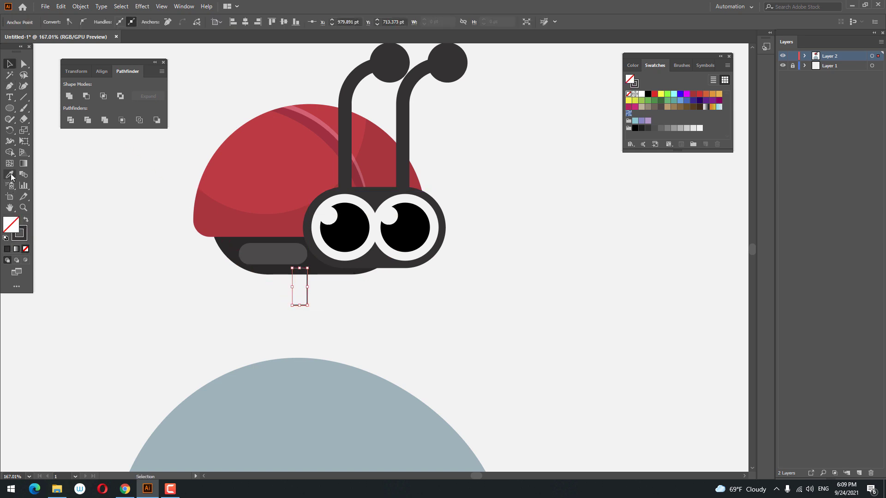
click(279, 277)
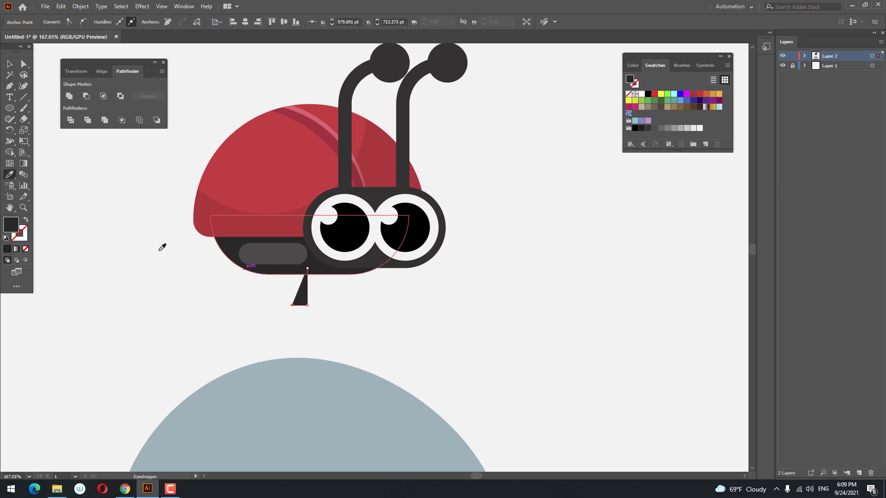
click(25, 220)
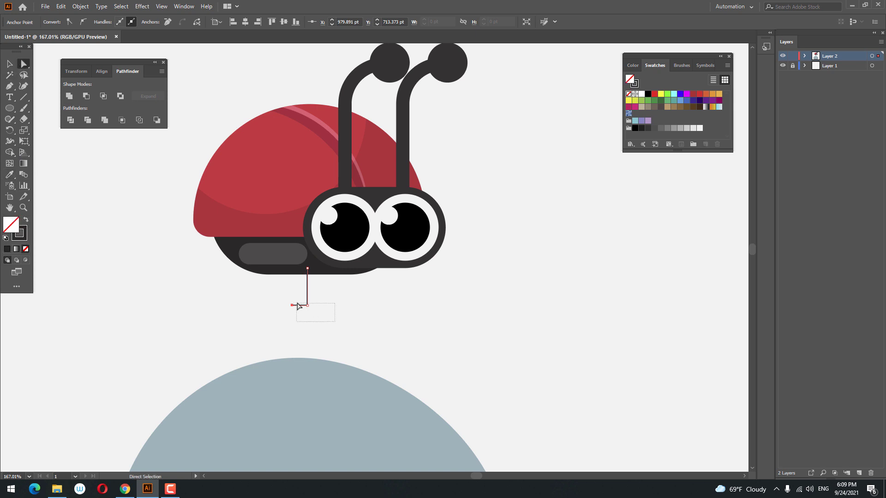
Round the lower corner of the leg path into a curve.
drag(298, 303, 274, 299)
click(10, 64)
key(ctrl+z)
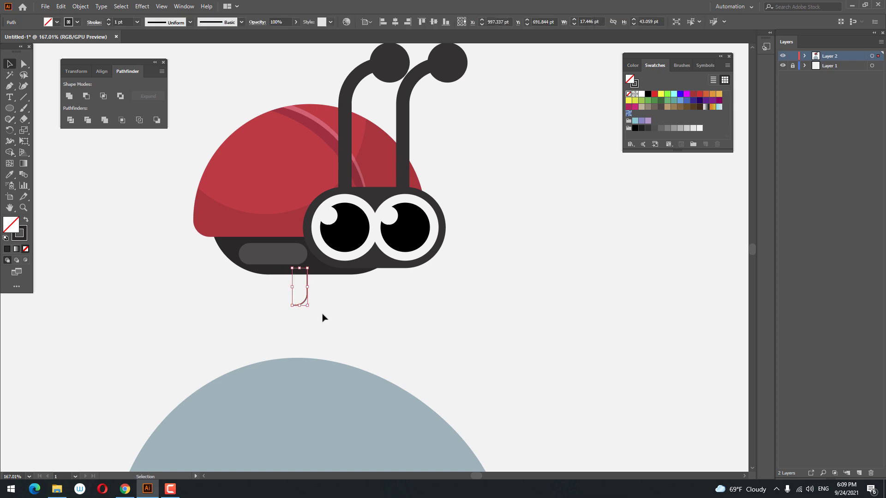
Thicken the leg path's stroke to 9.367 pt and stretch the path downward to about 59 pt tall.
click(109, 20)
click(109, 19)
click(109, 20)
click(109, 20)
click(109, 20)
click(109, 20)
mouse_move(300, 305)
mouse_down()
mouse_move(300, 320)
mouse_move(272, 308)
mouse_up()
click(342, 328)
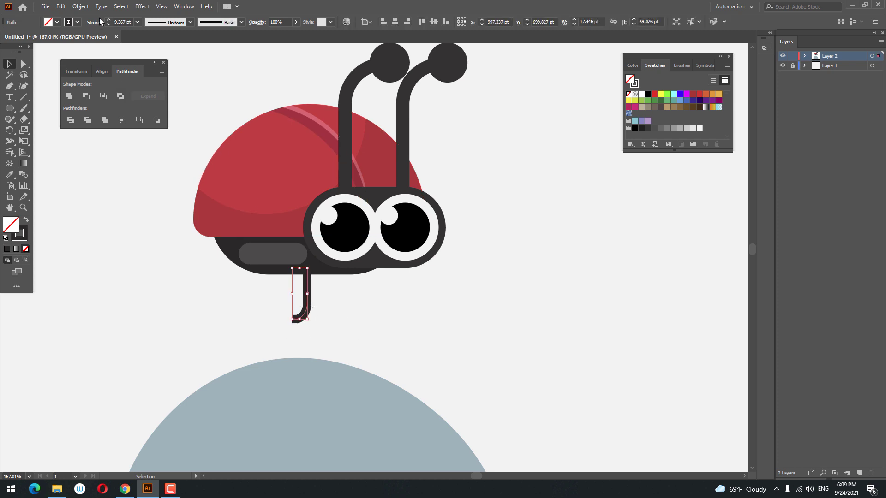
Expand the stroked leg into a filled shape and round the corners at its foot end.
click(84, 8)
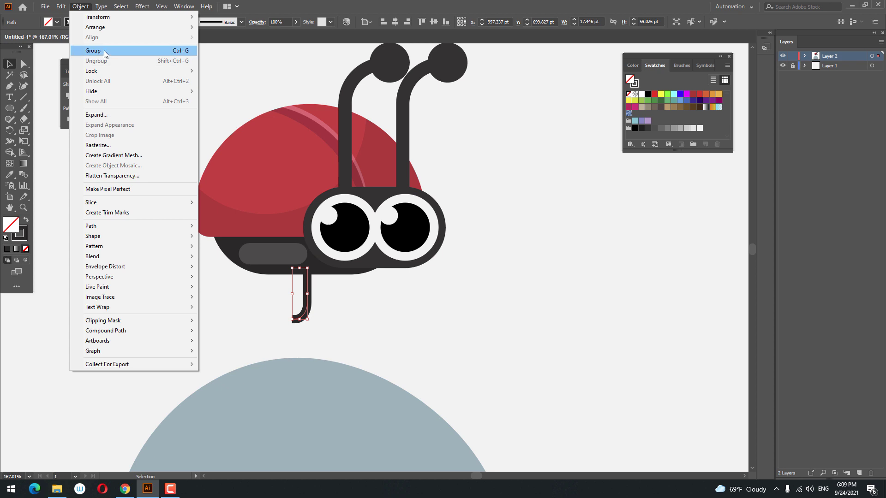
click(113, 115)
click(210, 229)
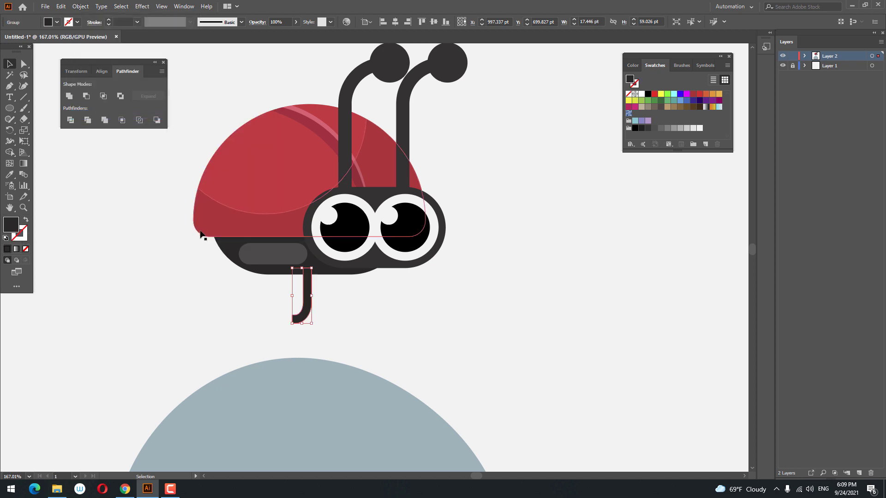
key(a)
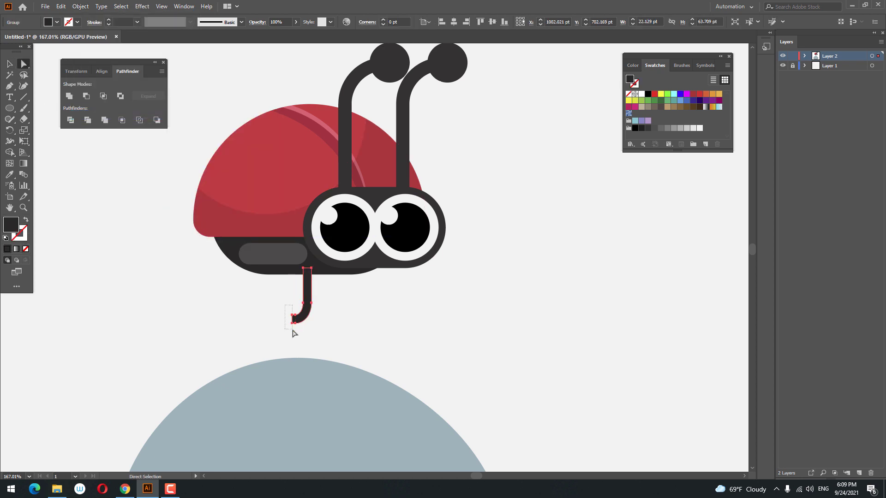
drag(292, 332, 342, 332)
click(385, 340)
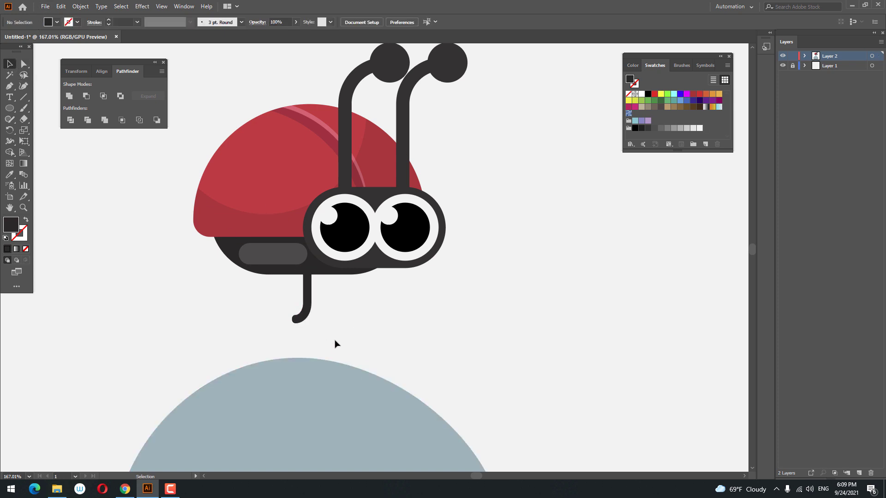
Duplicate the leg in place and shift one of the two legs about 39 pt to the left.
click(303, 310)
click(61, 6)
click(106, 52)
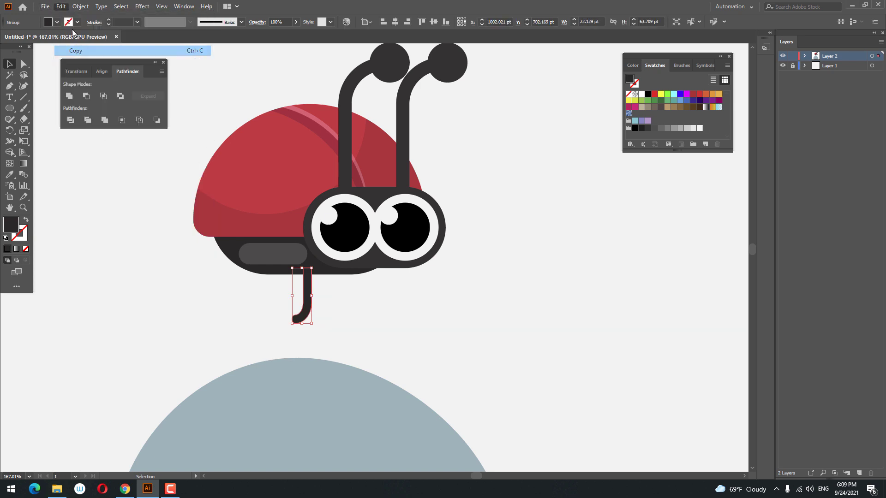
click(61, 6)
click(86, 70)
drag(300, 315, 270, 312)
Duplicate the right-hand leg in place, reflect the copy so its foot faces right, and move it about 32 pt to the right.
click(60, 6)
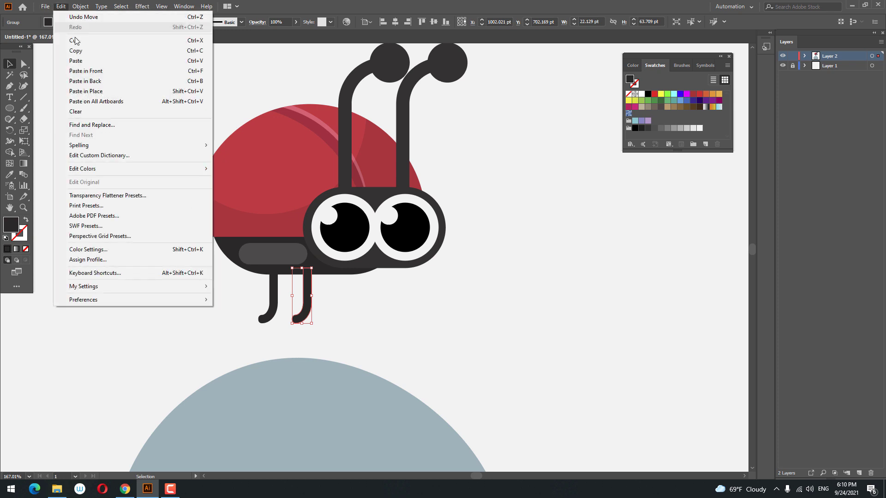
click(75, 51)
click(61, 6)
click(101, 71)
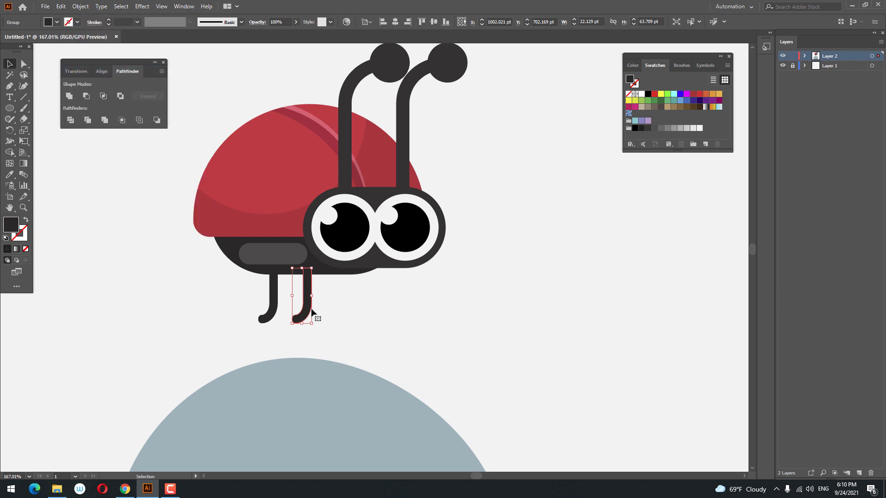
right_click(313, 310)
mouse_move(393, 414)
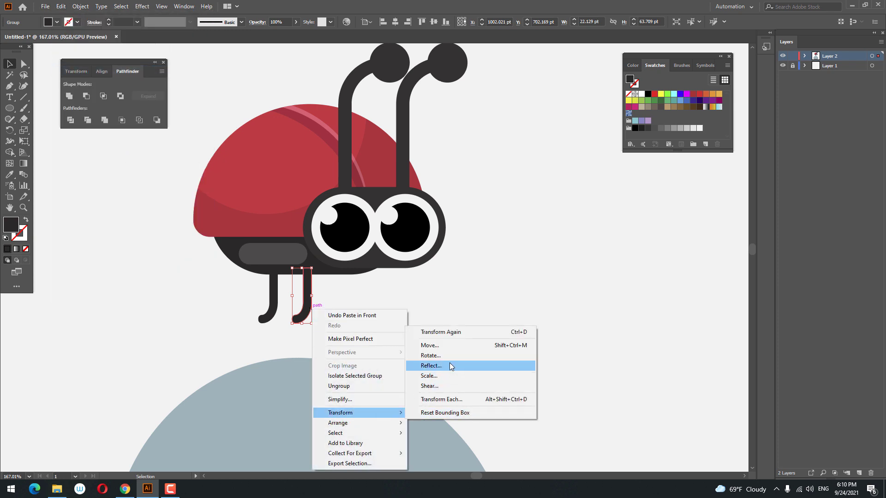
click(450, 363)
click(375, 283)
drag(301, 305, 329, 306)
click(356, 356)
Duplicate the mirrored leg in place and move the copy about 37 pt to the right.
click(328, 305)
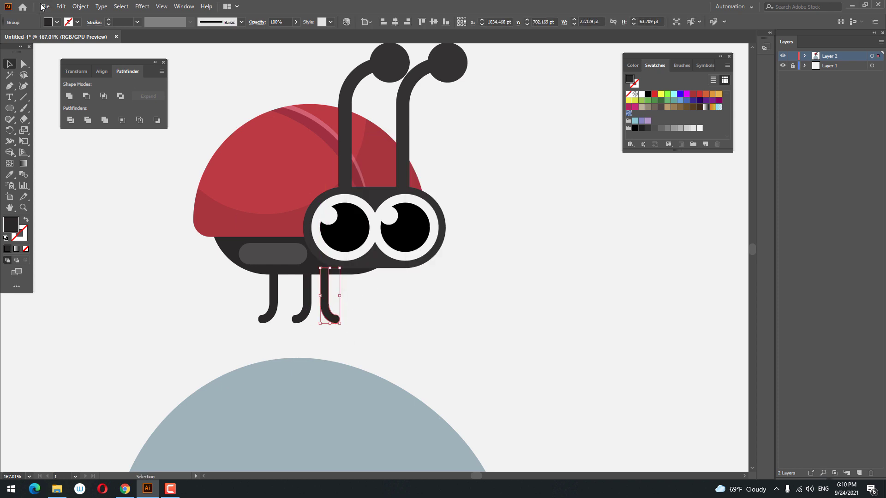
click(61, 6)
click(92, 60)
click(61, 6)
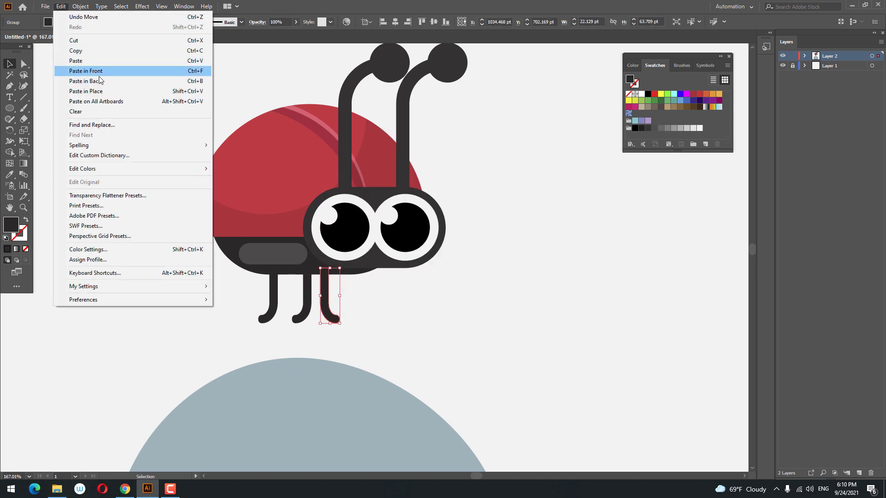
click(97, 71)
drag(328, 319, 360, 325)
Select all four legs under the body and group them.
drag(443, 344, 243, 304)
key(z)
drag(431, 278, 272, 269)
key(v)
right_click(370, 259)
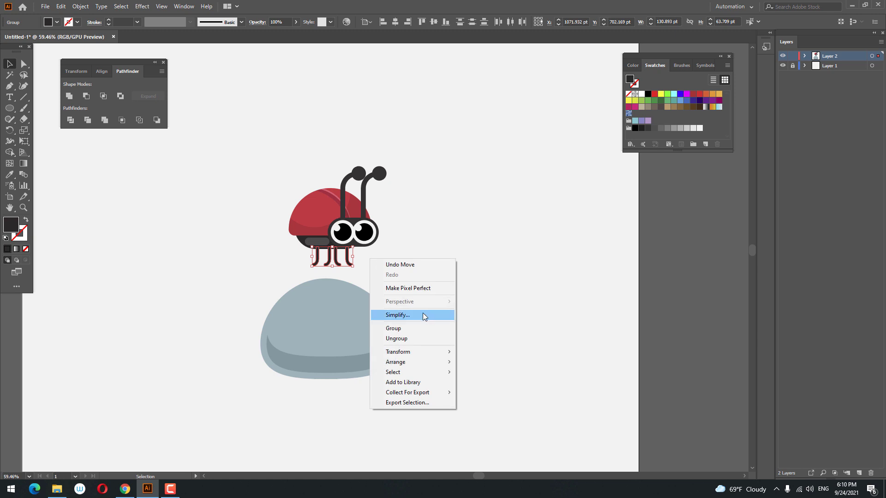
click(415, 328)
drag(417, 273, 257, 163)
drag(354, 219, 355, 251)
click(435, 320)
drag(354, 293, 371, 305)
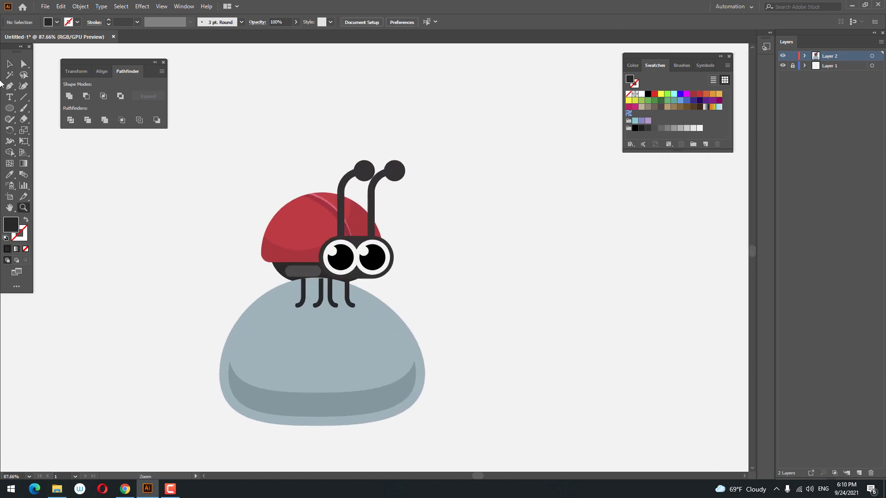
key(ctrl+z)
Move the whole ladybug straight down so its feet slightly overlap the top of the grey-blue dome.
mouse_move(426, 262)
mouse_down()
mouse_move(194, 187)
mouse_move(421, 273)
mouse_up()
key(v)
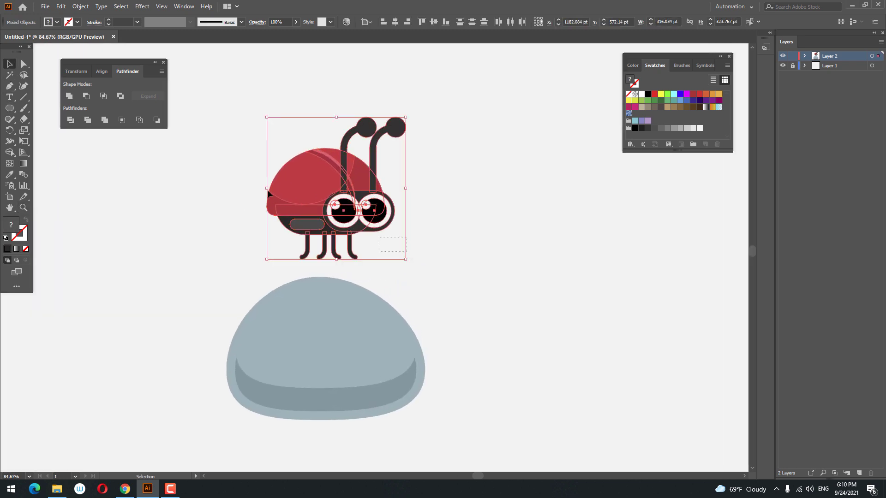
drag(342, 210, 342, 237)
key(ctrl+shift+a)
Draw five off-white circular spots across the red shell, about 42, 45, 27, 37 and 18 pt wide.
key(z)
drag(316, 196, 276, 250)
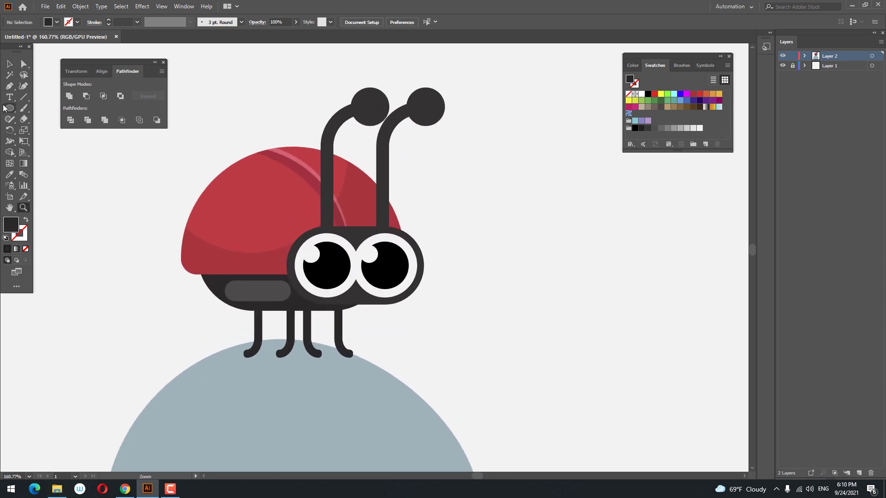
drag(221, 202, 256, 236)
click(699, 128)
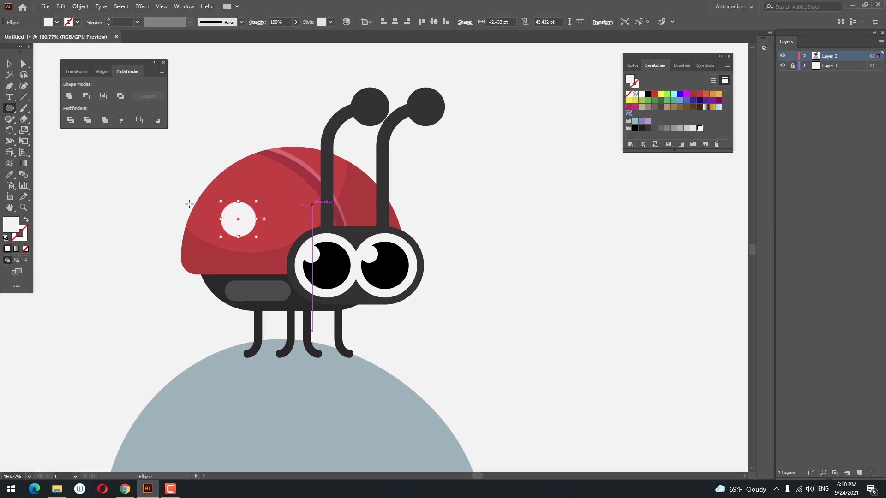
drag(220, 146, 308, 226)
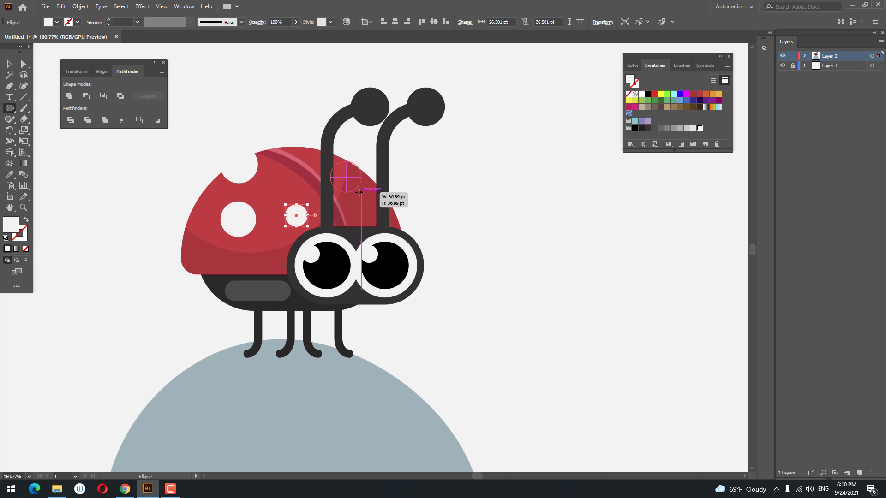
drag(328, 149, 376, 208)
Ungroup the parts of the red shell and clear the selection.
key(z)
drag(249, 204, 342, 245)
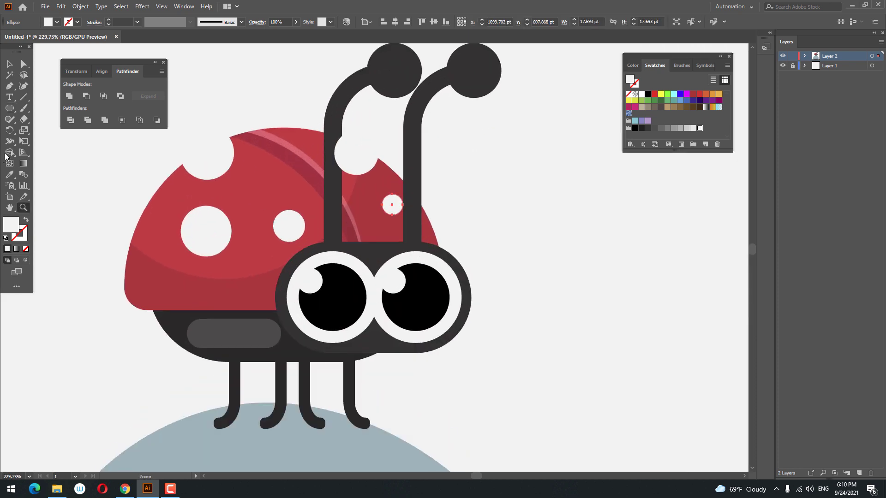
click(13, 65)
click(203, 150)
shift+click(284, 226)
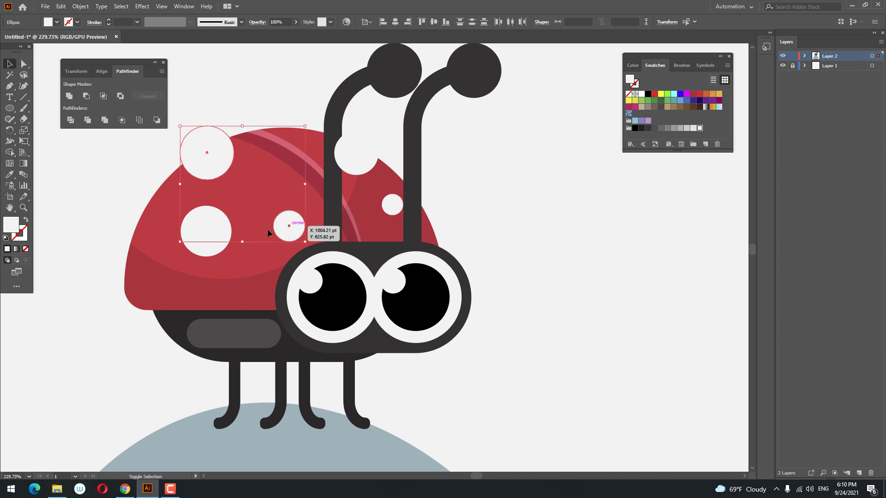
shift+click(391, 207)
click(375, 204)
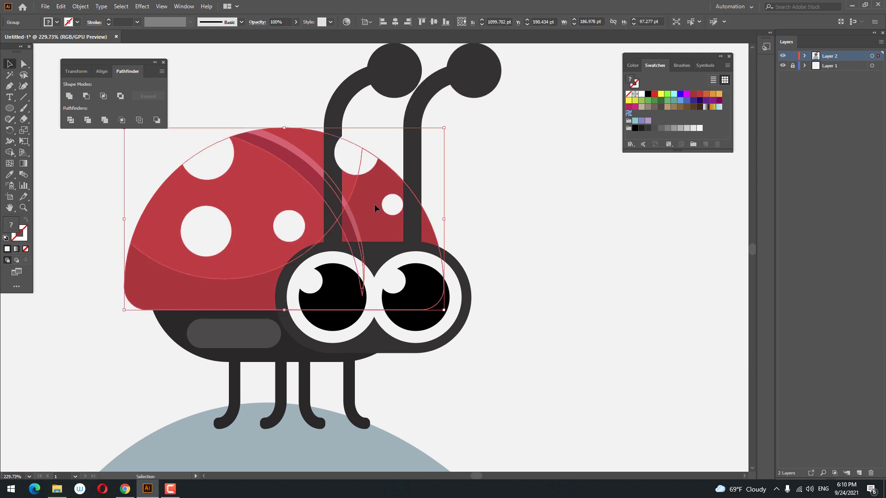
right_click(375, 204)
click(401, 282)
key(ctrl+shift+a)
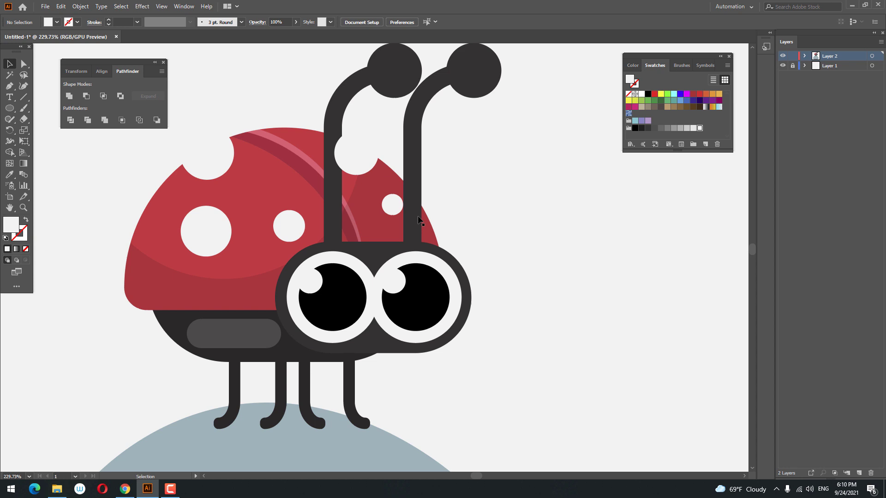
Select the five off-white spots together with the red shell and send them to the back.
click(392, 207)
shift+click(355, 153)
shift+click(289, 227)
shift+click(206, 231)
shift+click(226, 167)
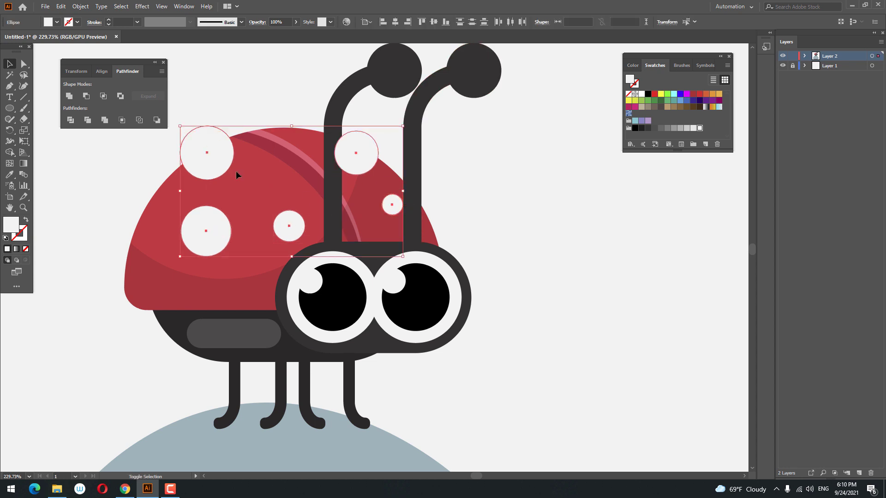
shift+click(300, 139)
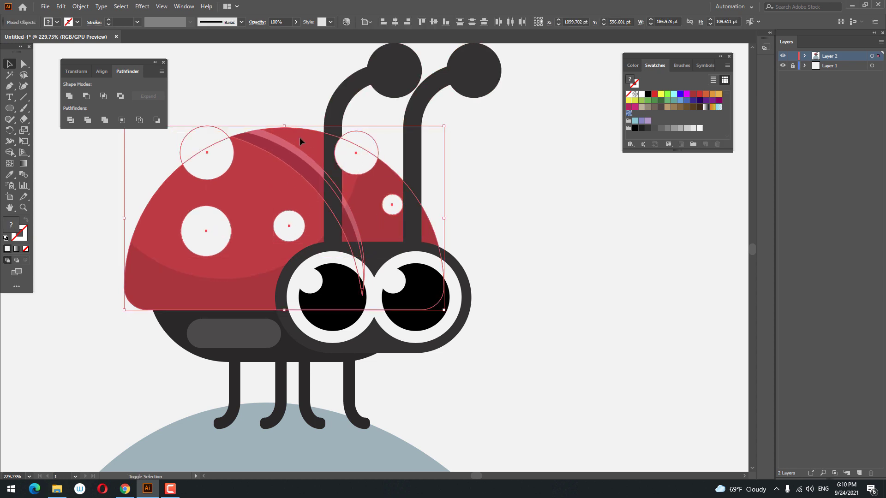
right_click(289, 146)
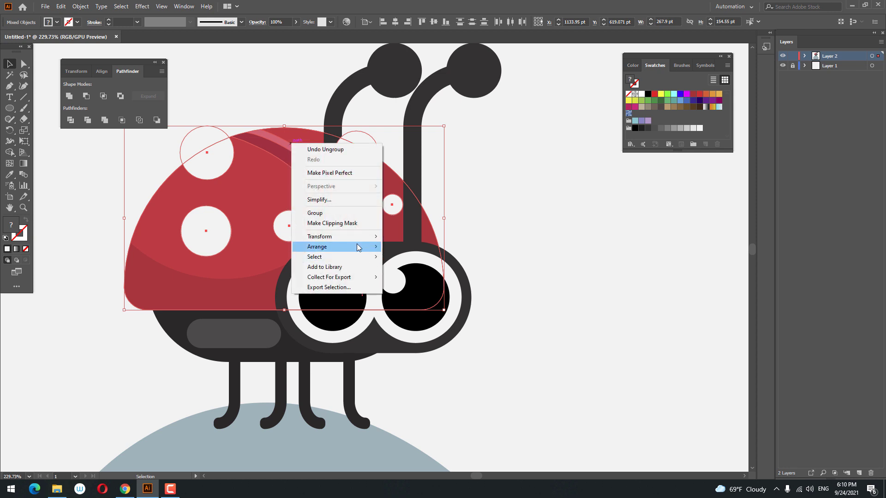
mouse_move(318, 245)
click(451, 277)
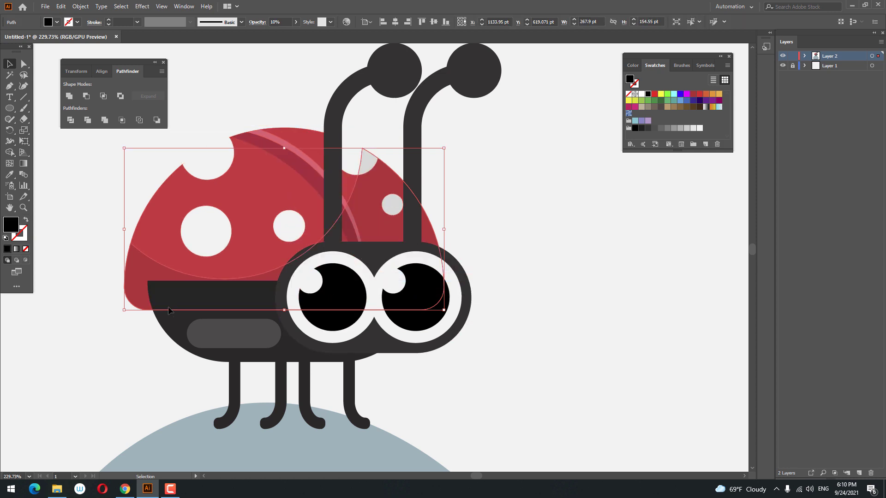
Send the dark underbody to the back so that it sits behind the red shell.
click(178, 331)
right_click(179, 331)
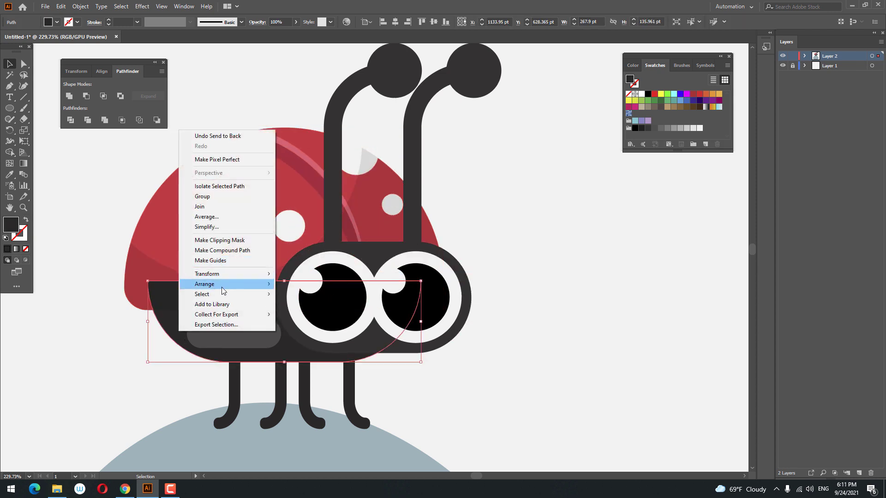
mouse_move(223, 287)
click(355, 315)
click(495, 356)
Try to divide the red shell with the two spots overlapping its upper edge, and undo the division.
key(z)
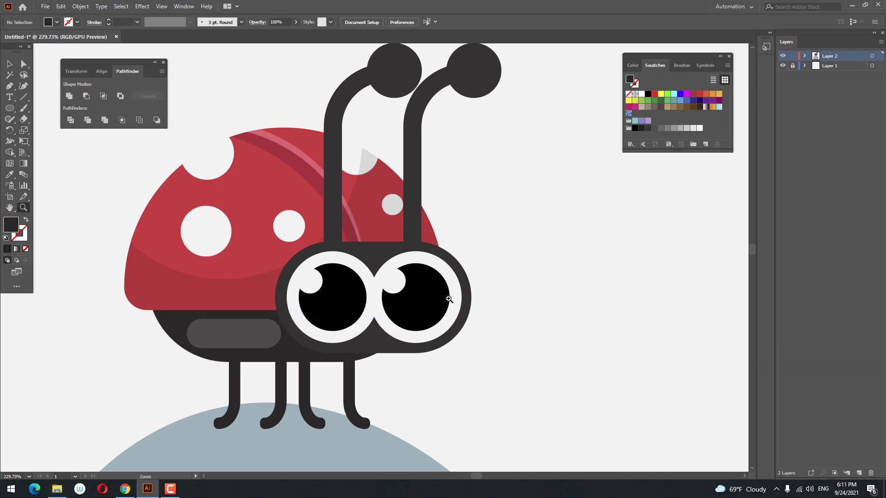
drag(457, 296, 390, 247)
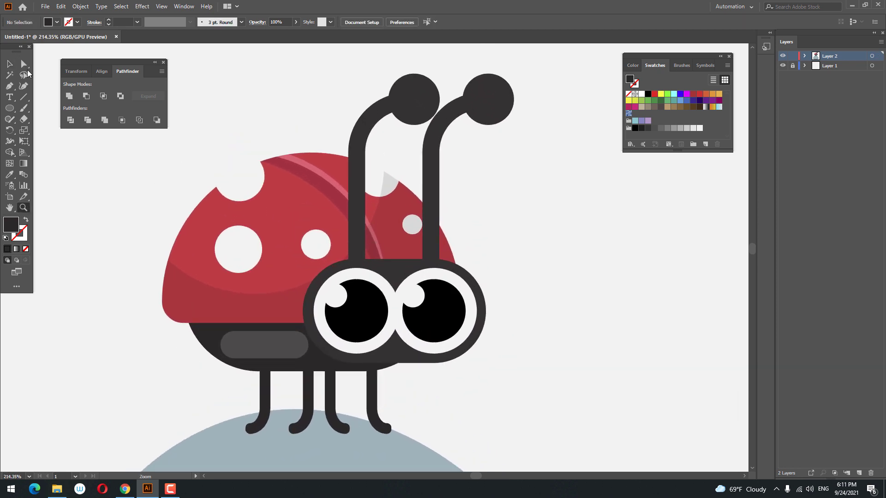
click(256, 180)
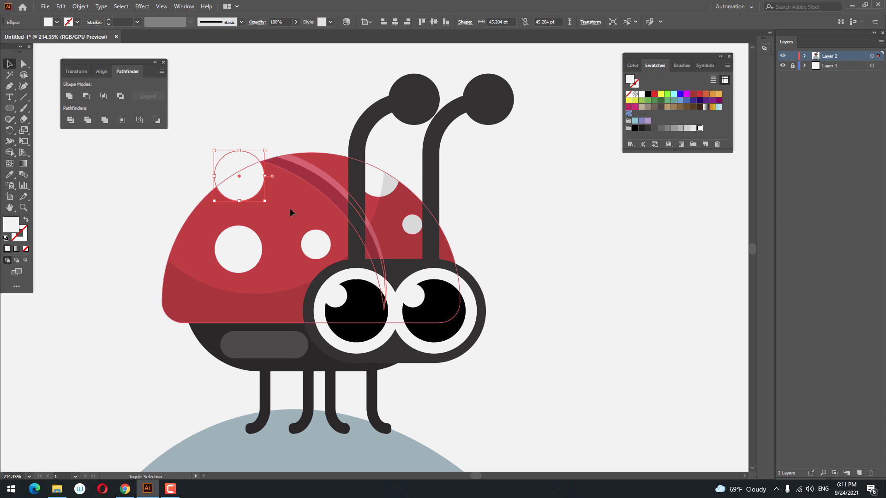
shift+click(380, 177)
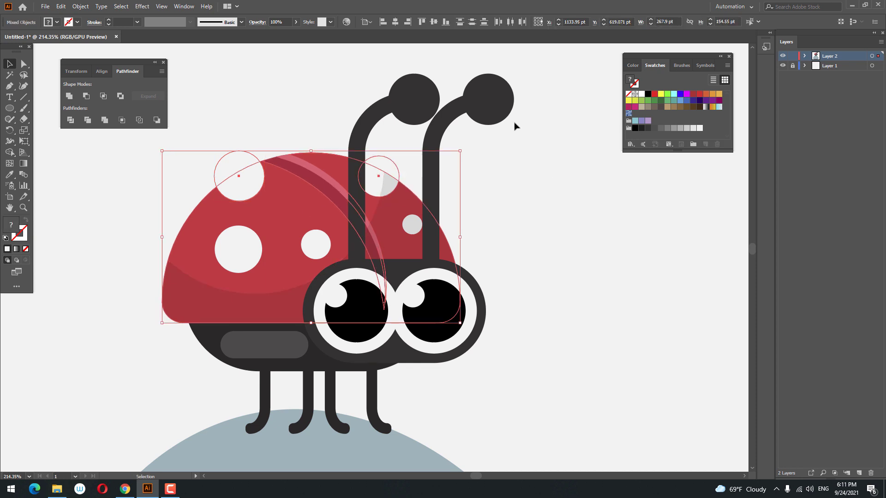
click(71, 120)
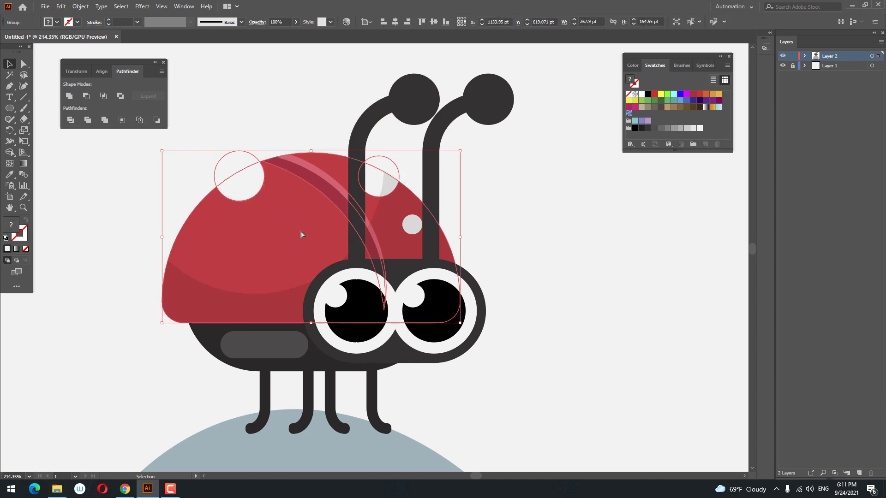
key(ctrl+z)
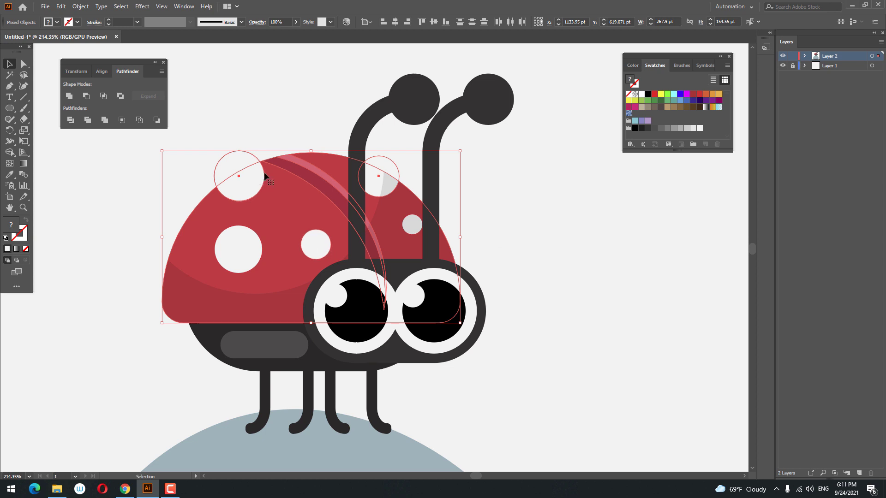
click(477, 205)
Select the two spots overlapping the shell's upper edge, the red shell and the dark underbody, and send them to the back.
click(375, 181)
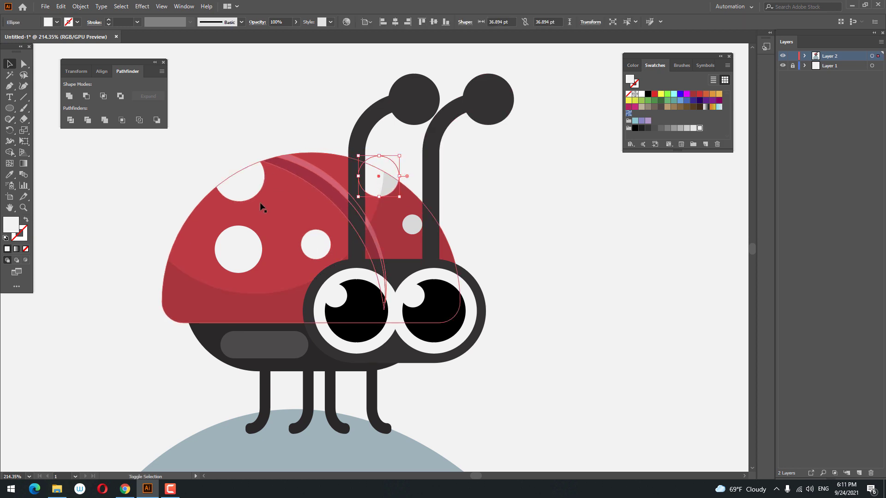
shift+click(259, 202)
shift+click(243, 188)
right_click(266, 186)
shift+click(208, 336)
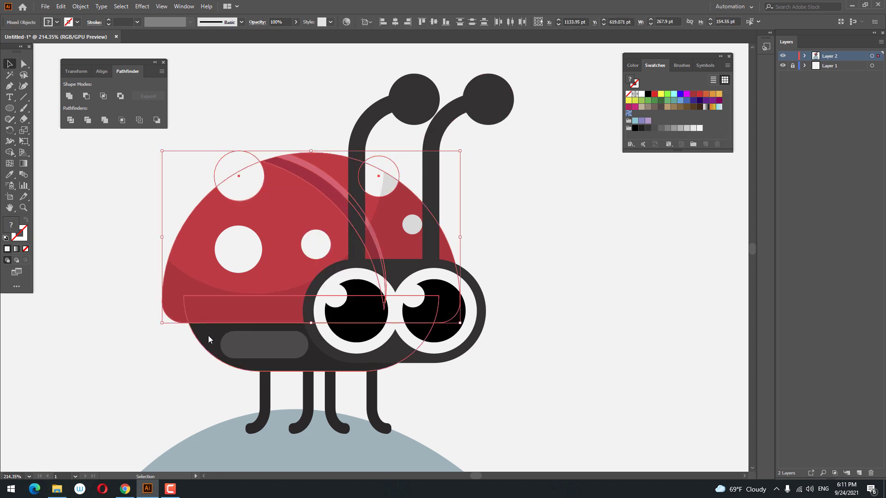
right_click(249, 229)
mouse_move(289, 329)
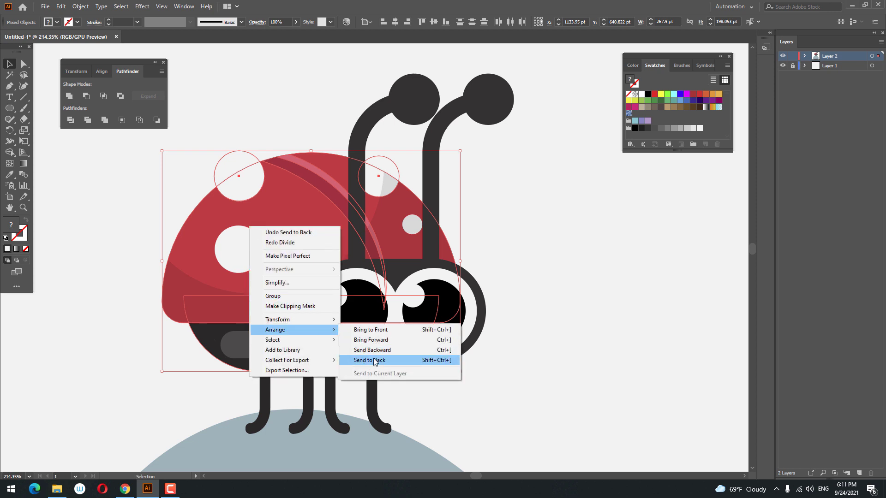
click(421, 359)
Try to divide the selected spots, shell and underbody with Pathfinder, undo the division and clear the selection.
click(71, 120)
right_click(264, 168)
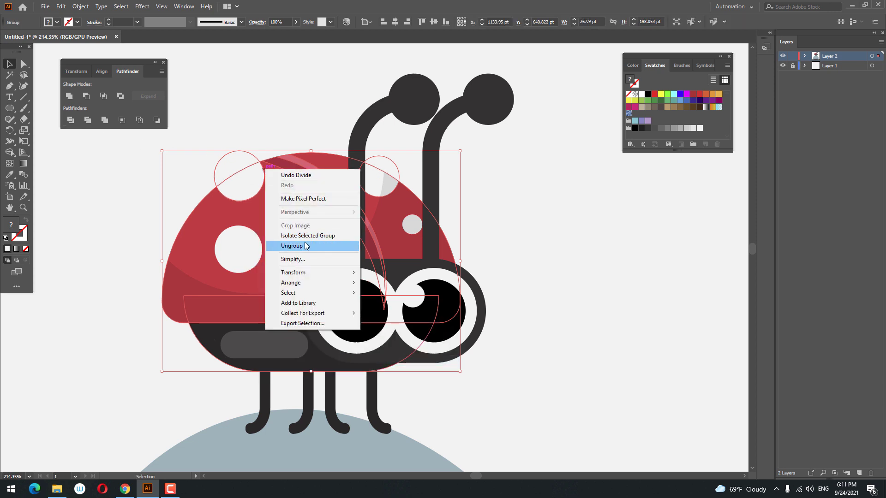
click(296, 175)
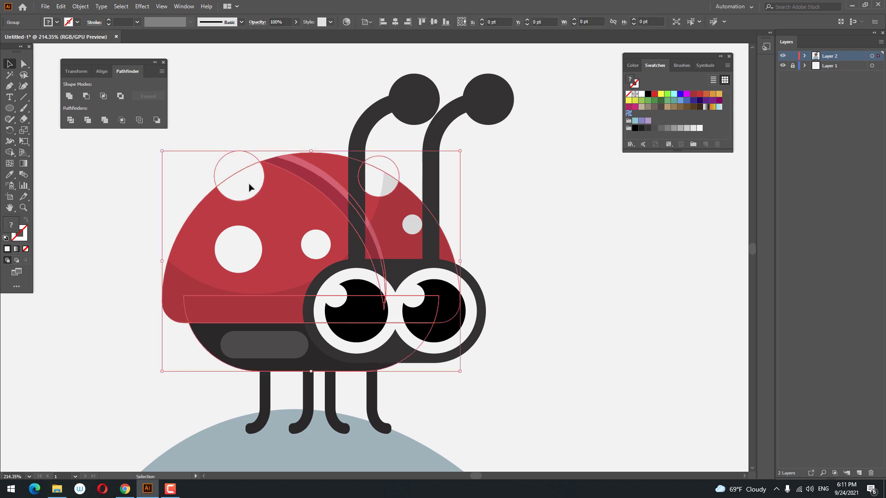
click(265, 137)
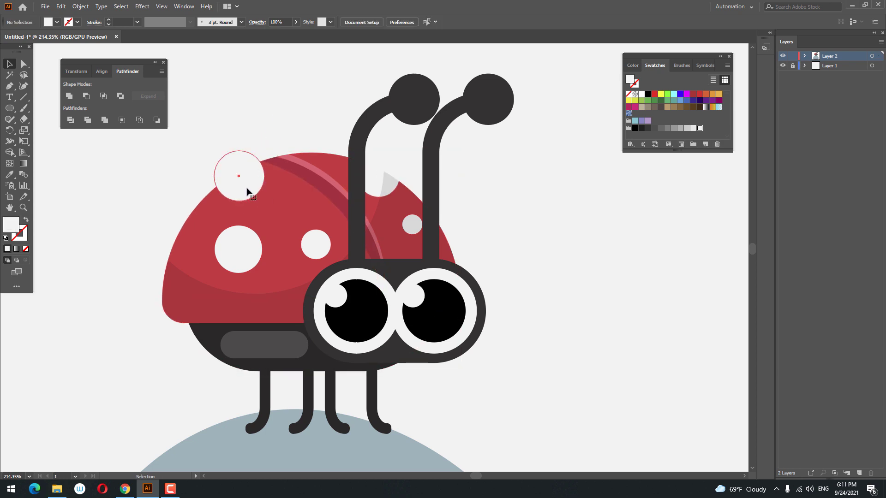
Divide the red shell with the two spots overlapping its upper edge, then ungroup the pieces and clear the selection.
click(246, 189)
shift+click(376, 191)
shift+click(297, 223)
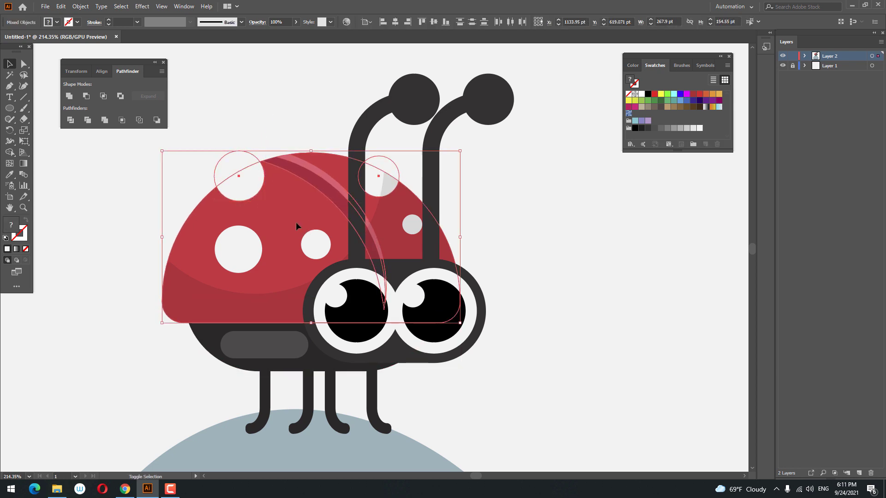
click(67, 118)
right_click(255, 174)
click(293, 252)
click(256, 121)
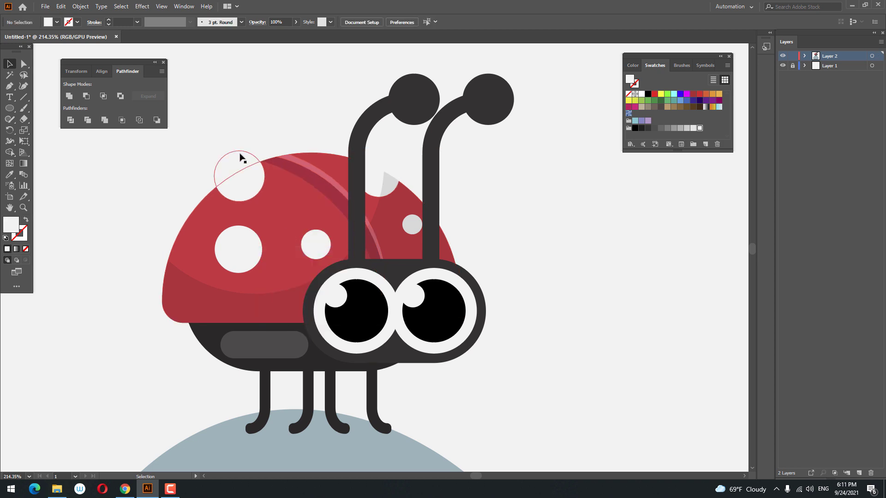
Delete the pieces of the two upper spots that stick out beyond the shell's outline.
click(240, 158)
shift+click(388, 161)
key(Delete)
Delete the pair of long antennae from the ladybug's head.
key(z)
drag(515, 185, 295, 141)
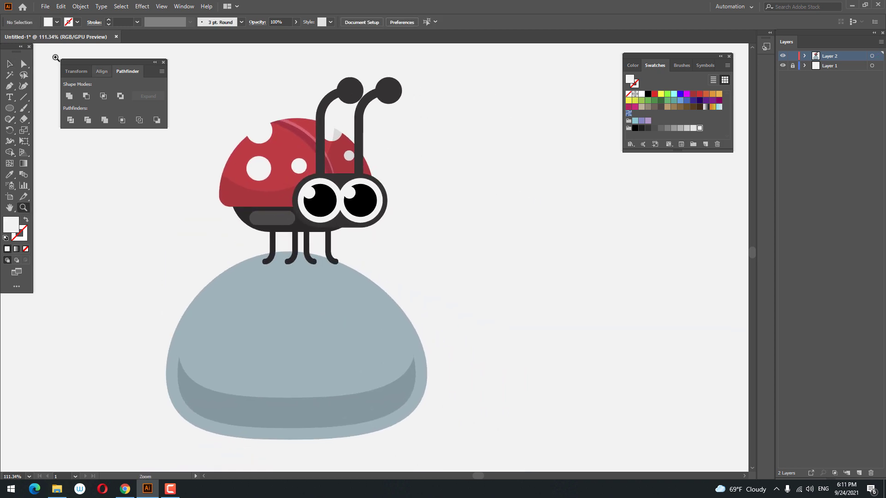
drag(223, 185, 131, 70)
right_click(390, 164)
click(430, 155)
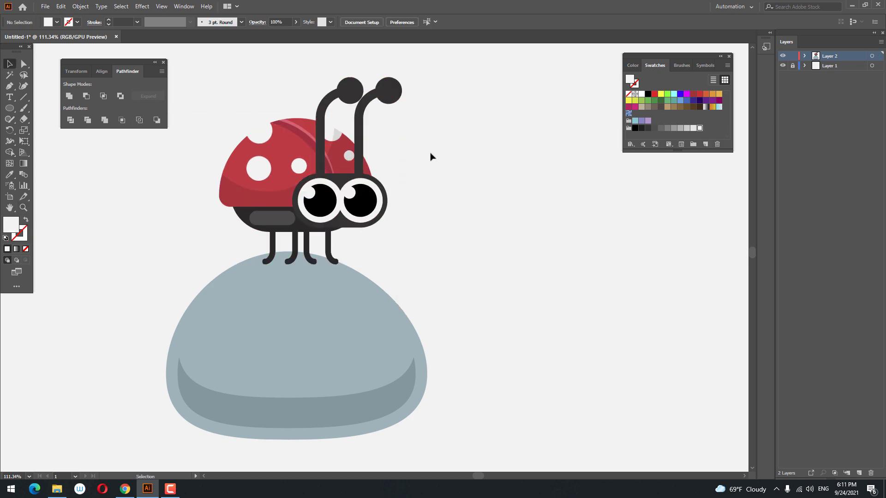
key(z)
drag(420, 151, 487, 235)
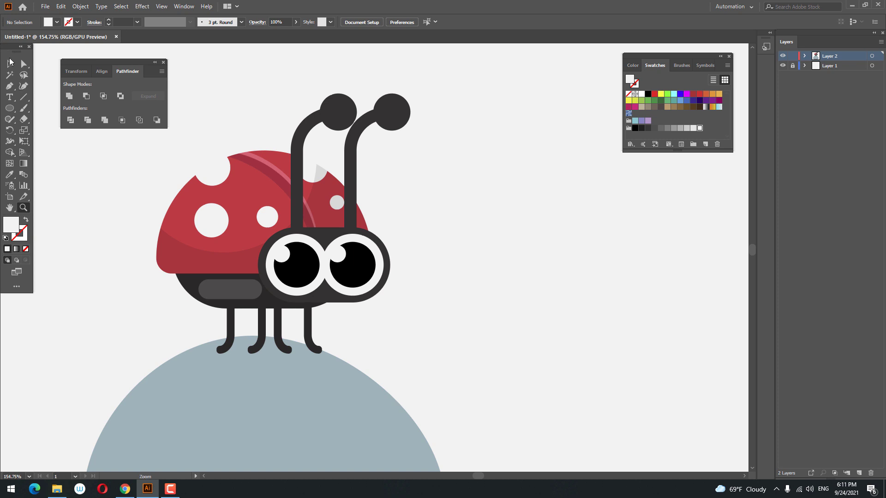
click(342, 118)
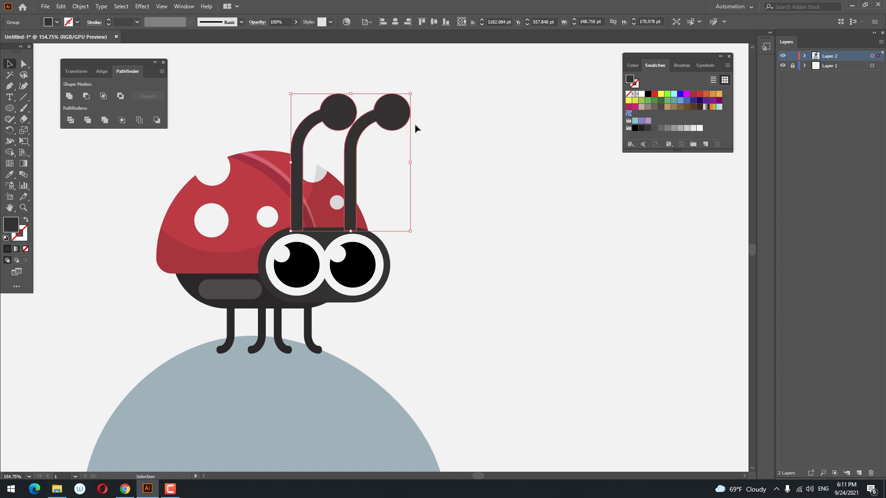
key(Delete)
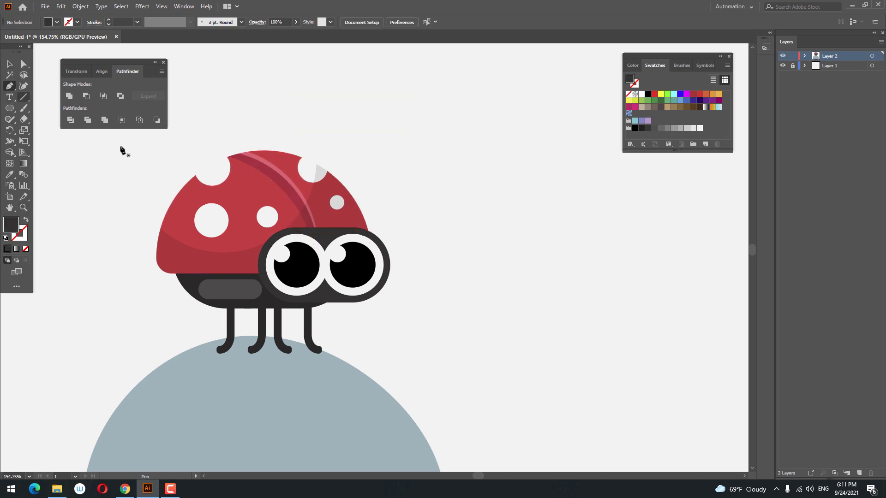
Draw an open right-angled path about 107 pt tall and 33 pt wide beside the head, with a dark stroke and no fill.
click(411, 239)
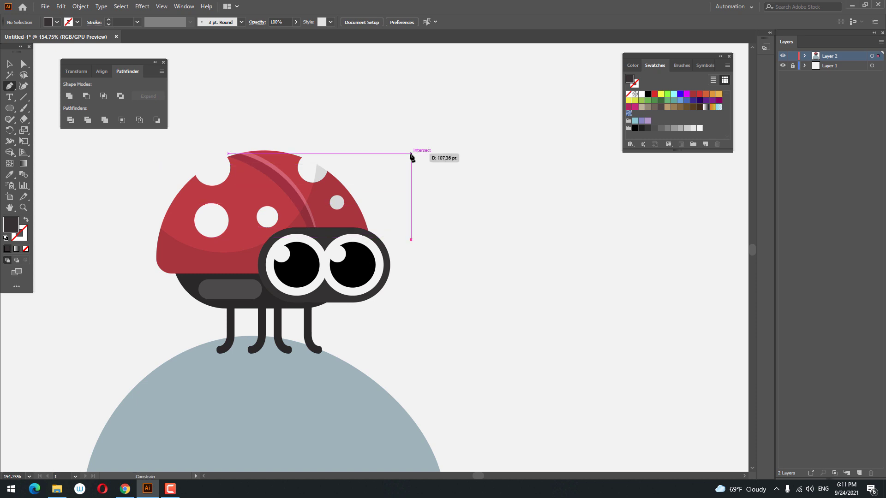
shift+click(411, 153)
shift+click(438, 154)
click(10, 64)
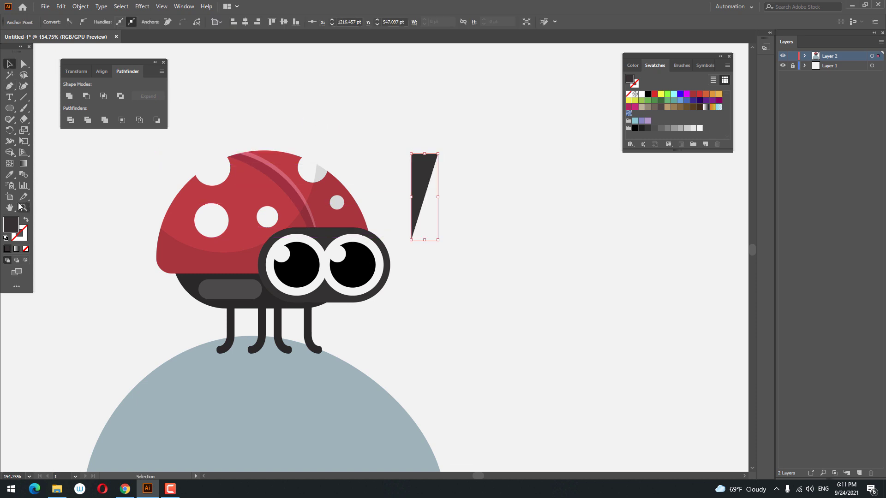
click(297, 294)
click(293, 299)
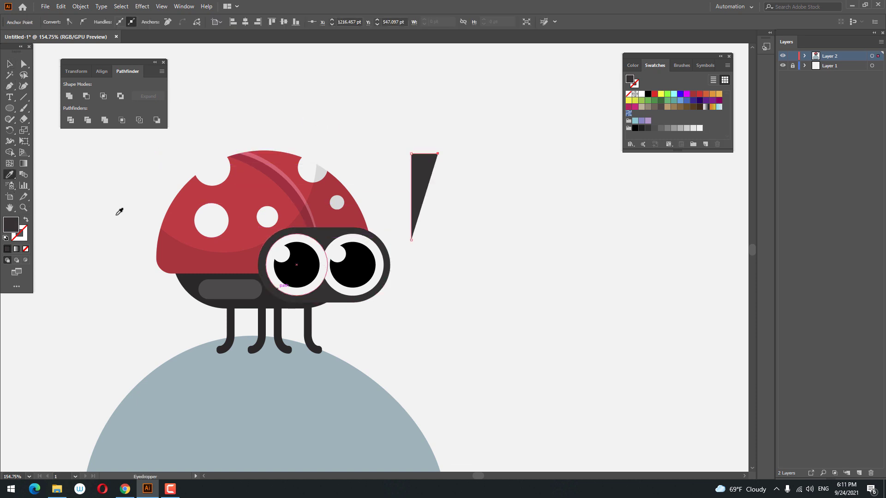
click(25, 221)
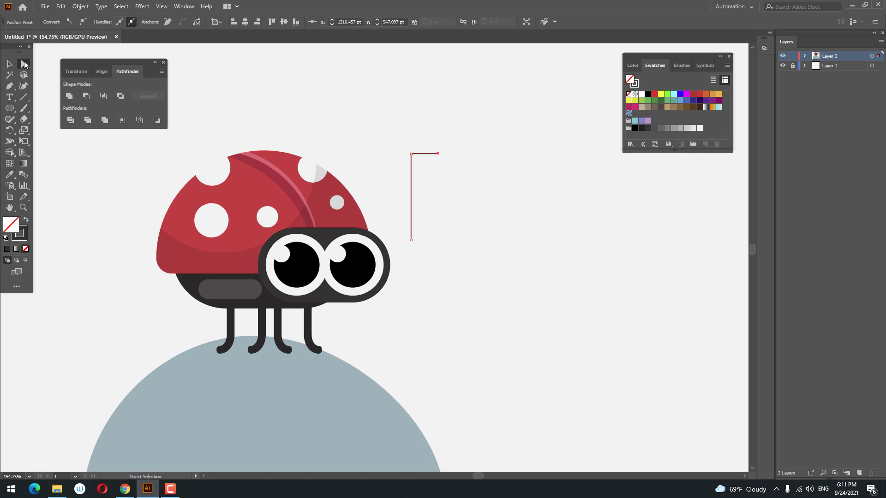
Round the path's corner by about 27 pt and shorten the path to about 70 pt tall, with a 9 pt stroke.
click(411, 154)
drag(418, 160, 437, 178)
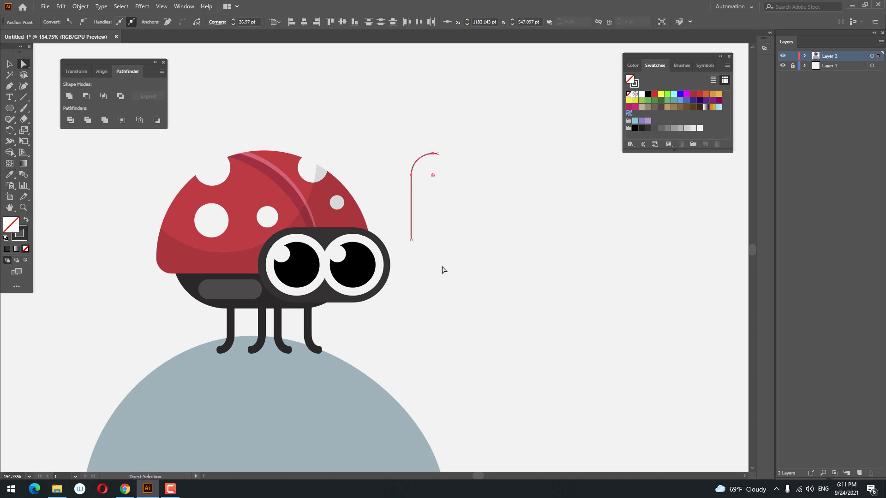
mouse_move(434, 260)
mouse_down()
mouse_move(409, 230)
mouse_move(417, 209)
mouse_move(400, 141)
mouse_up()
click(439, 243)
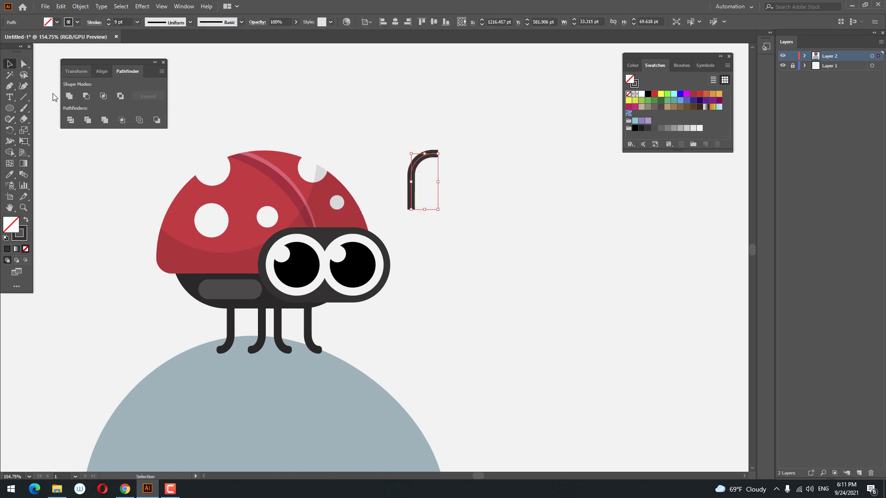
Give the antenna path round caps and expand its stroke into a filled shape.
click(95, 22)
click(475, 219)
click(81, 6)
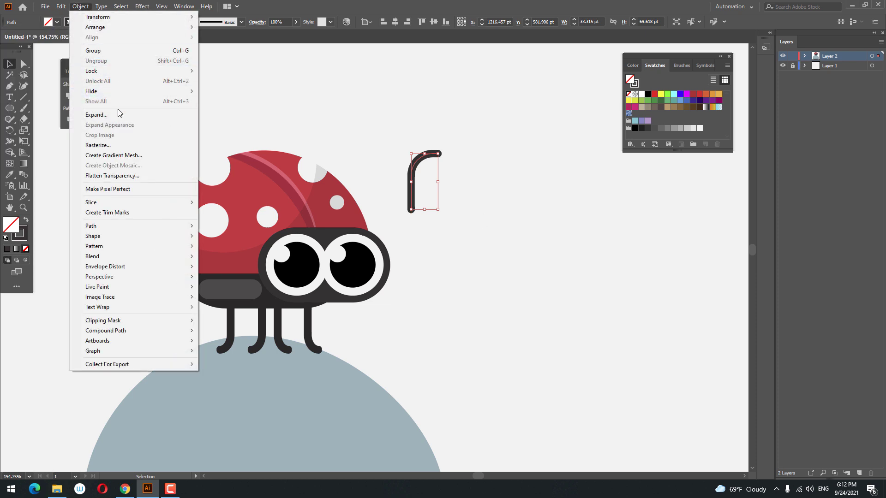
click(102, 115)
click(208, 229)
click(466, 237)
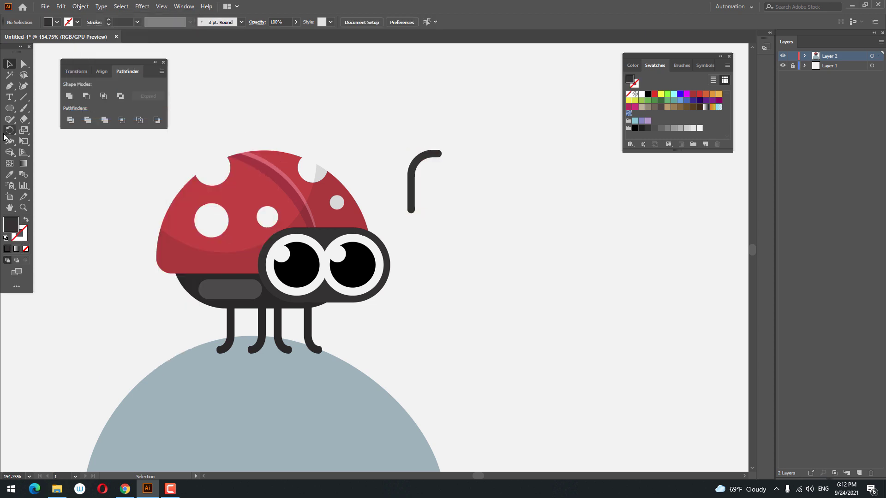
Add a dark circle about 29 pt wide centered on the antenna's upper end and unite it with the stem.
drag(436, 154, 448, 160)
click(10, 63)
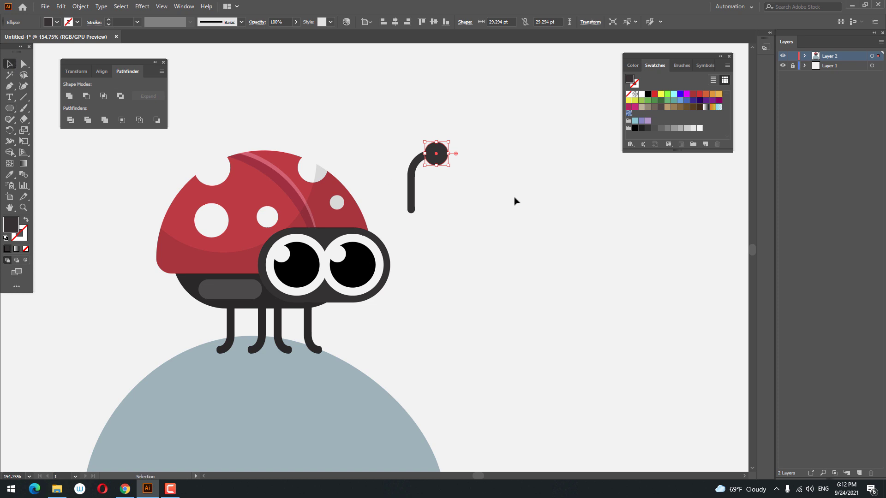
drag(514, 200, 406, 138)
click(69, 96)
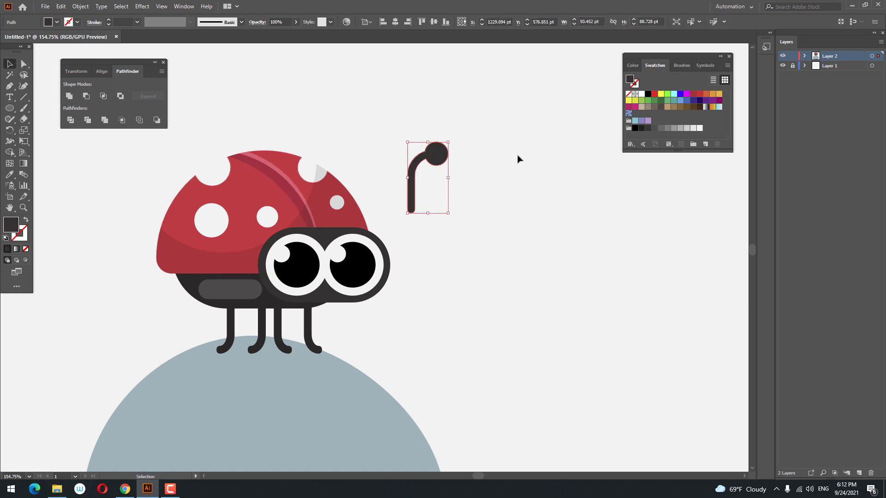
Tilt the antenna slightly counterclockwise and paste a copy in front, moved to the right beside the original.
drag(452, 217, 463, 210)
click(473, 222)
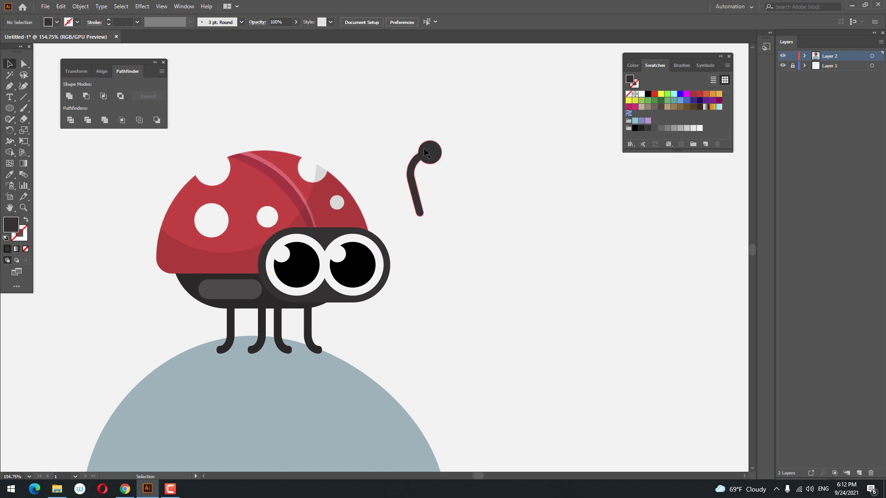
click(430, 151)
click(62, 8)
click(87, 50)
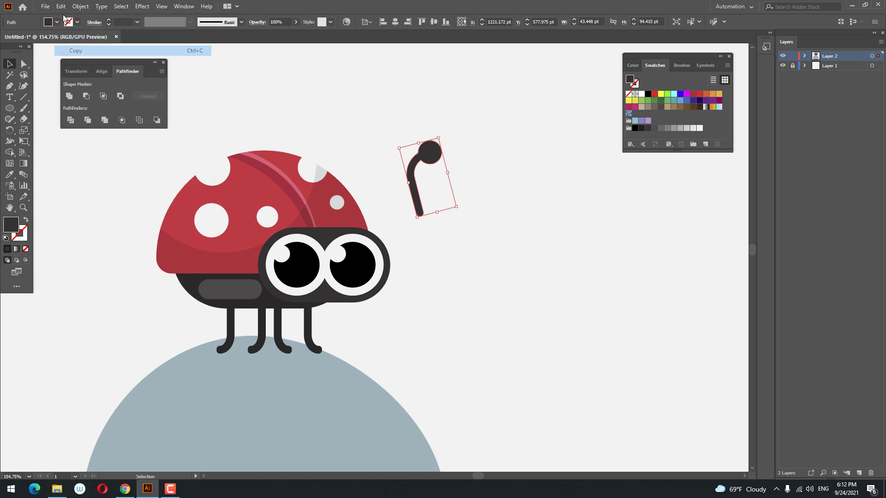
click(61, 6)
click(109, 71)
drag(467, 157, 467, 157)
right_click(468, 156)
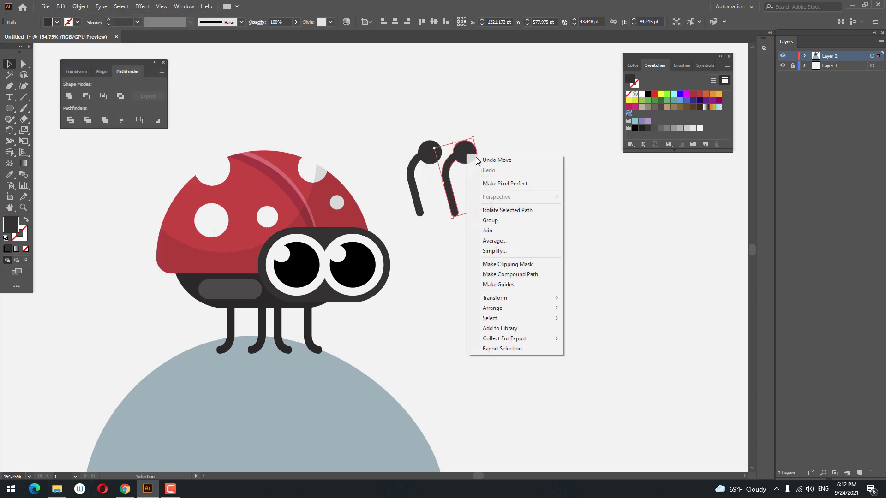
mouse_move(517, 300)
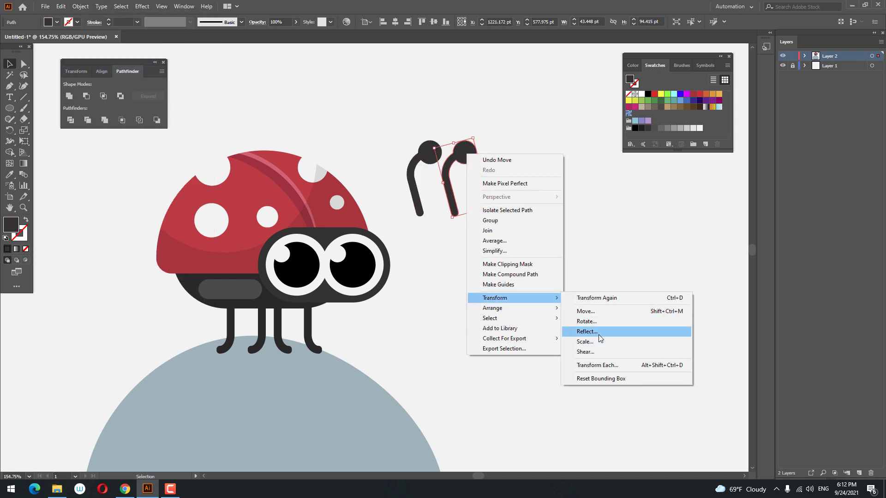
click(629, 208)
Place both antennae on top of the head between the eyes, with the right one tilted more clockwise than the left.
click(470, 160)
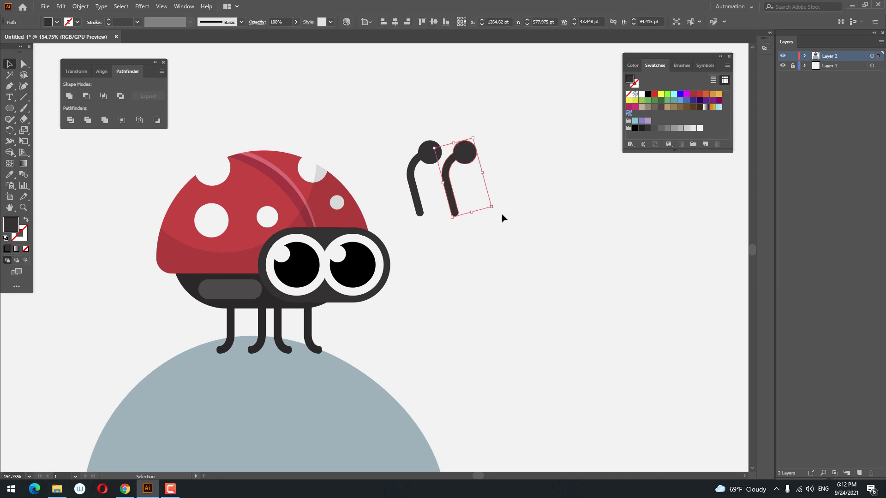
drag(497, 209, 311, 222)
click(435, 256)
click(373, 219)
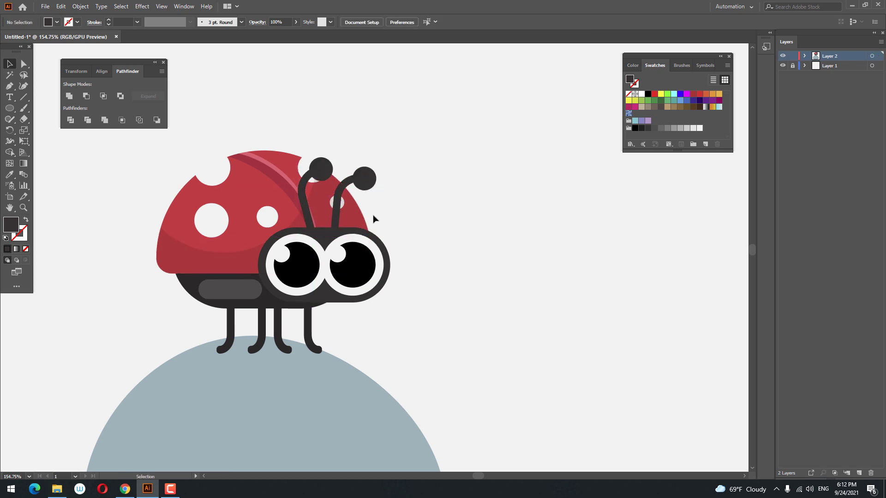
Select all parts of the ladybug without the dome and group them.
key(z)
drag(484, 205, 184, 114)
scroll(421, 253, down, 2)
key(v)
right_click(390, 169)
drag(440, 281, 433, 265)
Draw an ellipse about 170 by 50 pt under the ladybug's feet and fill it with the dome's darker grey-blue shading color.
drag(292, 257, 371, 275)
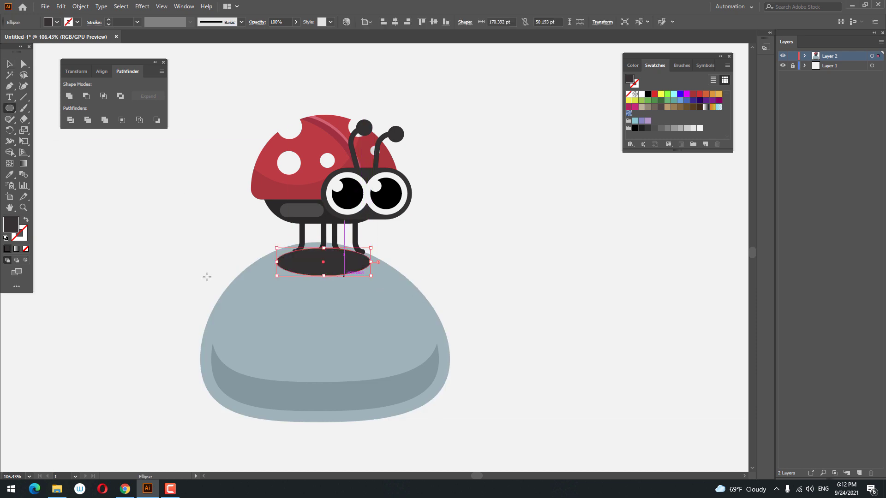
click(9, 175)
click(286, 359)
key(v)
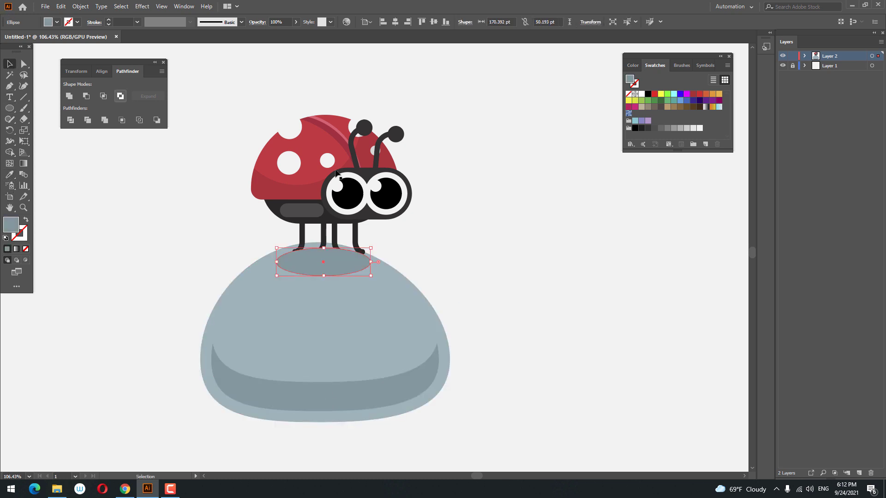
Bring the ladybug group to the front and move it slightly down so its feet stand on the shadow ellipse.
right_click(332, 157)
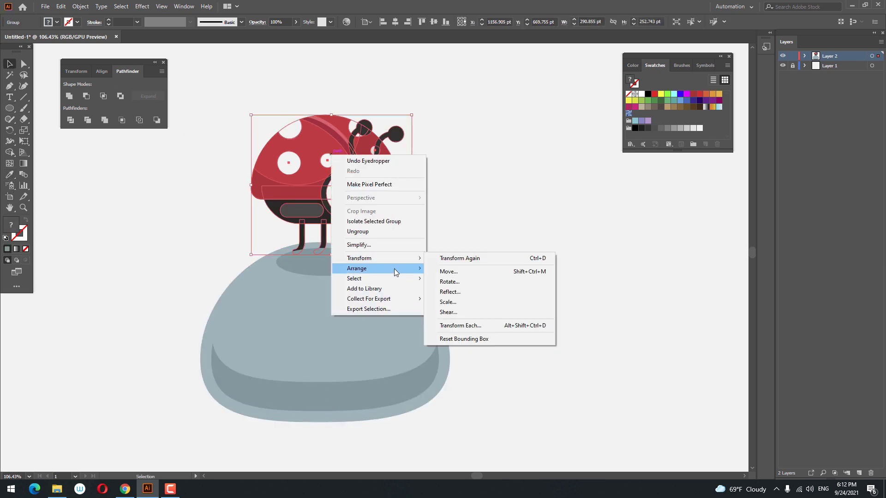
mouse_move(394, 268)
click(493, 269)
drag(373, 188, 370, 199)
click(428, 251)
click(483, 277)
Select the ladybug, the shadow ellipse and the dome, and group them together.
key(z)
drag(484, 278, 456, 292)
key(space)
drag(432, 318, 383, 306)
key(space)
click(11, 67)
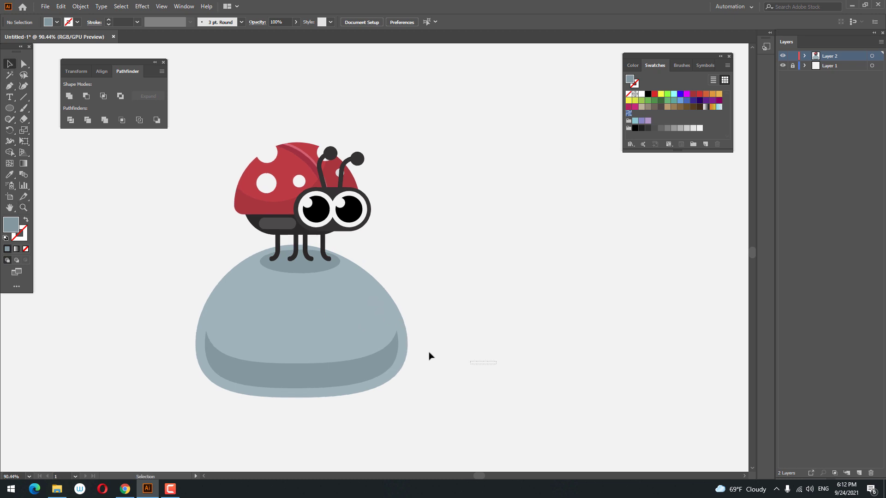
drag(429, 353, 158, 159)
right_click(316, 135)
click(382, 206)
Center the whole grouped artwork vertically on the artboard and clear the selection.
click(455, 259)
key(space)
drag(455, 259, 459, 230)
drag(475, 377, 130, 100)
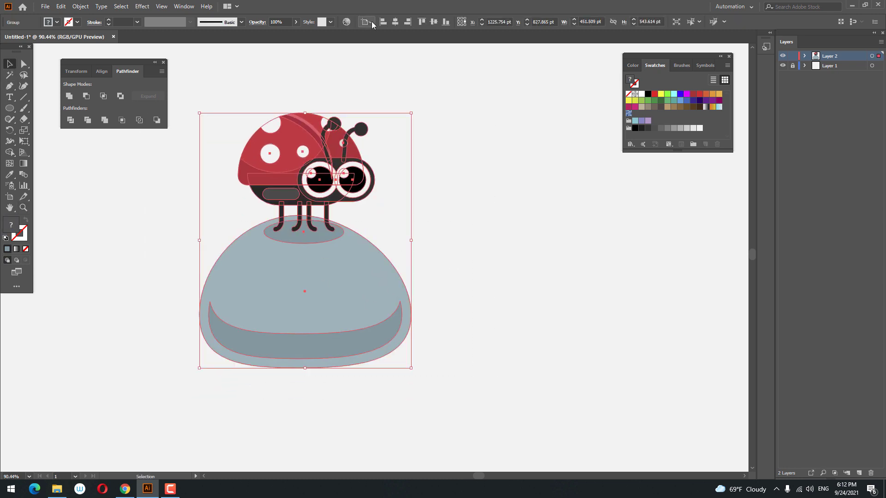
click(433, 24)
click(500, 162)
drag(457, 237, 491, 168)
drag(391, 235, 444, 230)
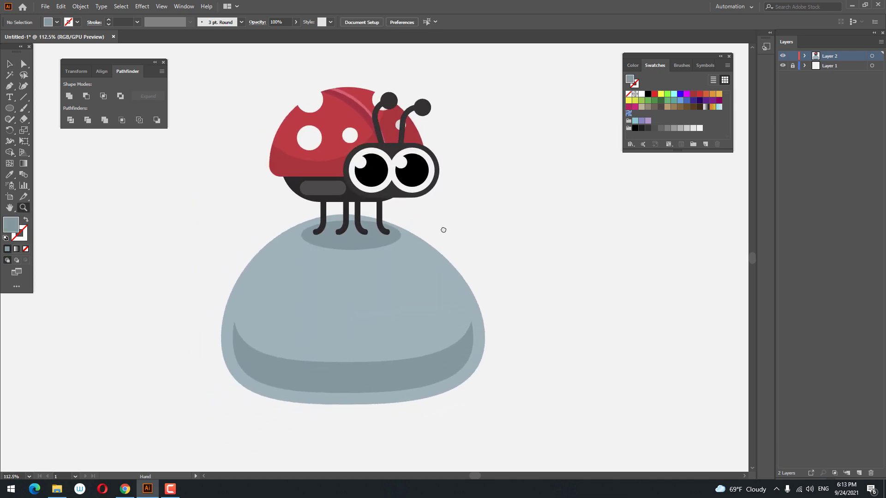